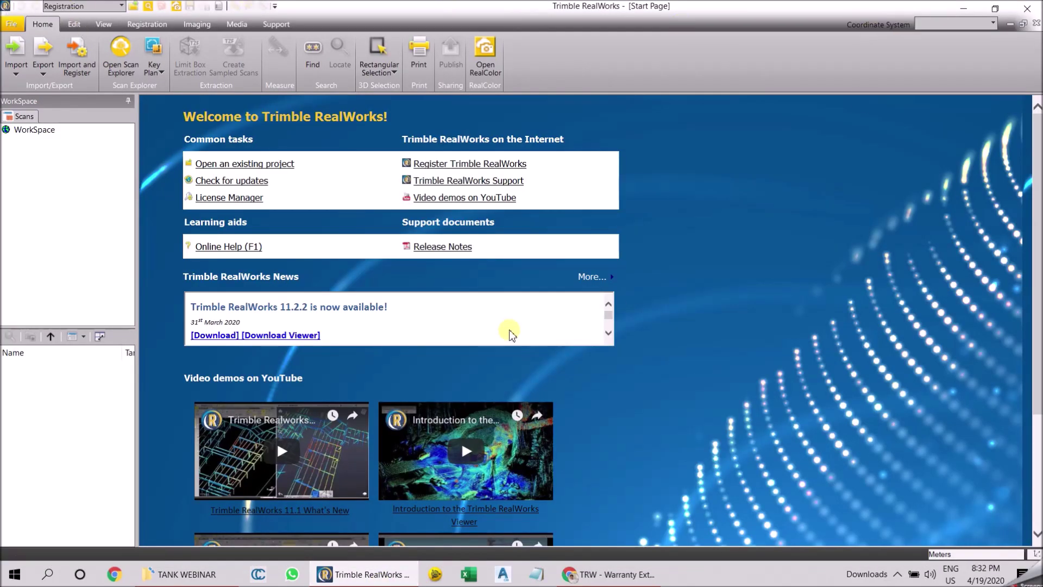
# Step: Drag Tank_0012.las from the TANK WEBINAR folder into RealWorks to import the scan
pyautogui.moveTo(201, 576)
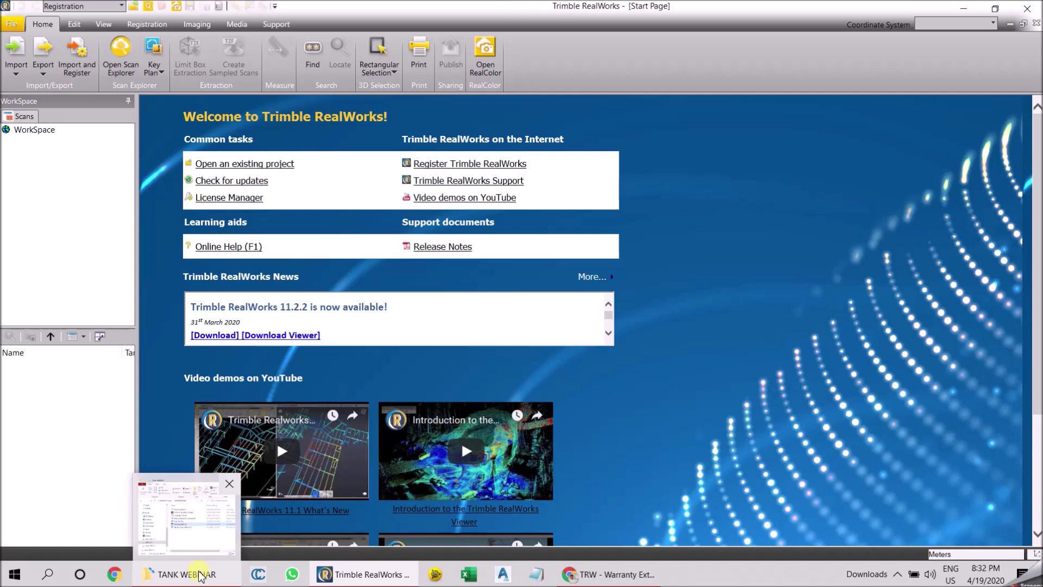
pyautogui.click(200, 574)
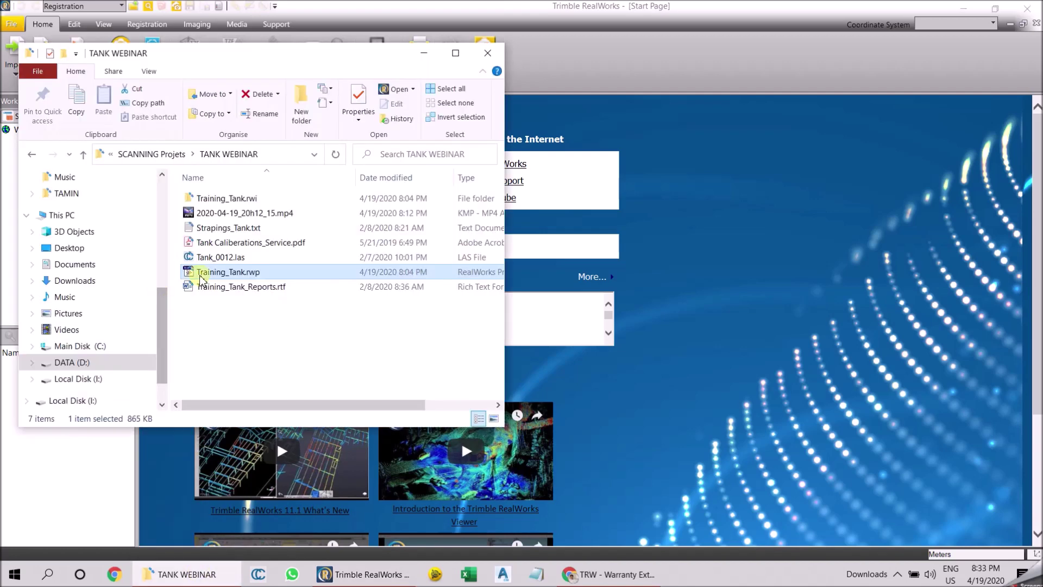
pyautogui.click(211, 258)
pyautogui.moveTo(212, 259); pyautogui.dragTo(527, 420)
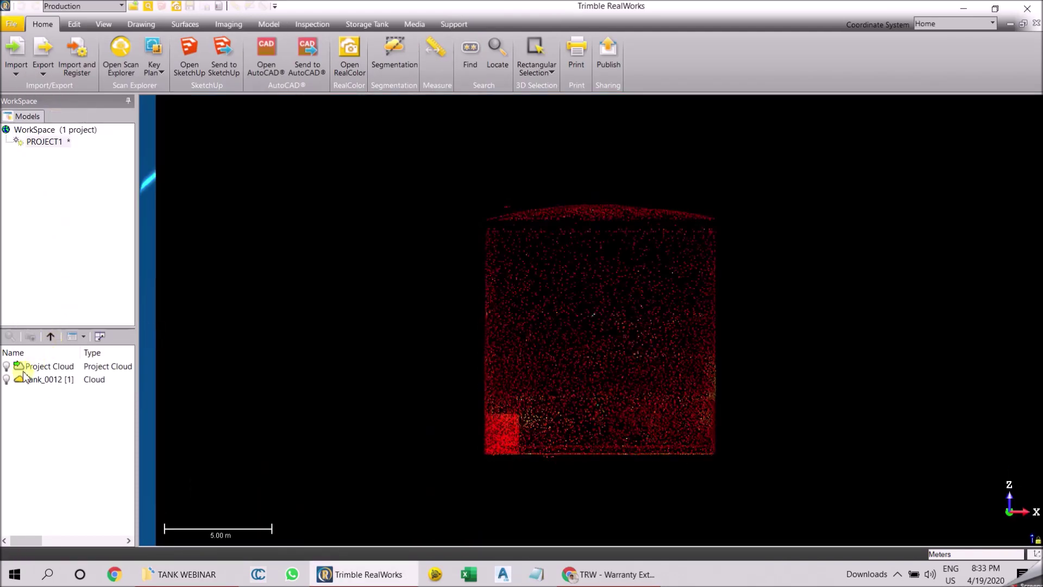
# Step: Save the project over the existing Training_Tank.rwp in the TANK WEBINAR folder
pyautogui.click(367, 23)
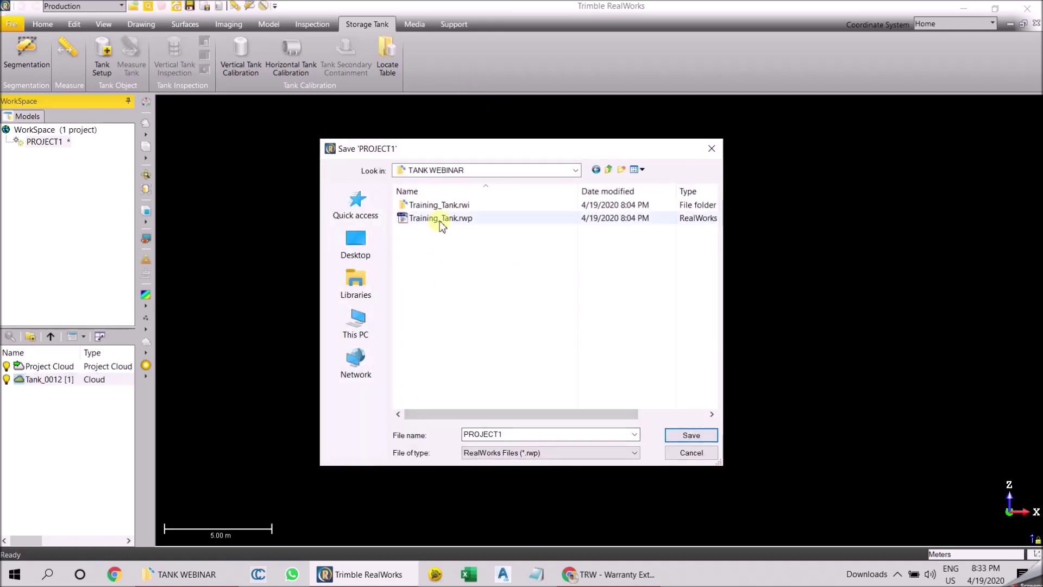
pyautogui.click(437, 217)
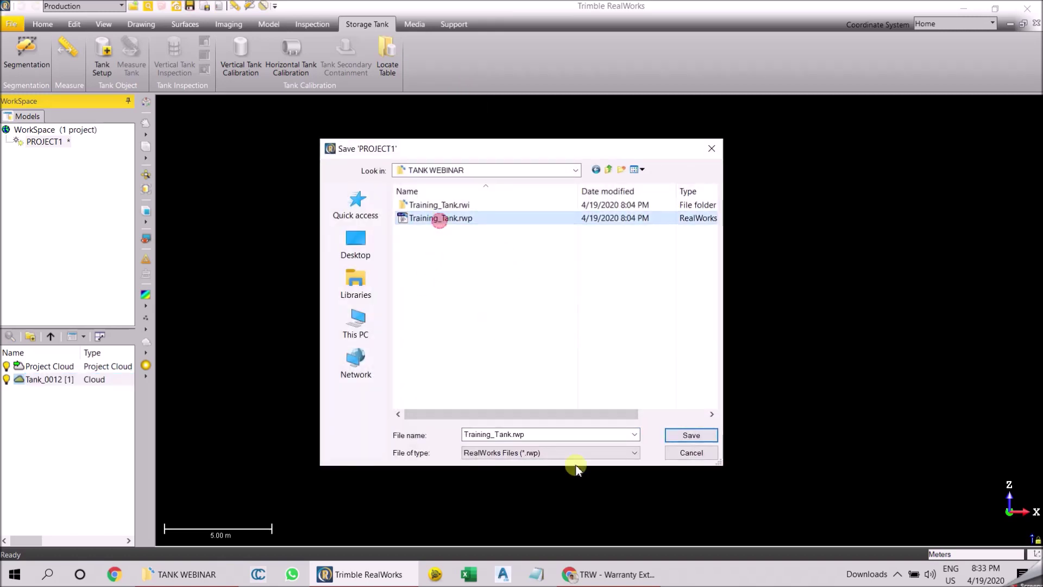
pyautogui.click(687, 435)
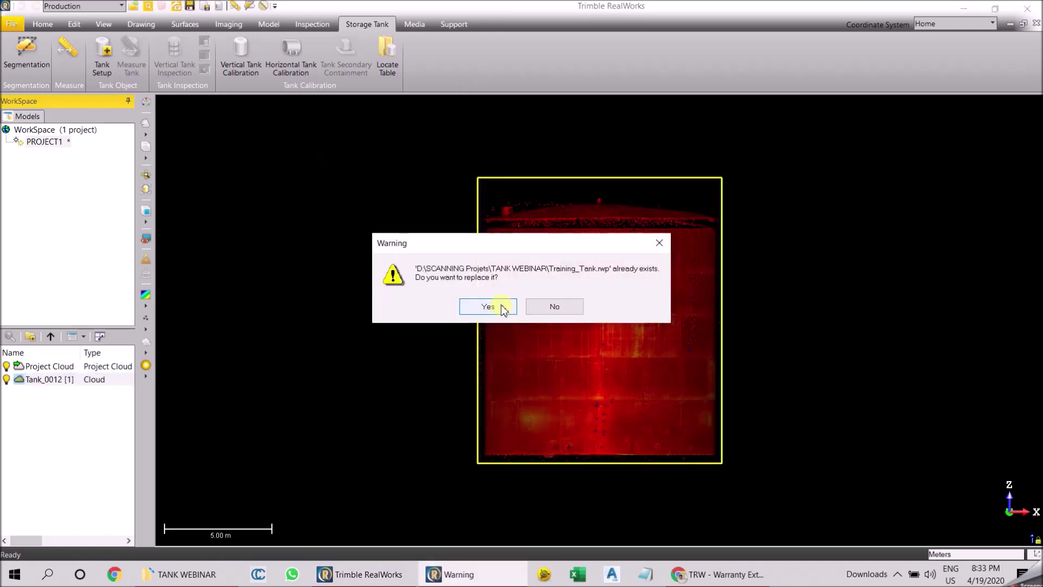
pyautogui.click(487, 305)
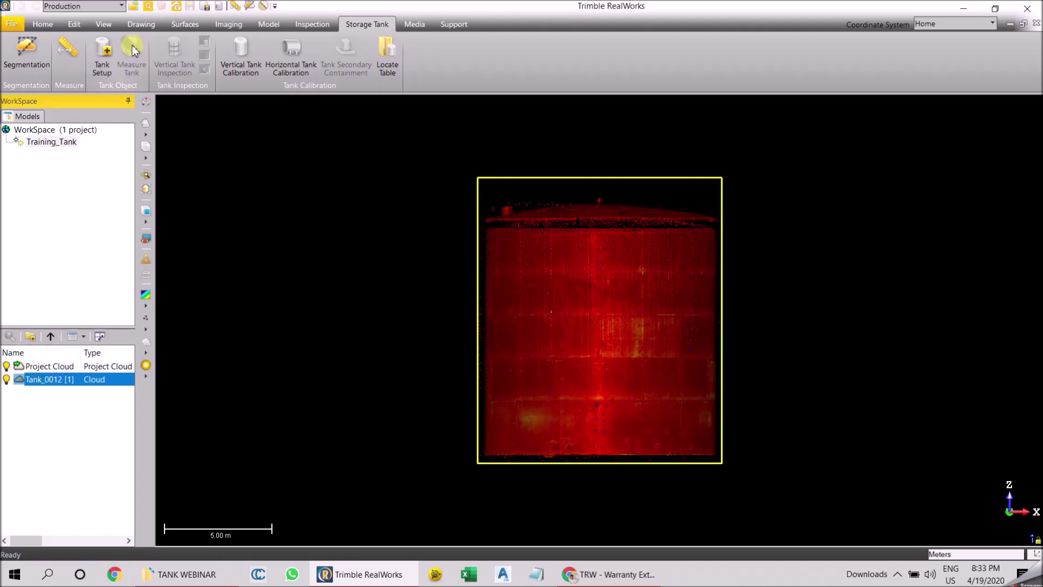
# Step: Start Tank Setup with a vertical cylinder shape and inside scans
pyautogui.click(101, 60)
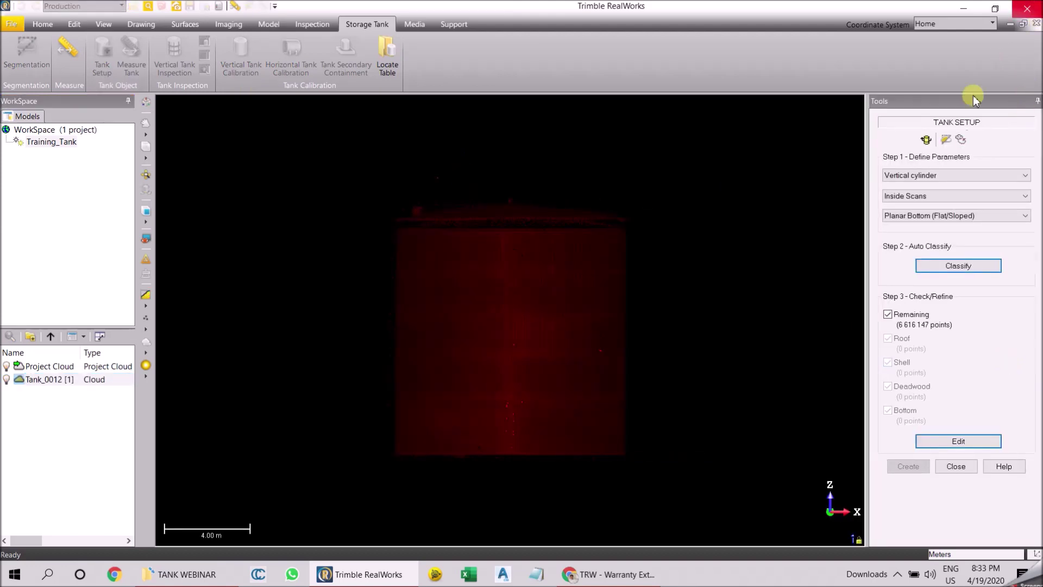
pyautogui.click(945, 176)
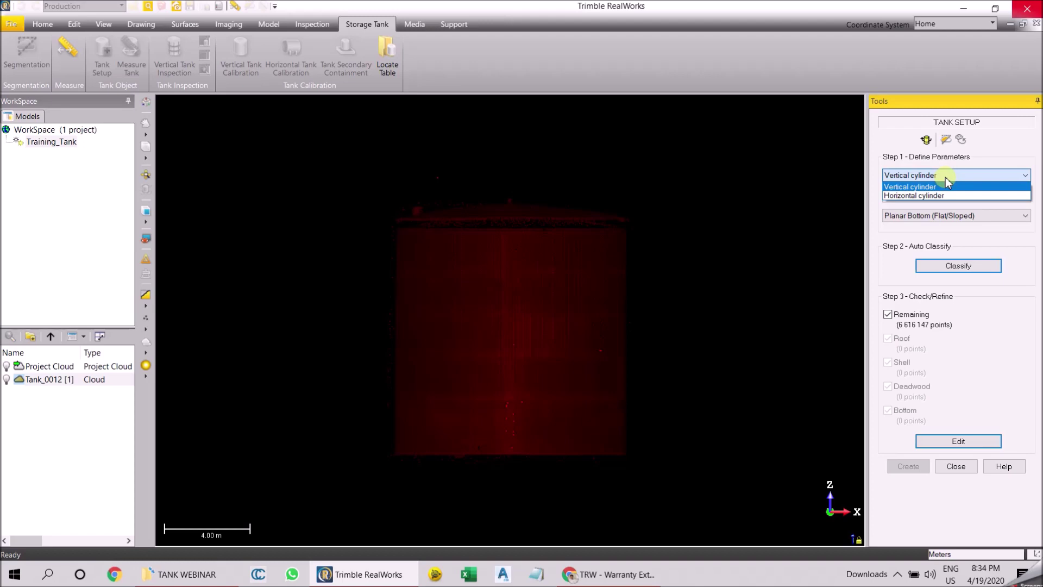
pyautogui.click(946, 179)
pyautogui.click(946, 198)
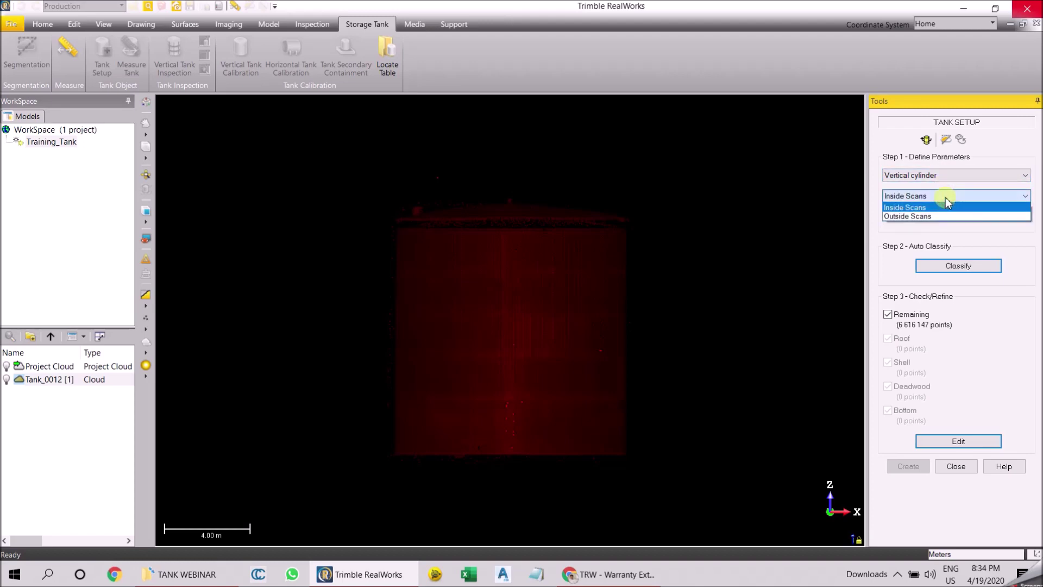
pyautogui.click(947, 200)
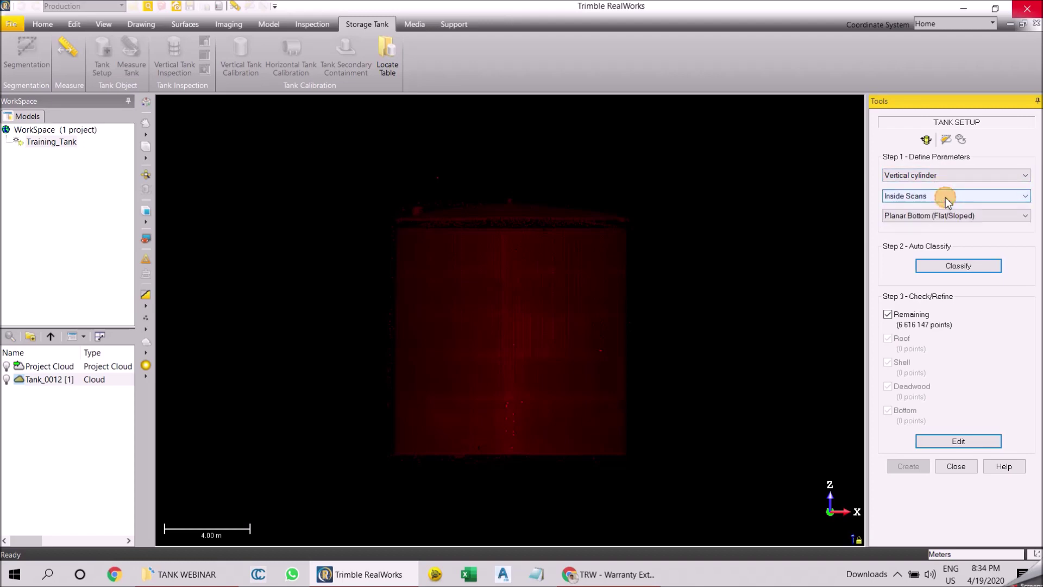
# Step: Show the scan stations and orbit the tank to inspect its floor and wall
pyautogui.click(147, 261)
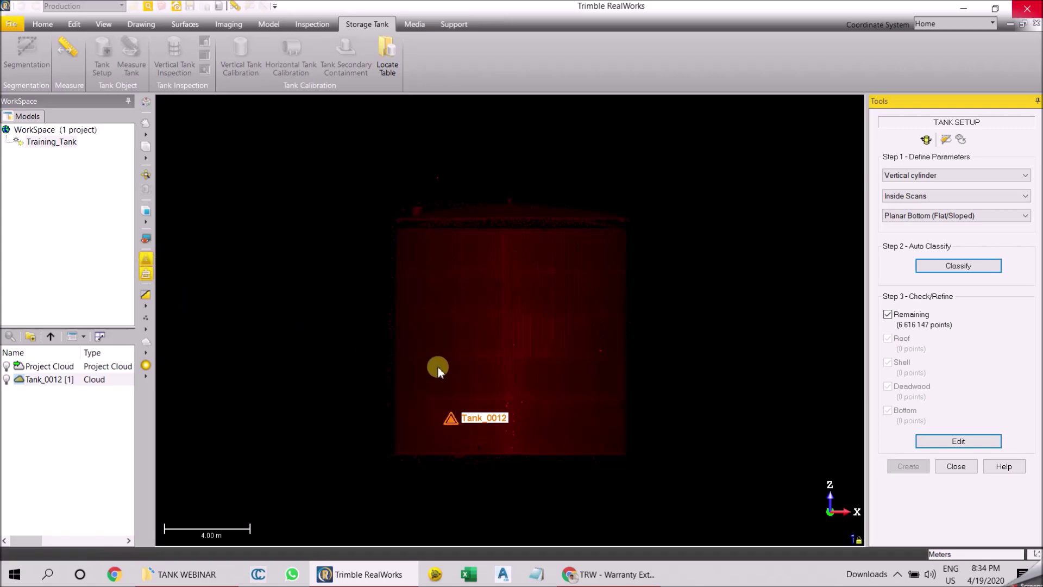
pyautogui.doubleClick(450, 419)
pyautogui.moveTo(488, 383); pyautogui.dragTo(526, 189)
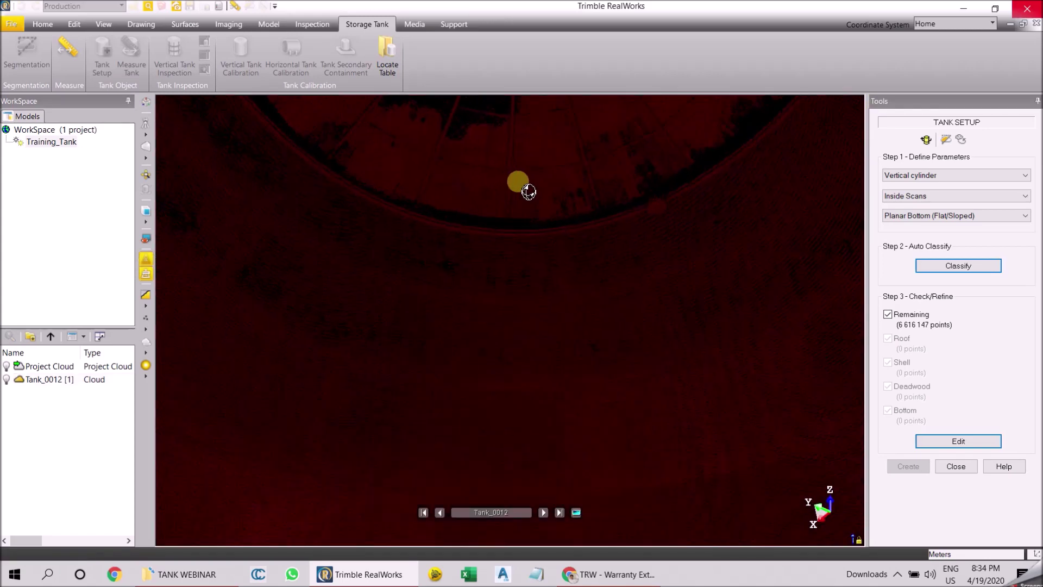
pyautogui.moveTo(713, 362); pyautogui.dragTo(207, 282)
pyautogui.click(150, 138)
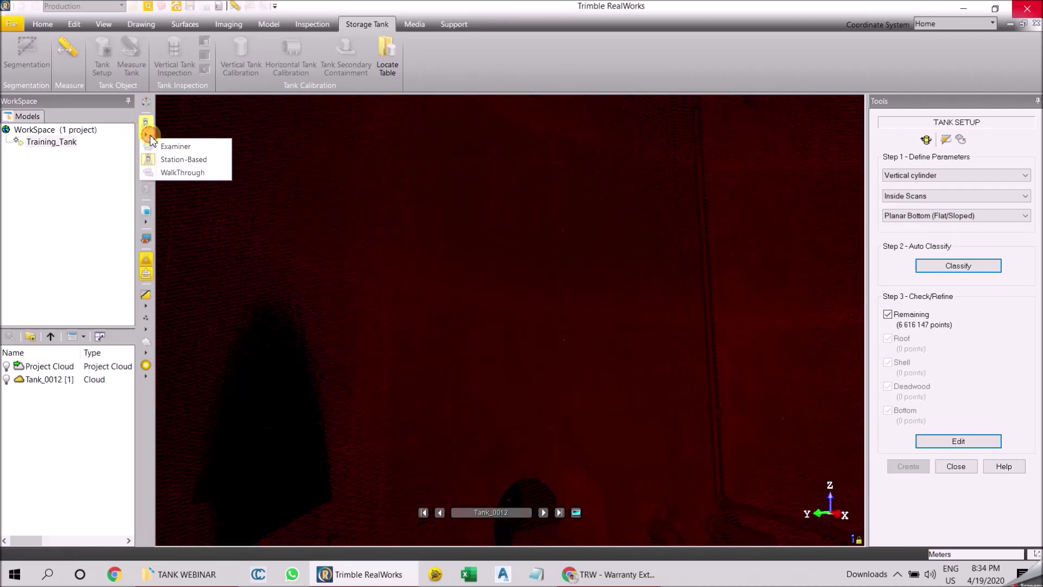
pyautogui.click(205, 158)
pyautogui.scroll(-3, 652, 285)
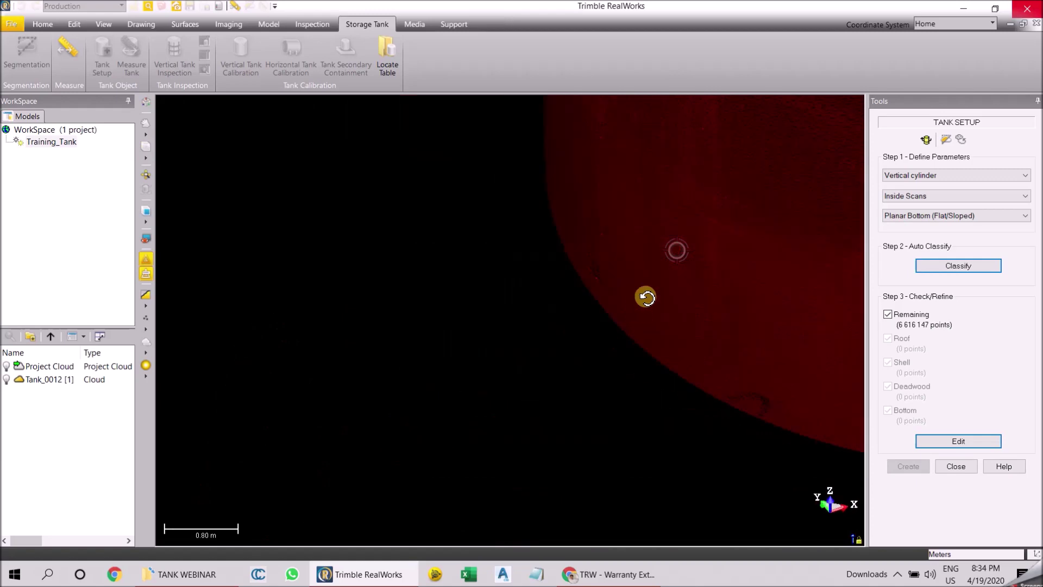
pyautogui.moveTo(645, 296); pyautogui.dragTo(738, 245)
pyautogui.scroll(-2, 728, 217)
pyautogui.moveTo(630, 429); pyautogui.dragTo(631, 371)
# Step: Choose Planar Bottom, classify the tank points and create the Tank object
pyautogui.click(969, 217)
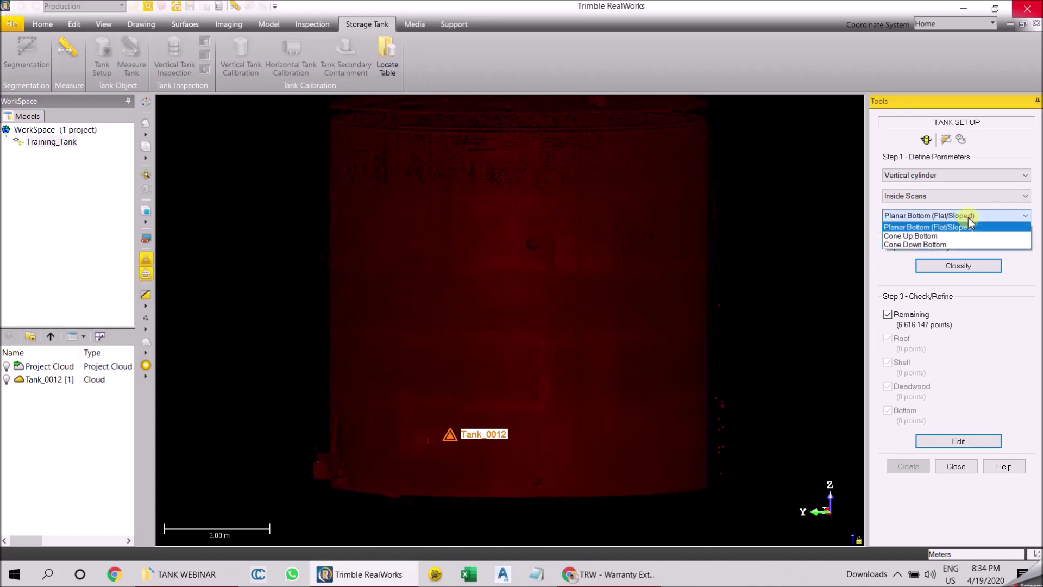
pyautogui.click(969, 226)
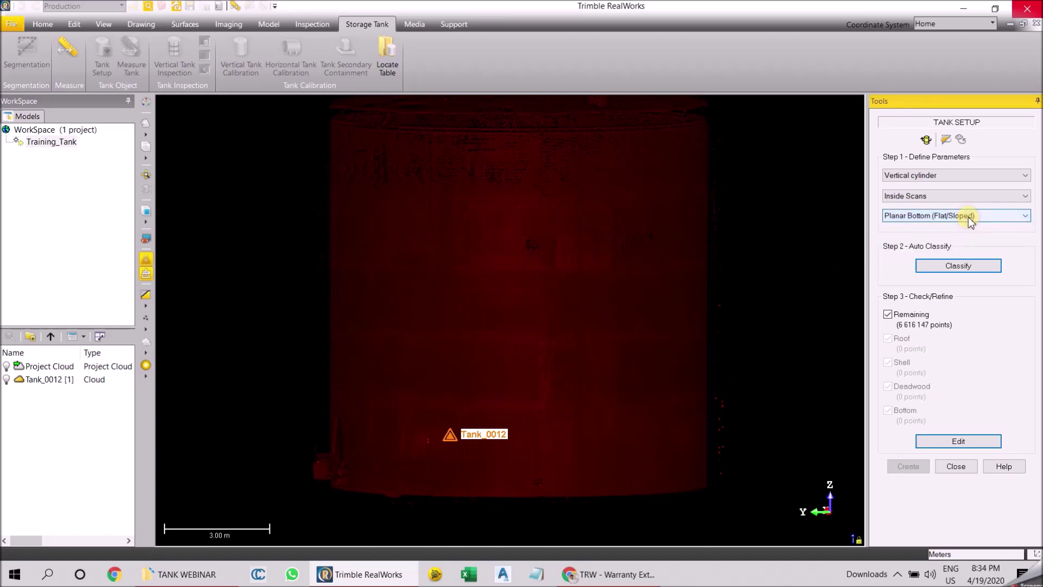
pyautogui.click(949, 270)
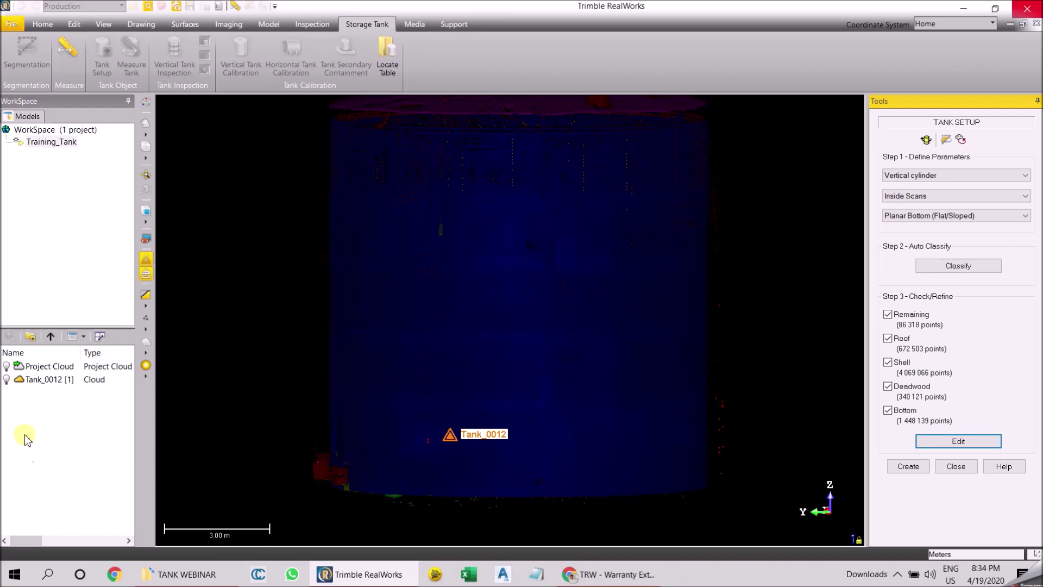
pyautogui.click(919, 468)
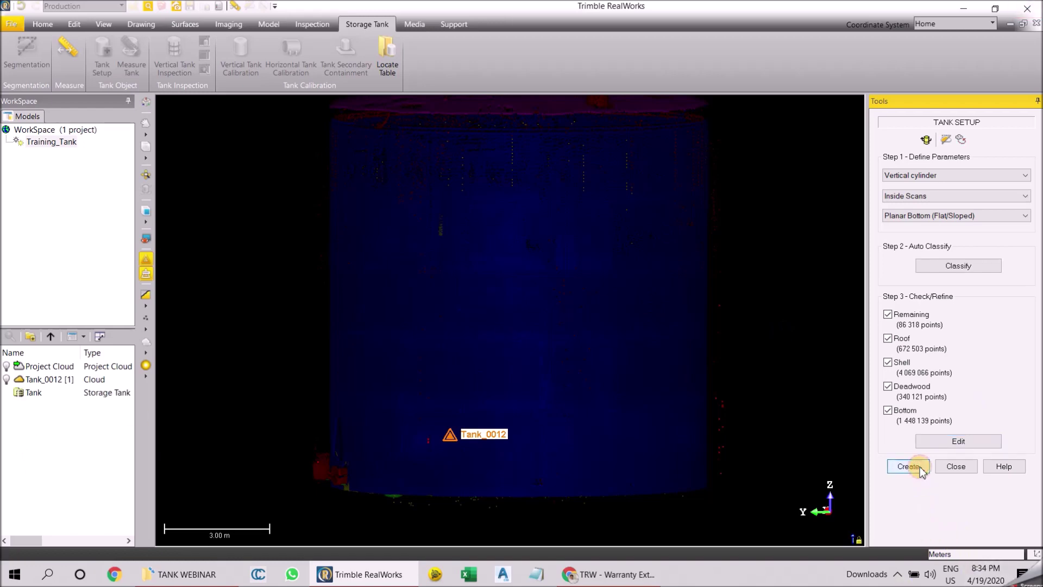
pyautogui.click(956, 466)
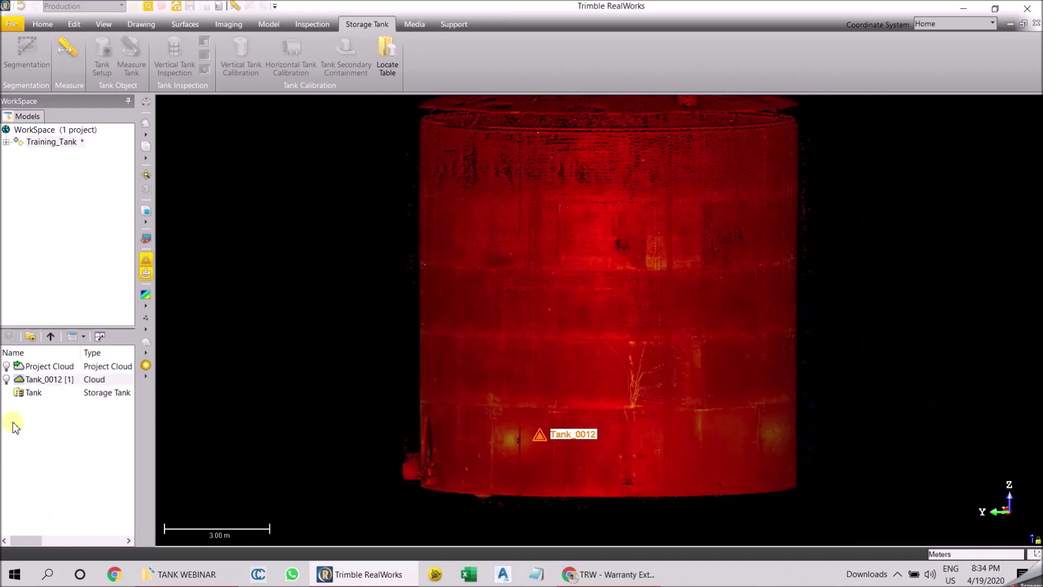
# Step: Open the Tank object's part clouds and hide the full Tank_0012 cloud
pyautogui.click(27, 393)
pyautogui.click(28, 393)
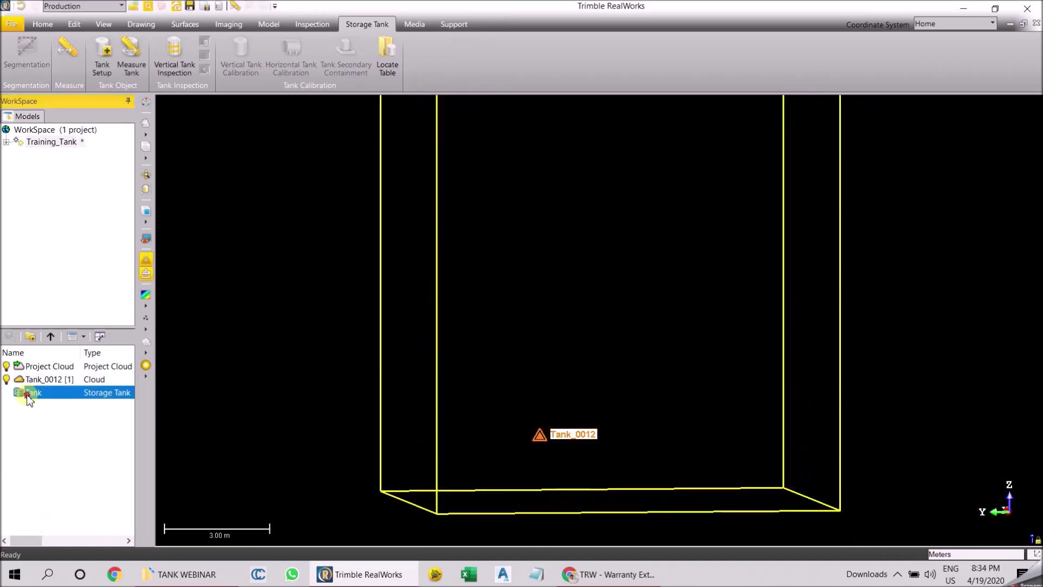
pyautogui.click(18, 395)
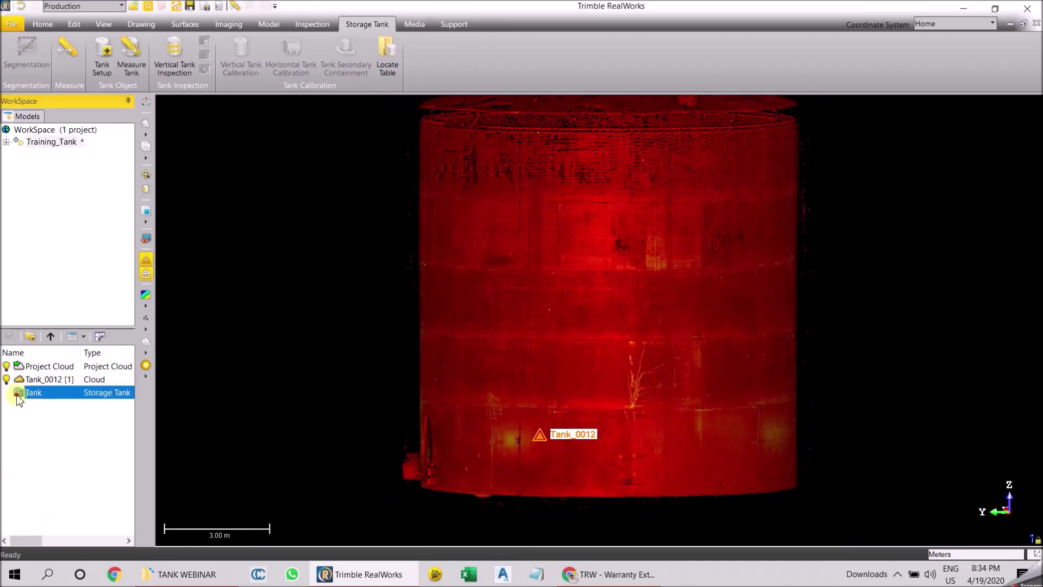
pyautogui.doubleClick(18, 398)
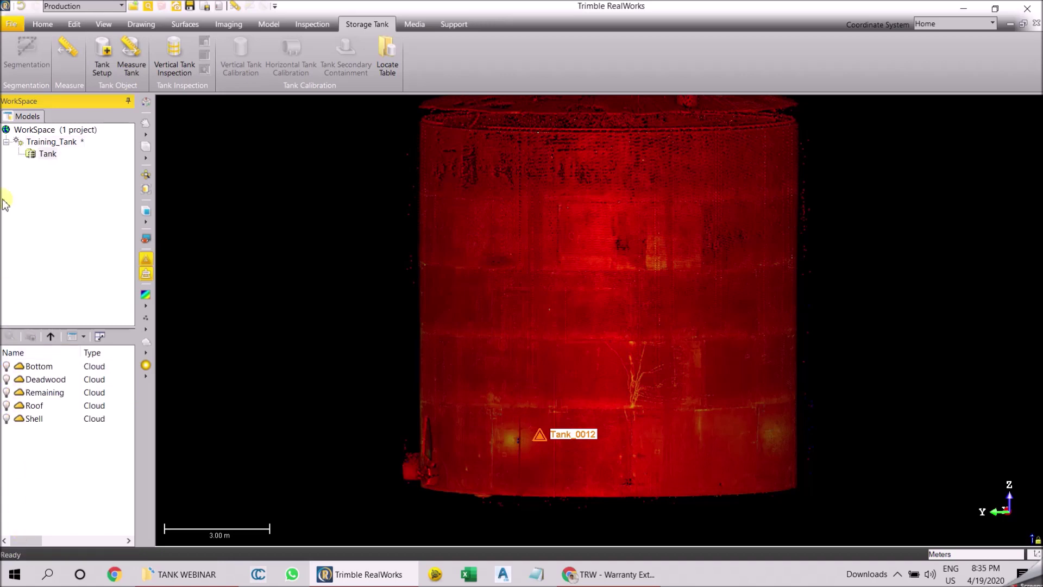
pyautogui.click(50, 336)
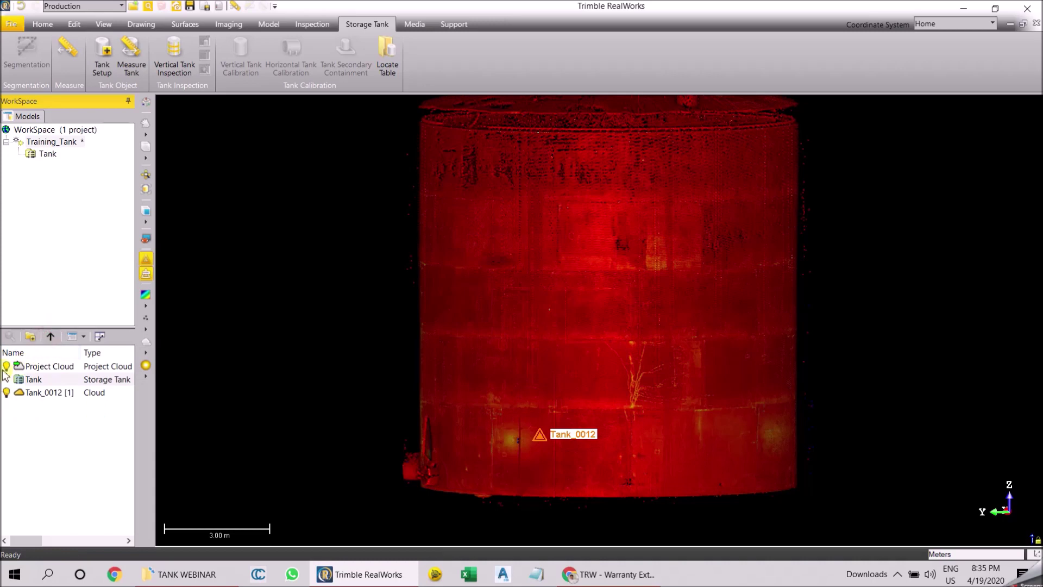
pyautogui.click(7, 392)
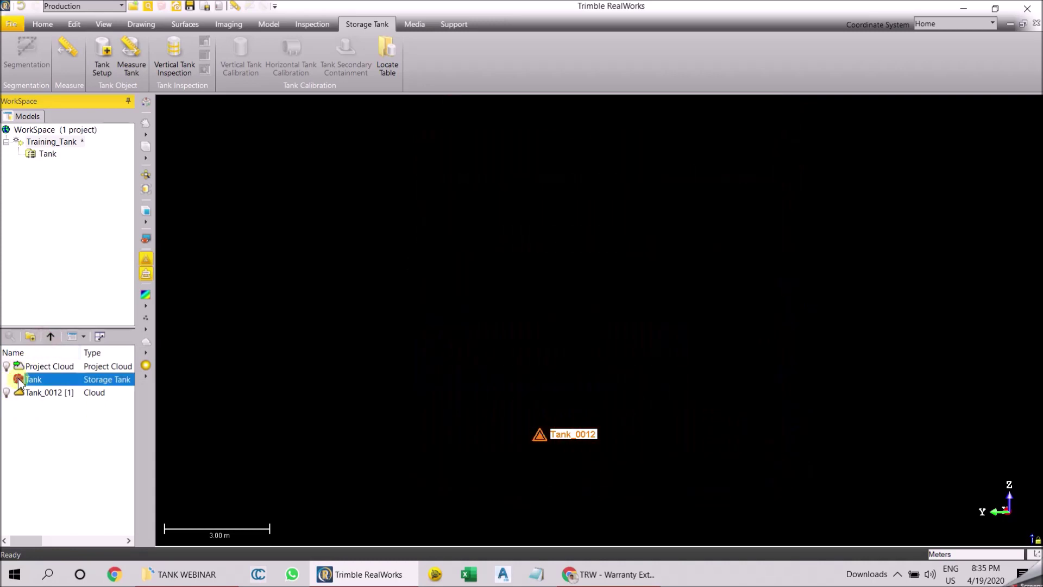
# Step: Inspect the Bottom and Deadwood clouds one at a time, hiding the station label
pyautogui.doubleClick(19, 381)
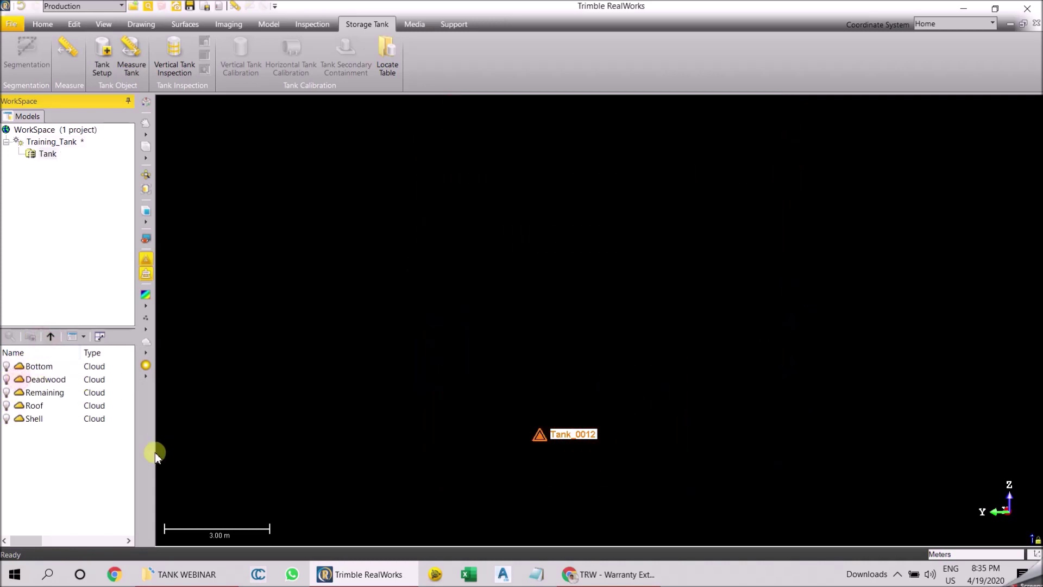
pyautogui.click(6, 368)
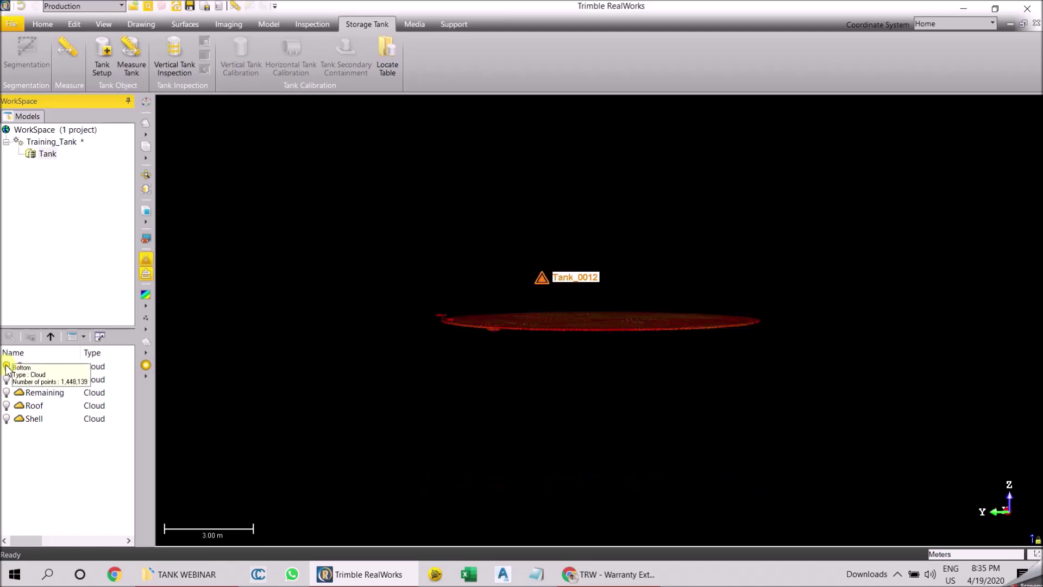
pyautogui.click(7, 368)
pyautogui.click(144, 263)
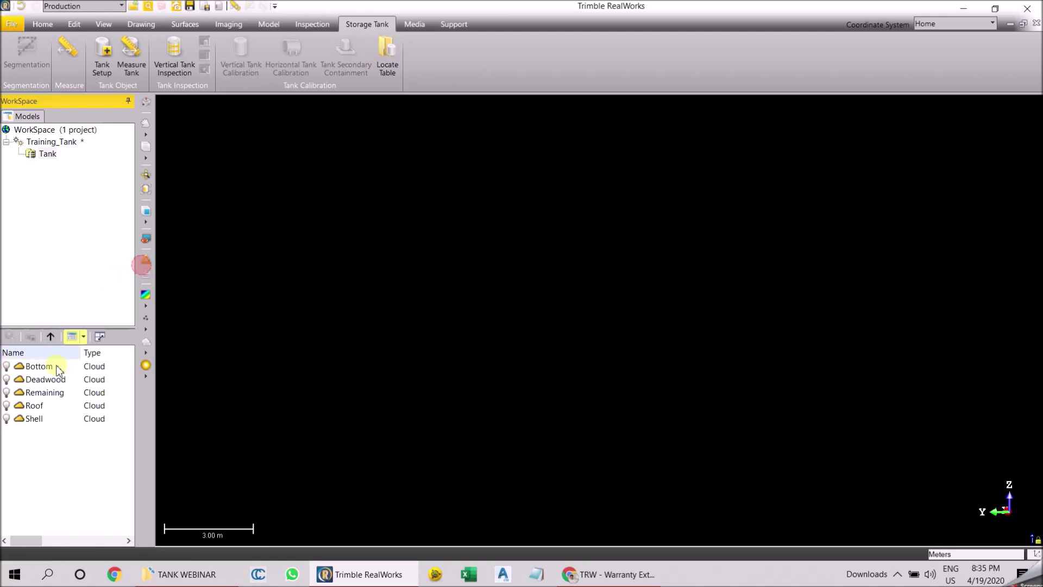
pyautogui.click(6, 380)
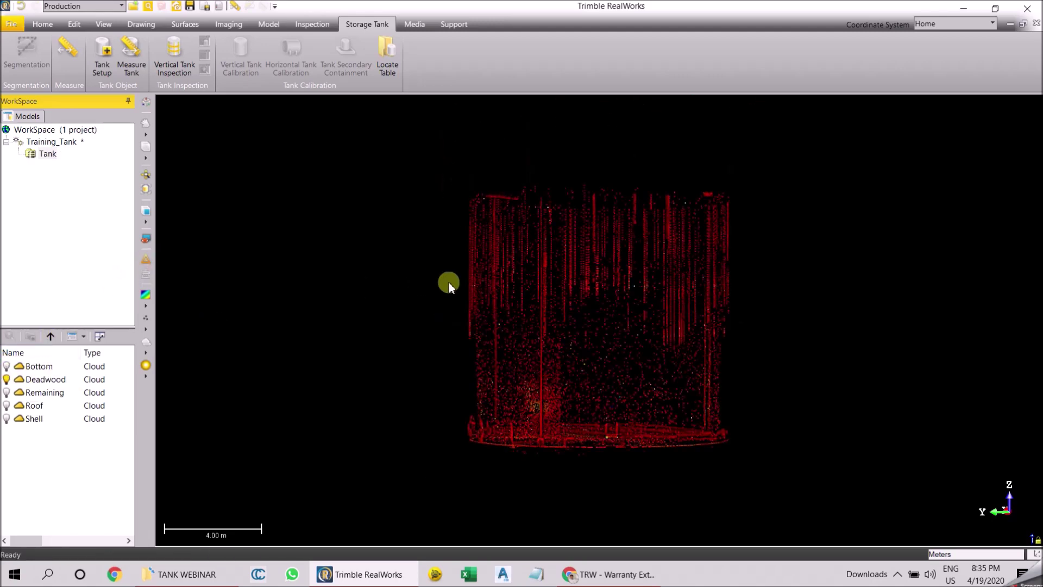
pyautogui.scroll(2, 594, 349)
pyautogui.moveTo(594, 350); pyautogui.dragTo(804, 417)
pyautogui.click(7, 379)
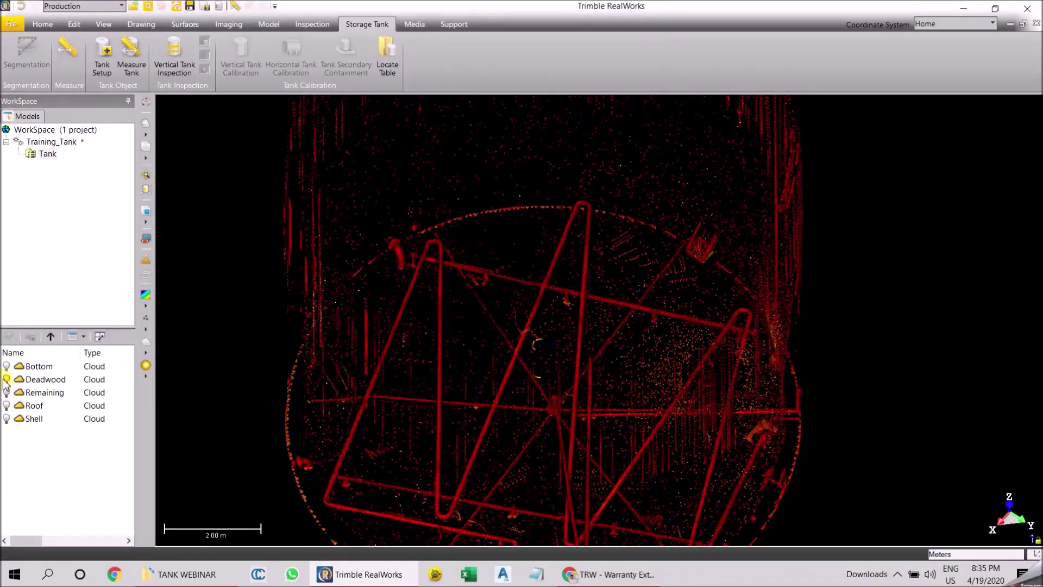
# Step: View the Remaining and Roof clouds individually, orbiting around each
pyautogui.click(6, 393)
pyautogui.moveTo(468, 323); pyautogui.dragTo(532, 295)
pyautogui.scroll(-3, 531, 293)
pyautogui.moveTo(449, 303); pyautogui.dragTo(496, 377)
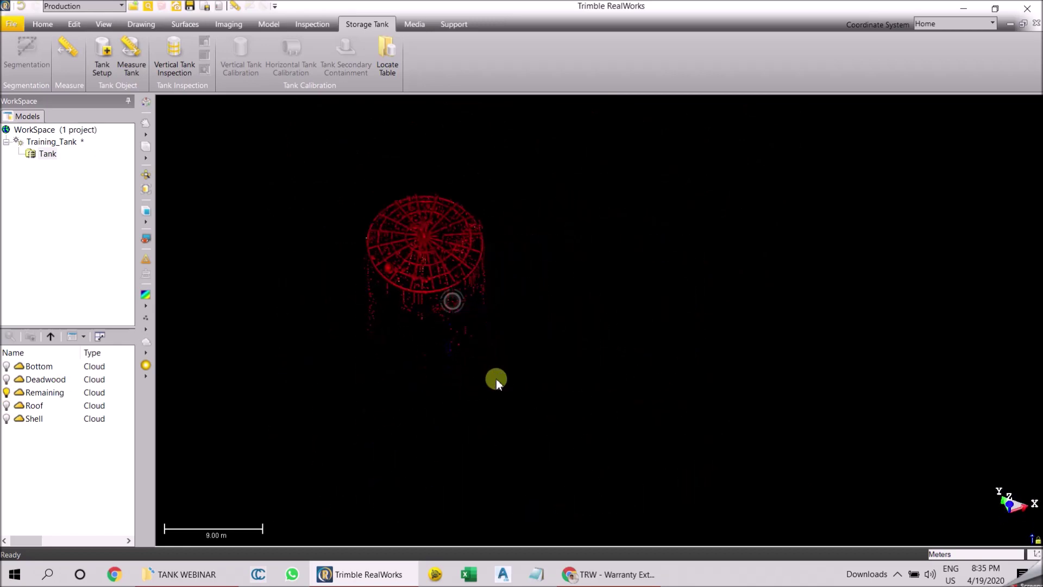
pyautogui.click(6, 392)
pyautogui.click(7, 405)
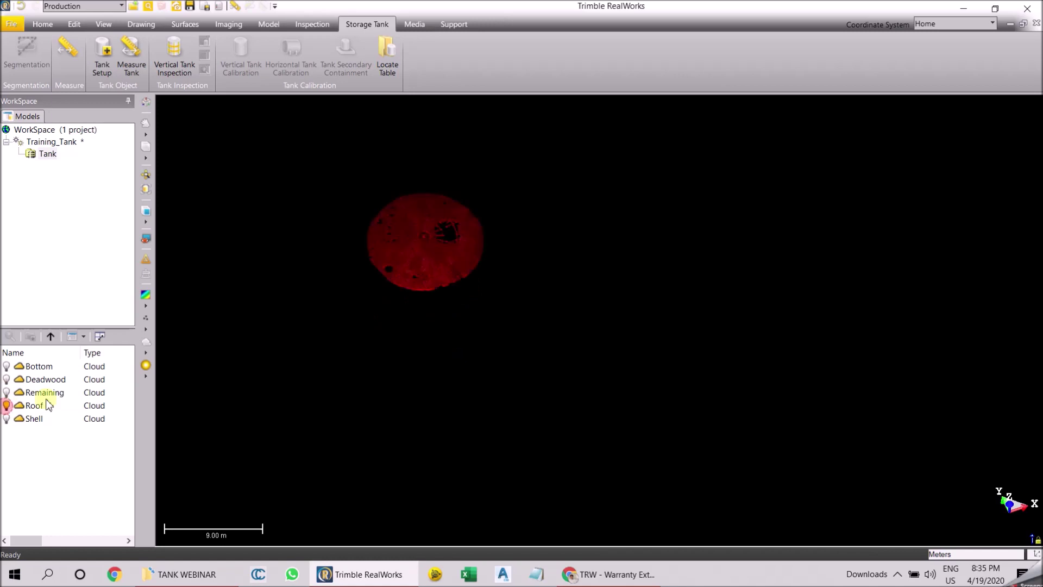
pyautogui.scroll(3, 477, 295)
pyautogui.moveTo(478, 295); pyautogui.dragTo(505, 310)
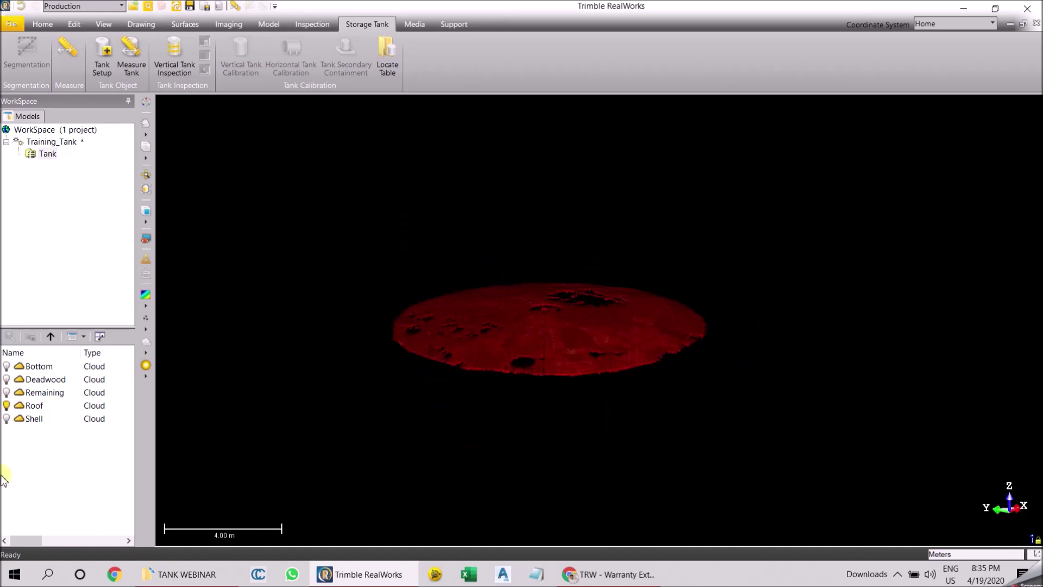
# Step: Show only the Shell cloud, hide Roof, and return to the project level
pyautogui.click(9, 419)
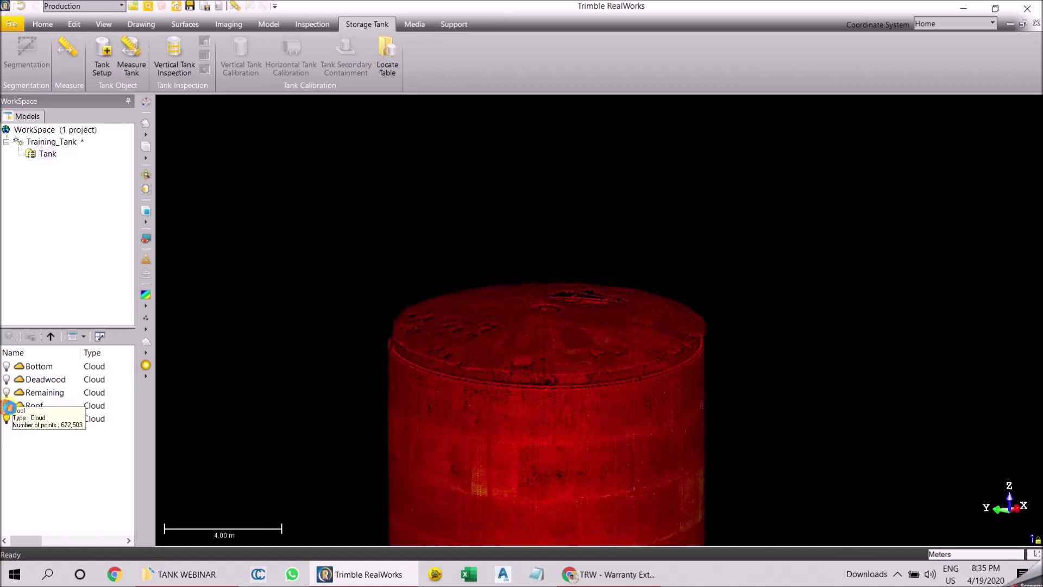
pyautogui.click(7, 405)
pyautogui.click(437, 369)
pyautogui.scroll(-2, 459, 352)
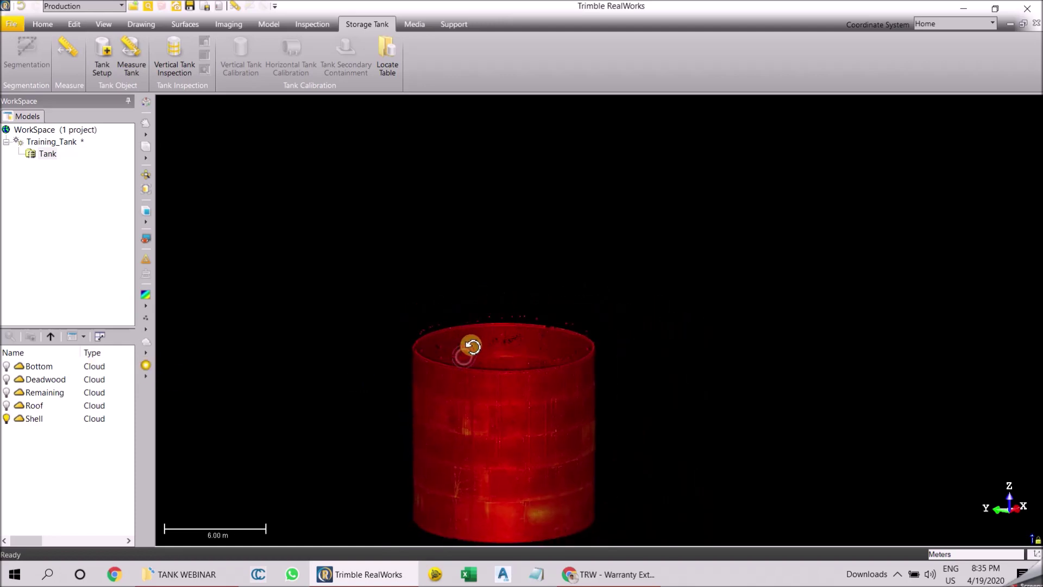
pyautogui.moveTo(468, 344)
pyautogui.mouseDown()
pyautogui.moveTo(489, 316)
pyautogui.moveTo(484, 324)
pyautogui.mouseUp()
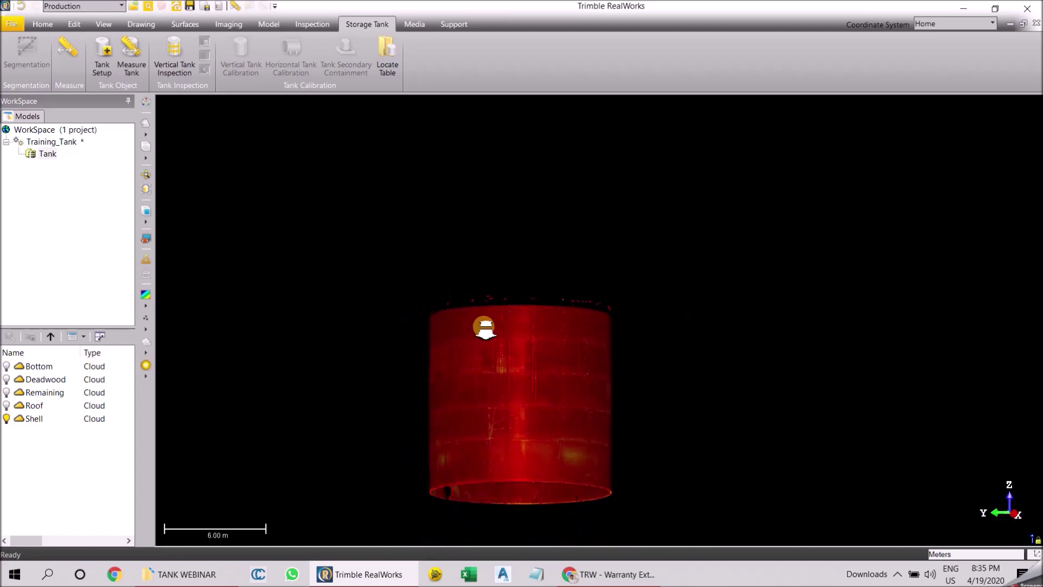
pyautogui.scroll(-3, 554, 345)
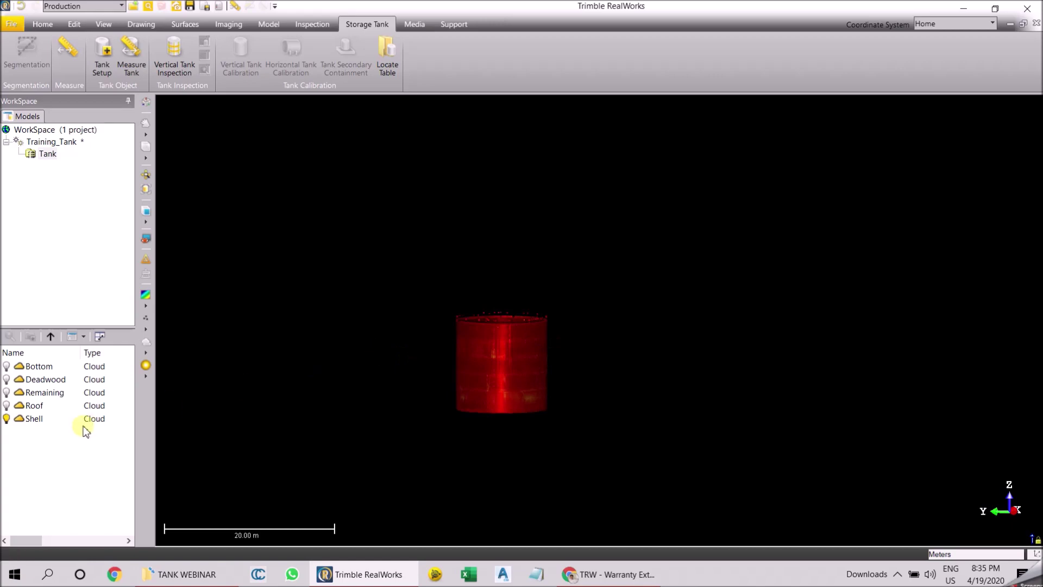
pyautogui.click(50, 336)
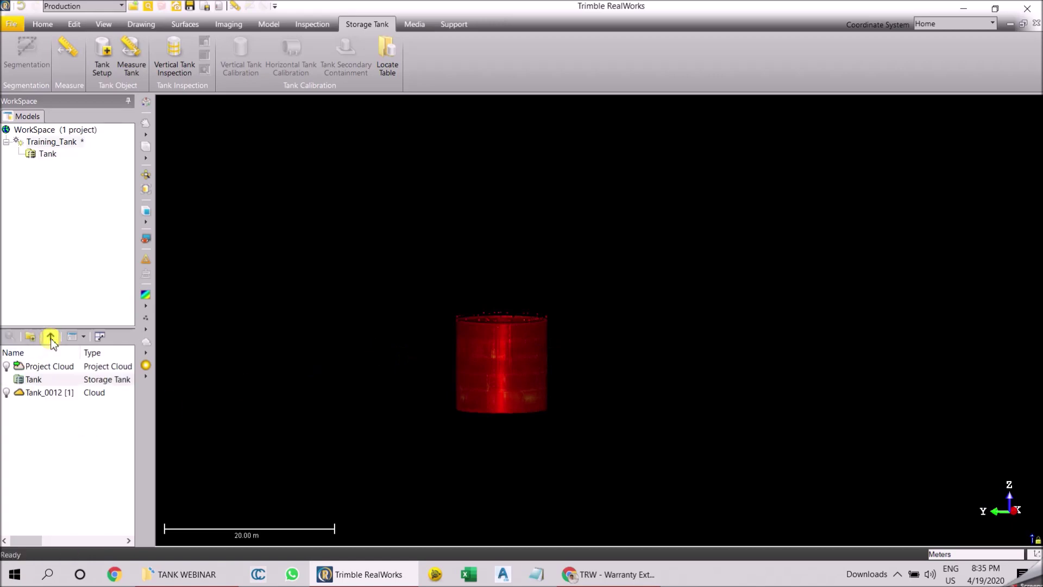
# Step: Display the Tank object's cloud from its context menu and launch Vertical Tank Inspection
pyautogui.click(32, 379)
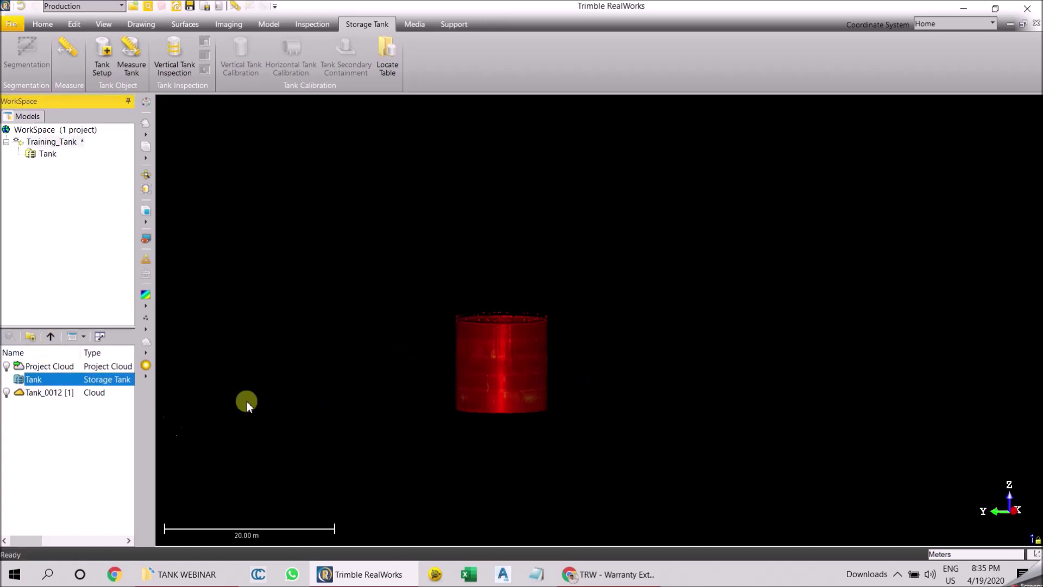
pyautogui.rightClick(36, 379)
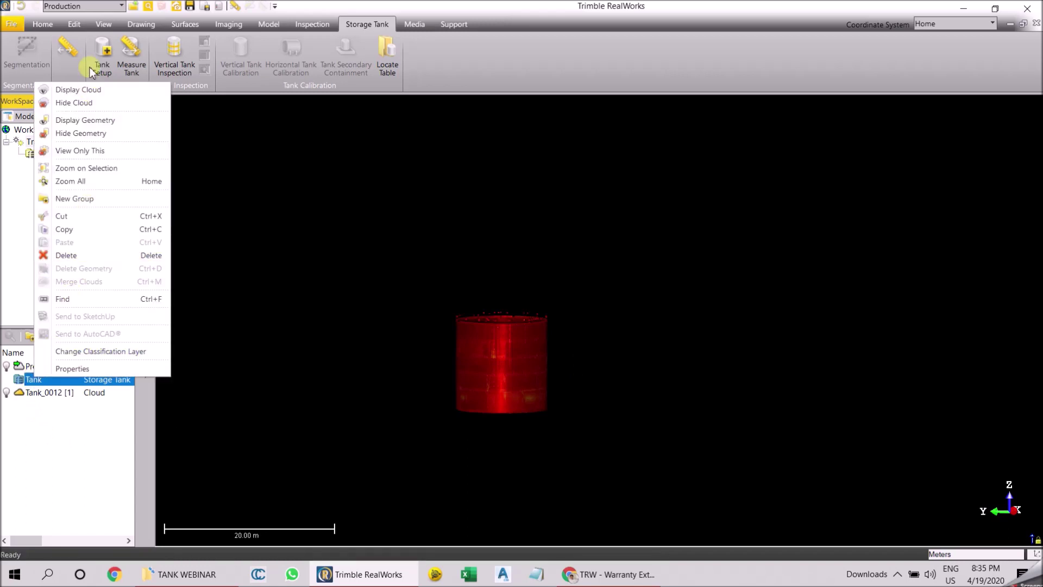
pyautogui.click(76, 90)
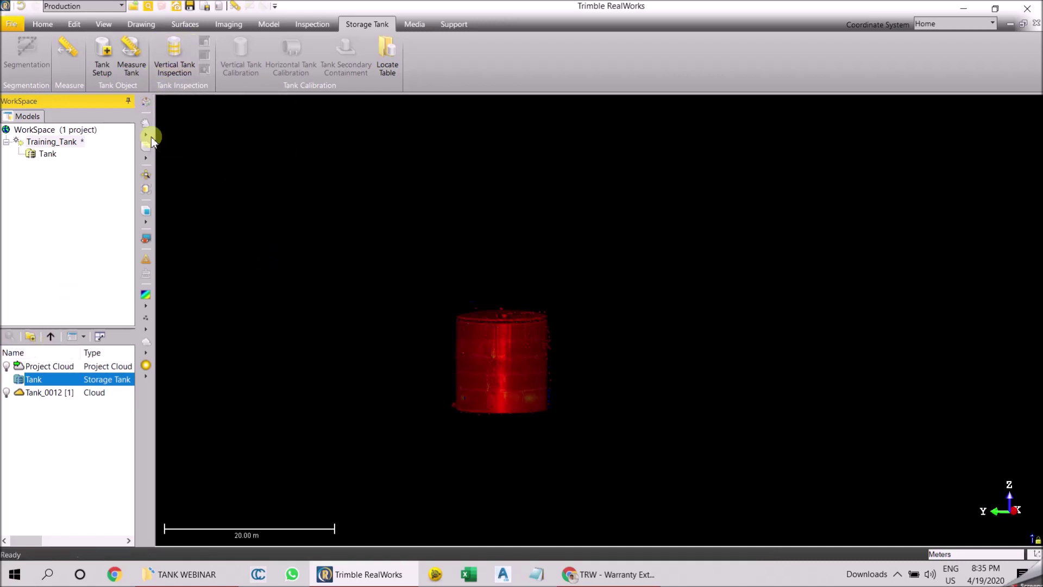
pyautogui.click(173, 61)
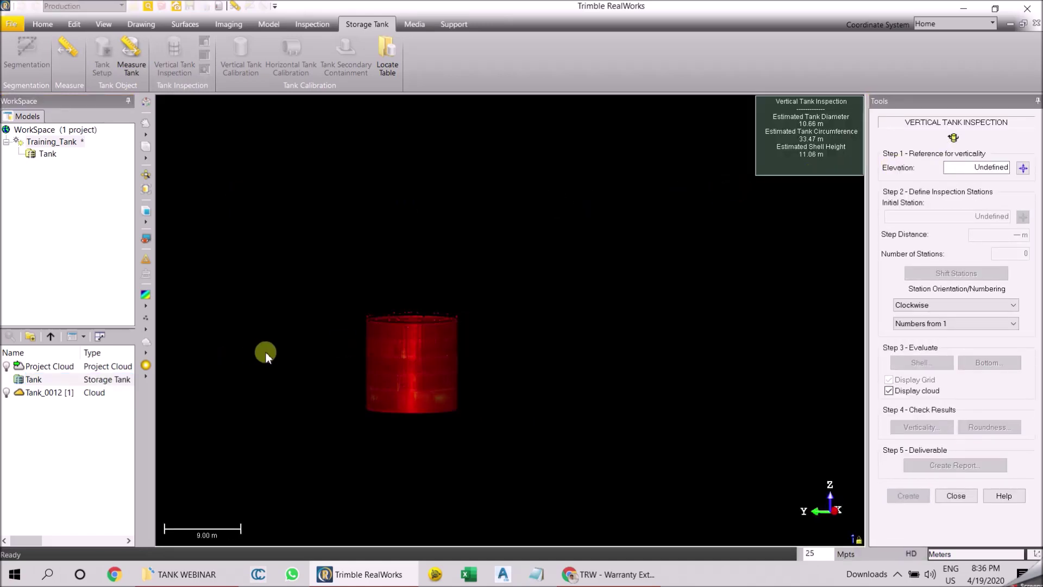
# Step: In constrained view, pick the tank base as the 0.06 m verticality reference elevation
pyautogui.click(953, 139)
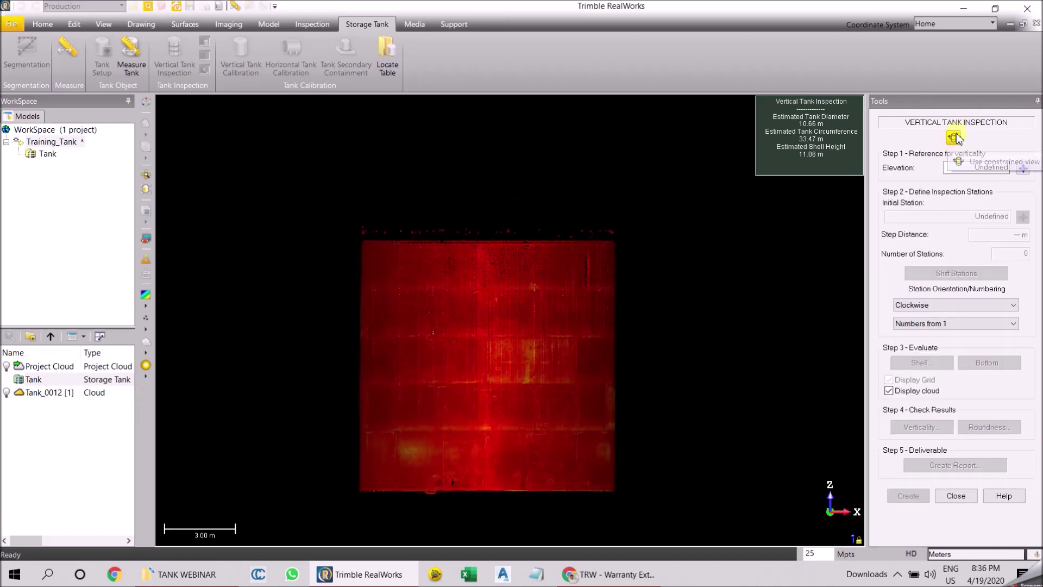
pyautogui.moveTo(587, 345); pyautogui.dragTo(514, 403)
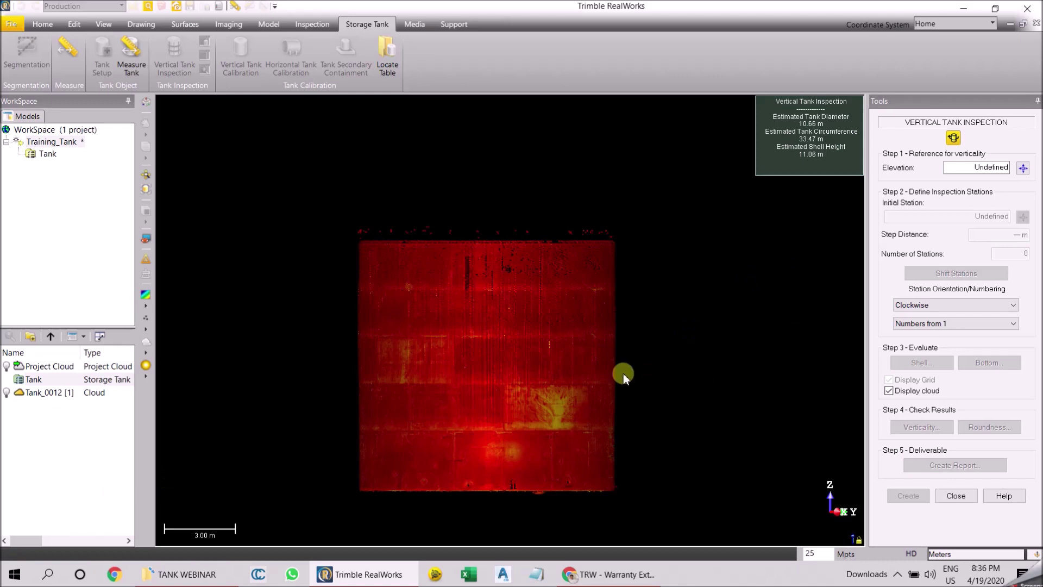
pyautogui.moveTo(623, 374); pyautogui.dragTo(651, 374)
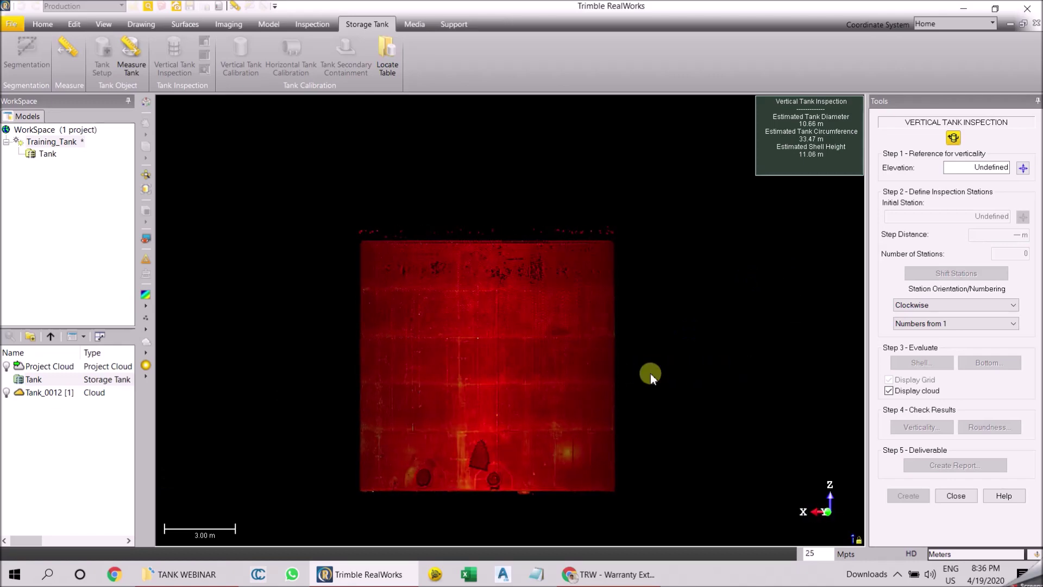
pyautogui.click(1023, 167)
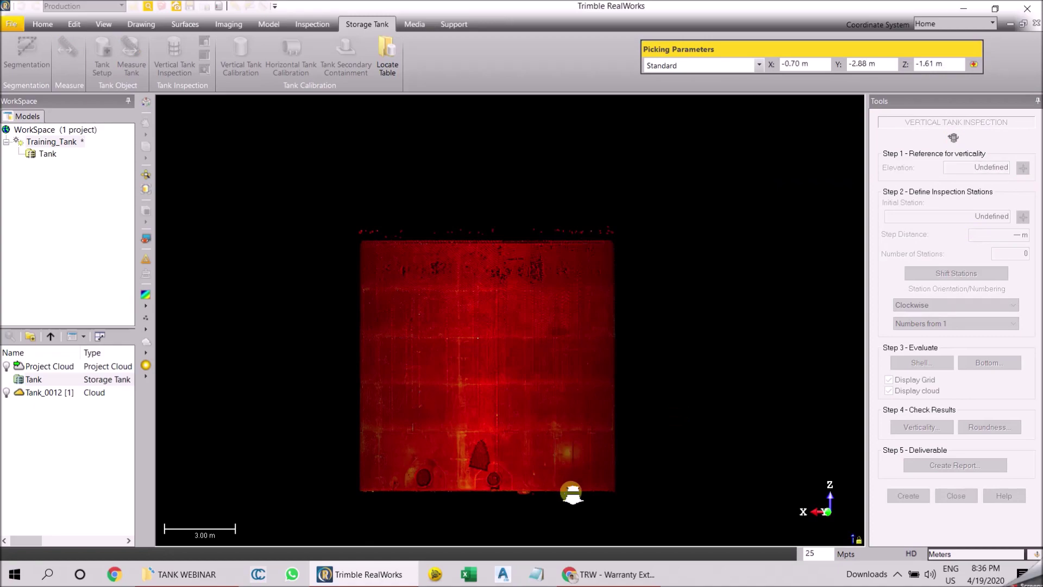
pyautogui.scroll(10, 571, 492)
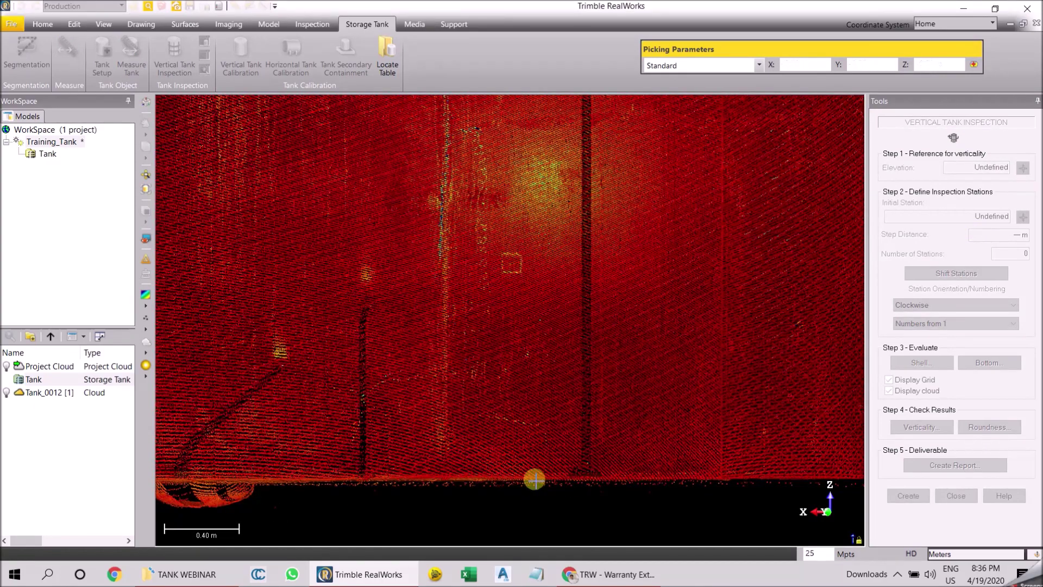
pyautogui.click(607, 454)
pyautogui.scroll(-4, 607, 454)
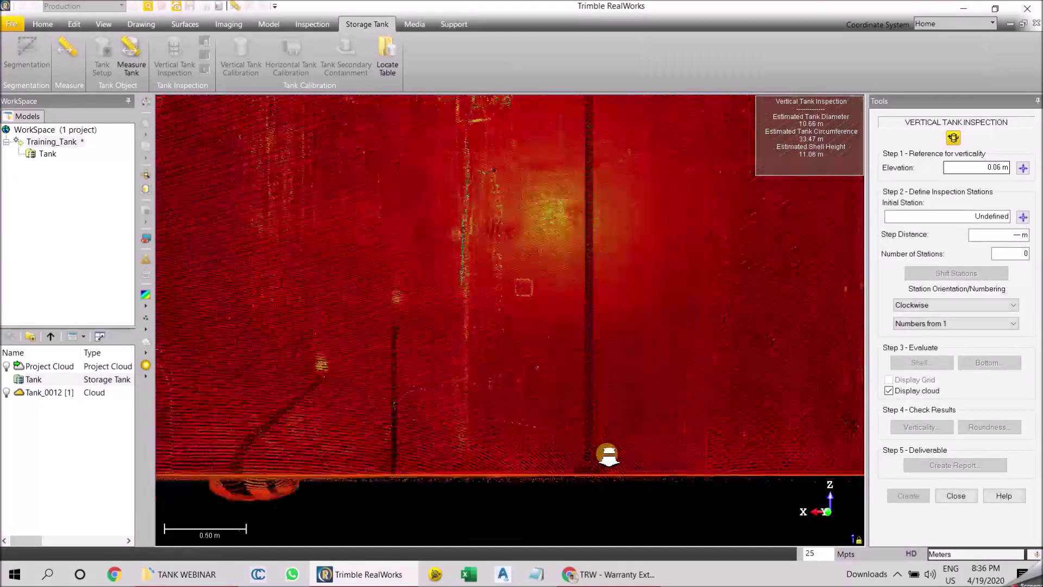
pyautogui.scroll(-5, 607, 455)
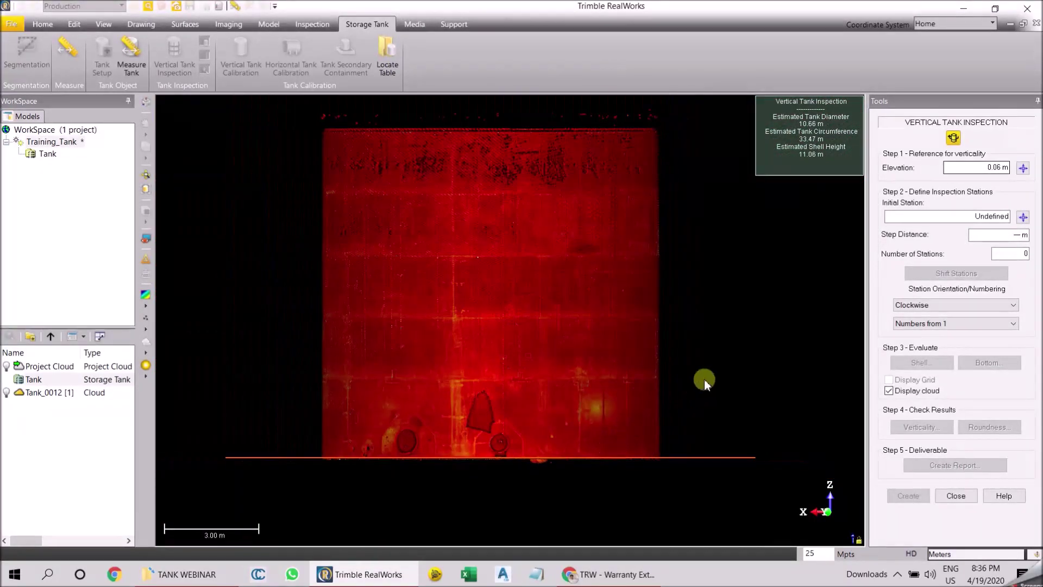
pyautogui.moveTo(634, 380); pyautogui.dragTo(559, 459)
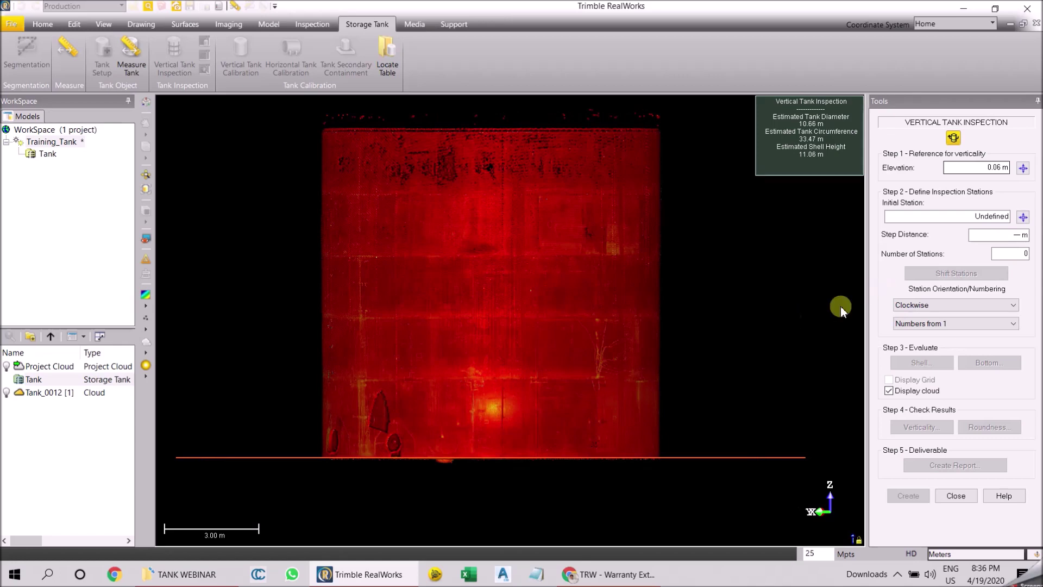
pyautogui.moveTo(683, 333); pyautogui.dragTo(730, 334)
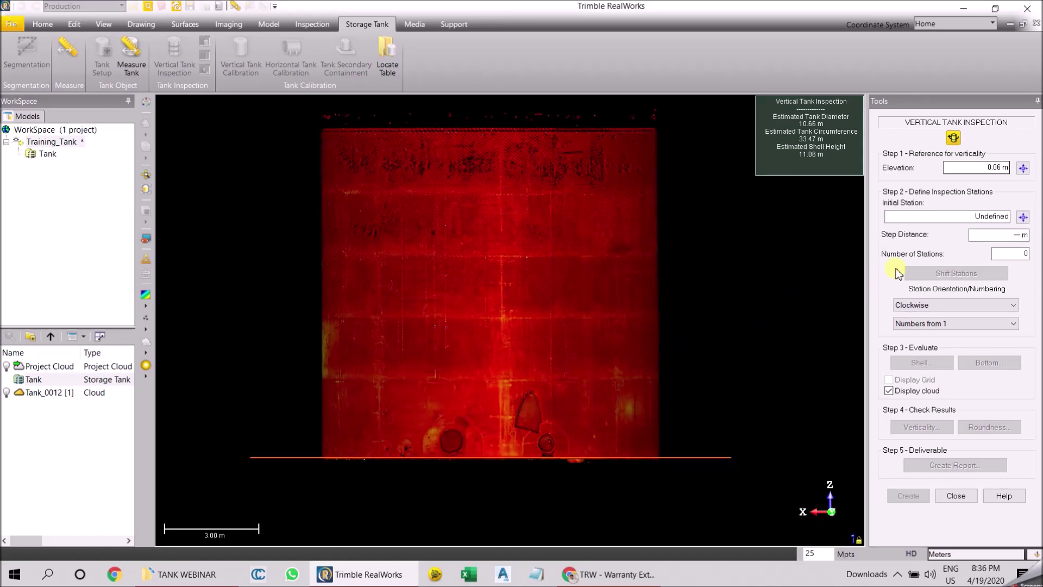
pyautogui.click(1023, 217)
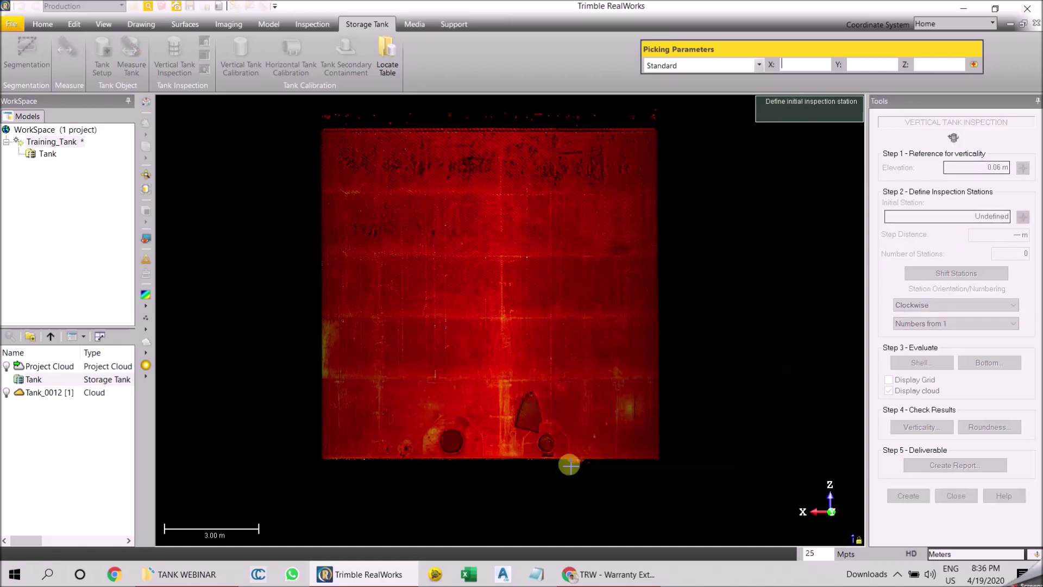
# Step: Pick the initial station at 1.22; 2.78; 0.06 m and set step distance 2, giving 16 stations
pyautogui.click(551, 419)
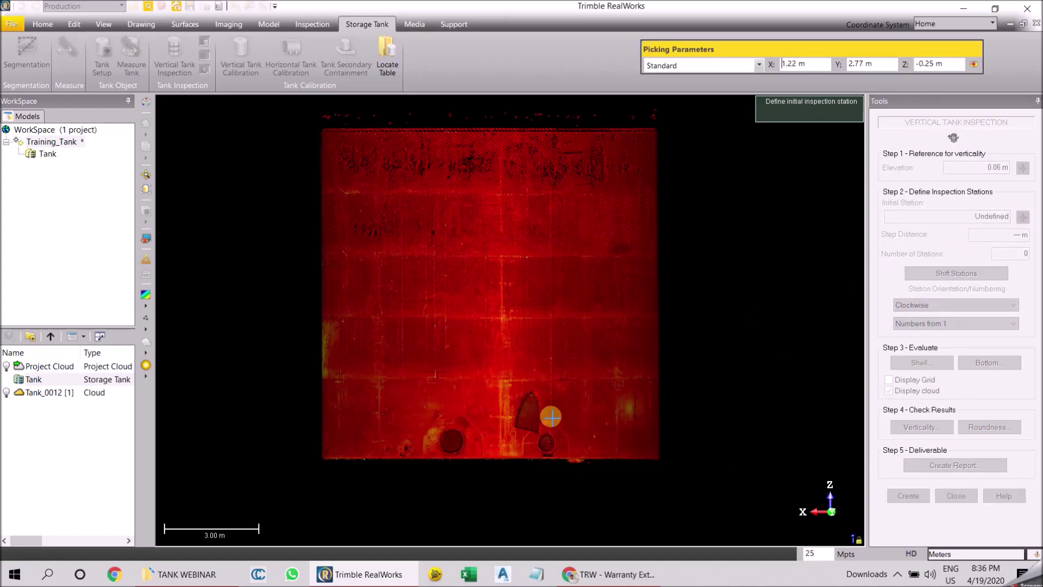
pyautogui.scroll(4, 554, 415)
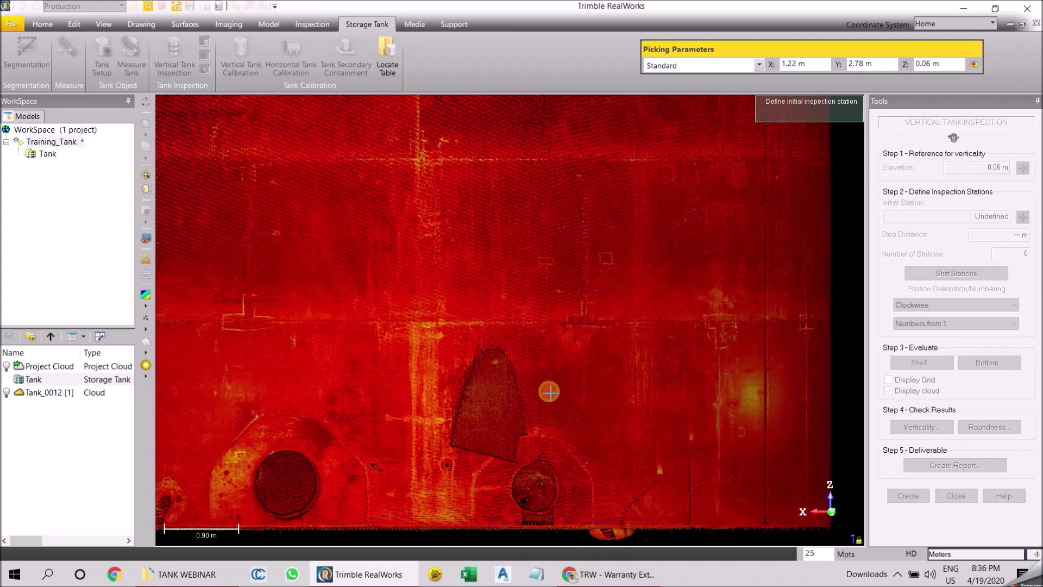
pyautogui.click(549, 391)
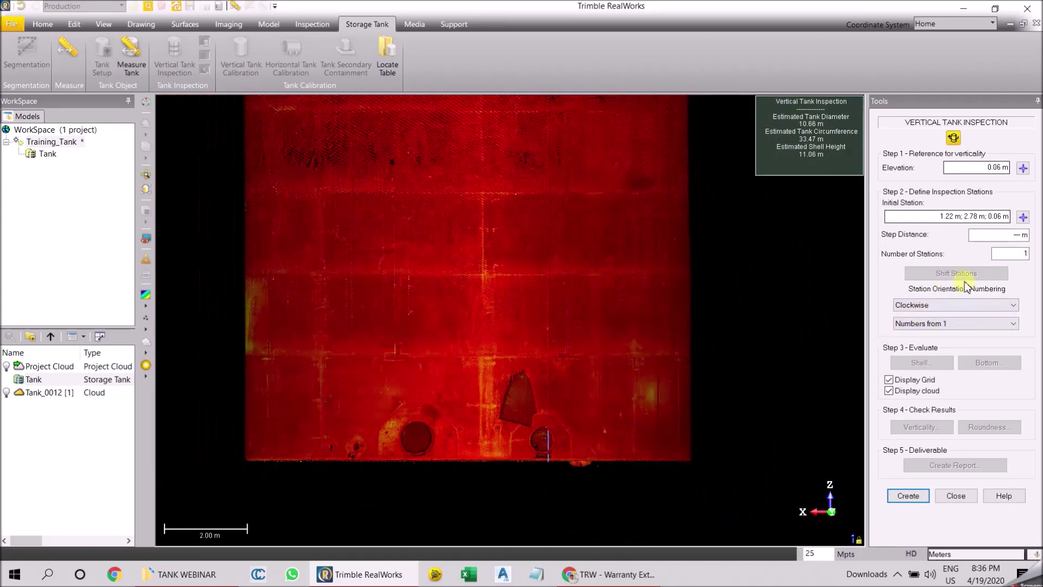
pyautogui.click(1018, 235)
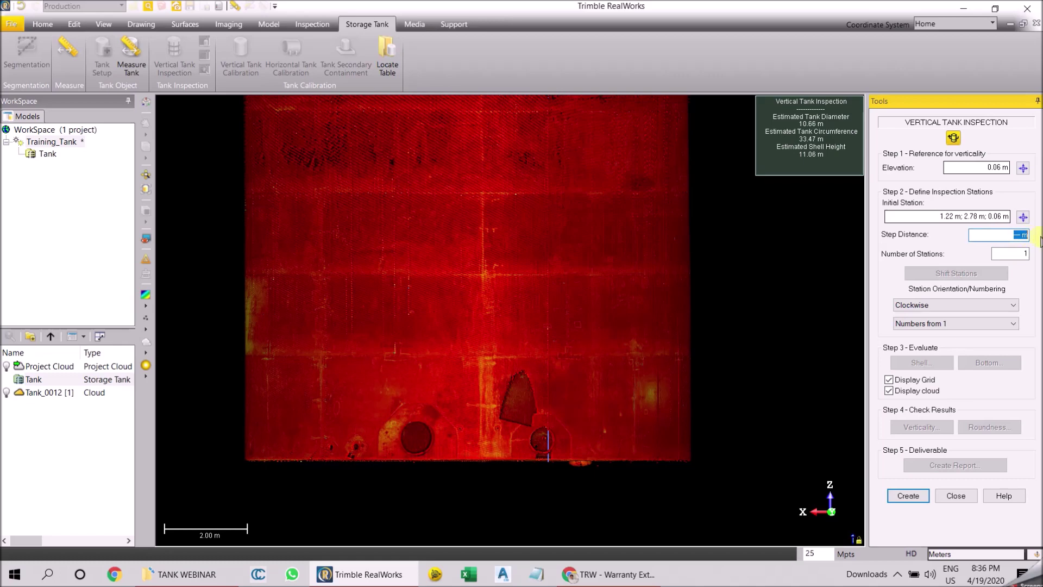
pyautogui.write('2')
pyautogui.press('Return')
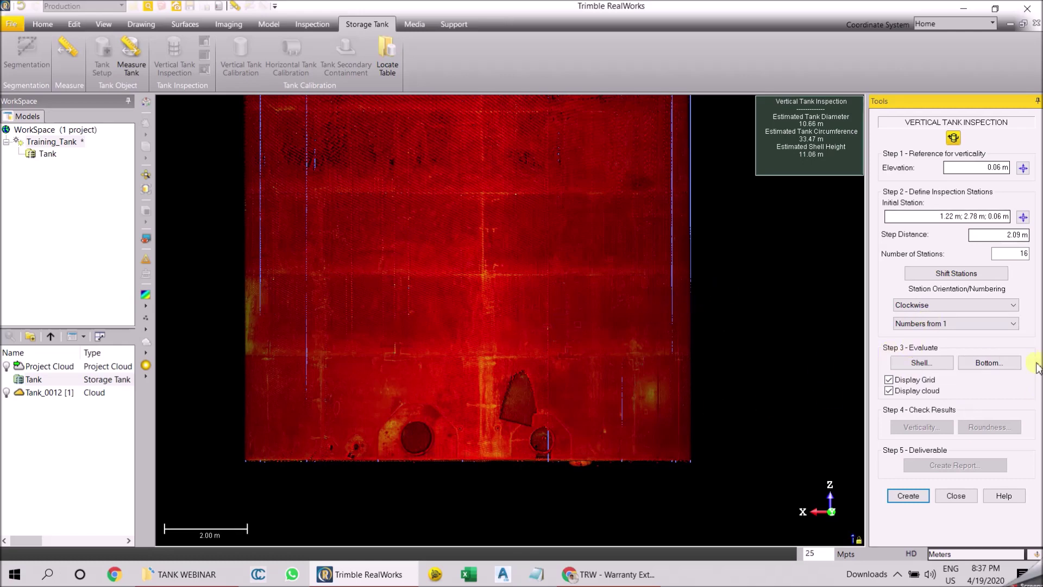
pyautogui.click(933, 363)
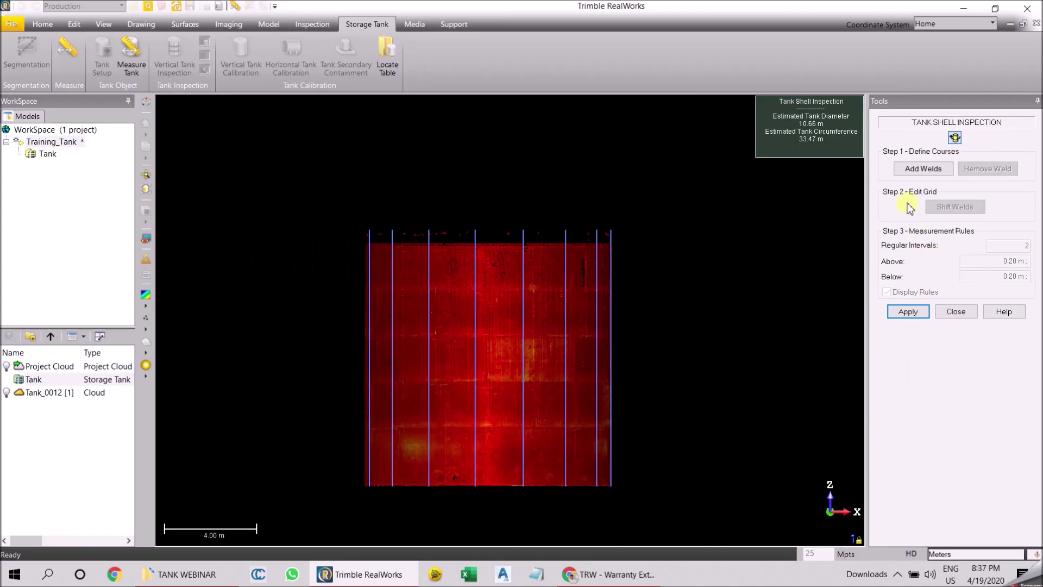
# Step: Pick the horizontal welds at 8.40, 6.49, 4.50 and 2.54 m, then cancel picking
pyautogui.click(923, 168)
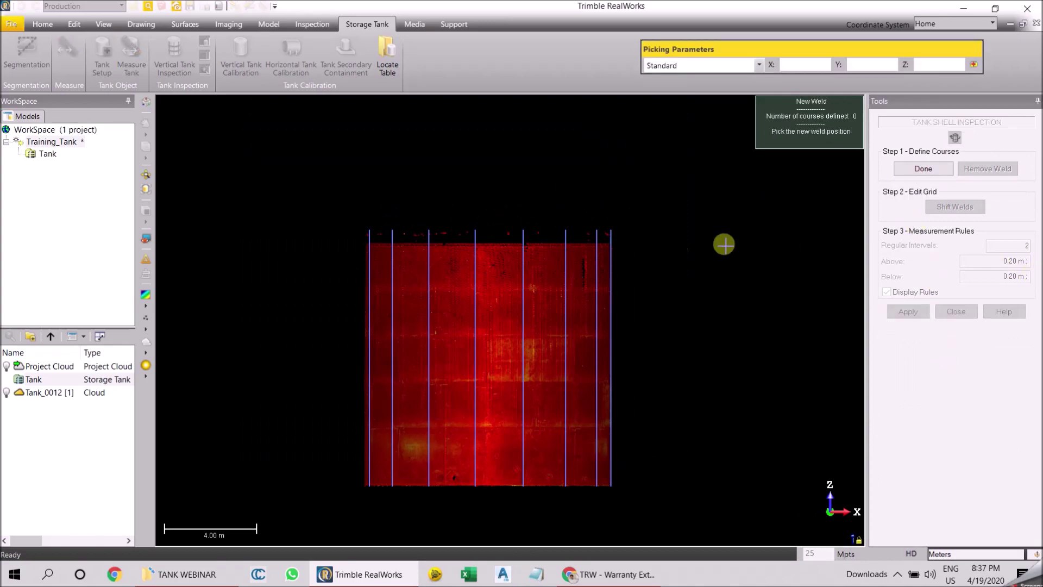
pyautogui.scroll(5, 464, 299)
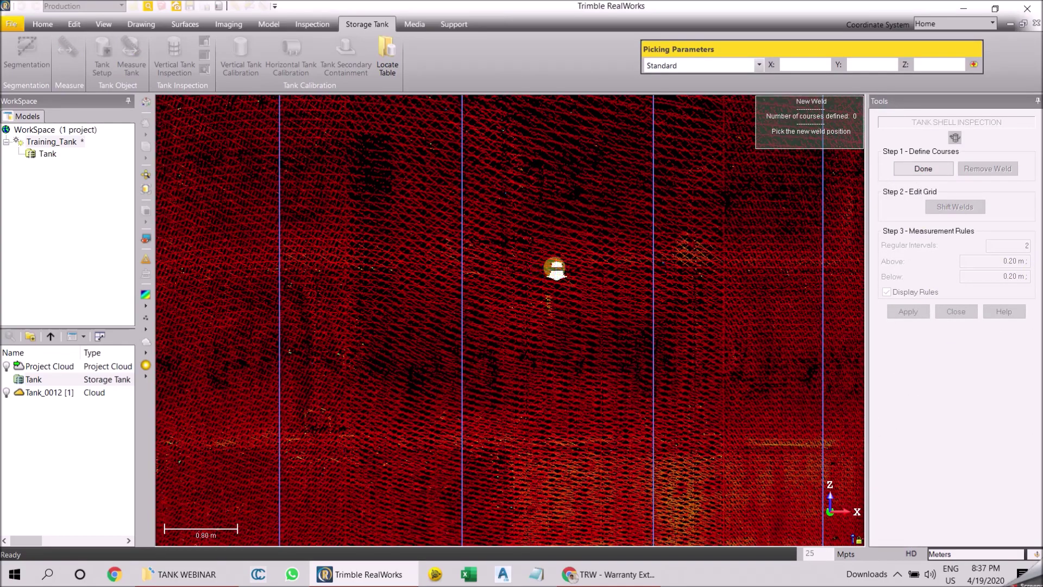
pyautogui.scroll(-4, 552, 265)
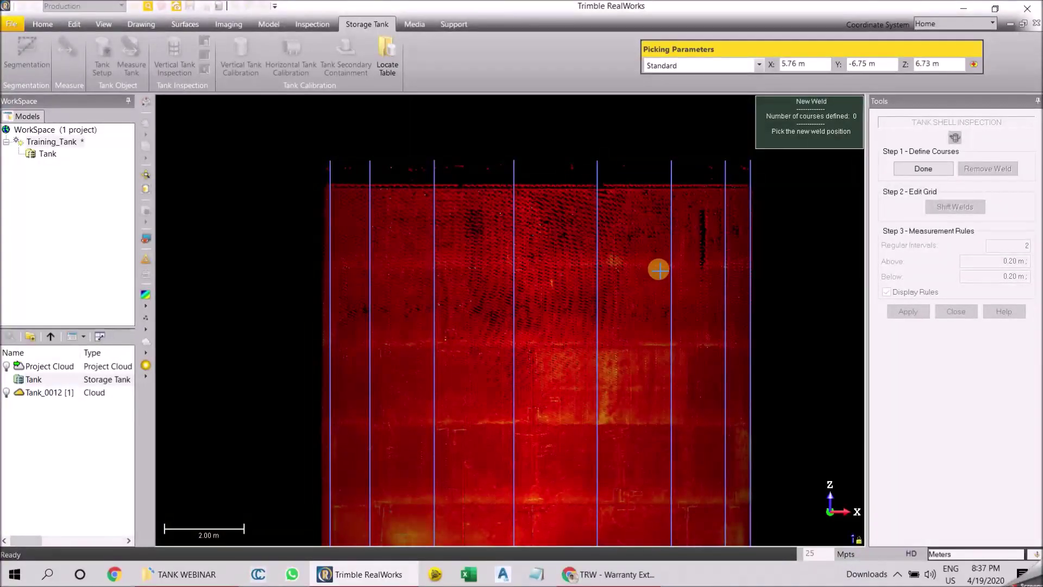
pyautogui.scroll(2, 659, 269)
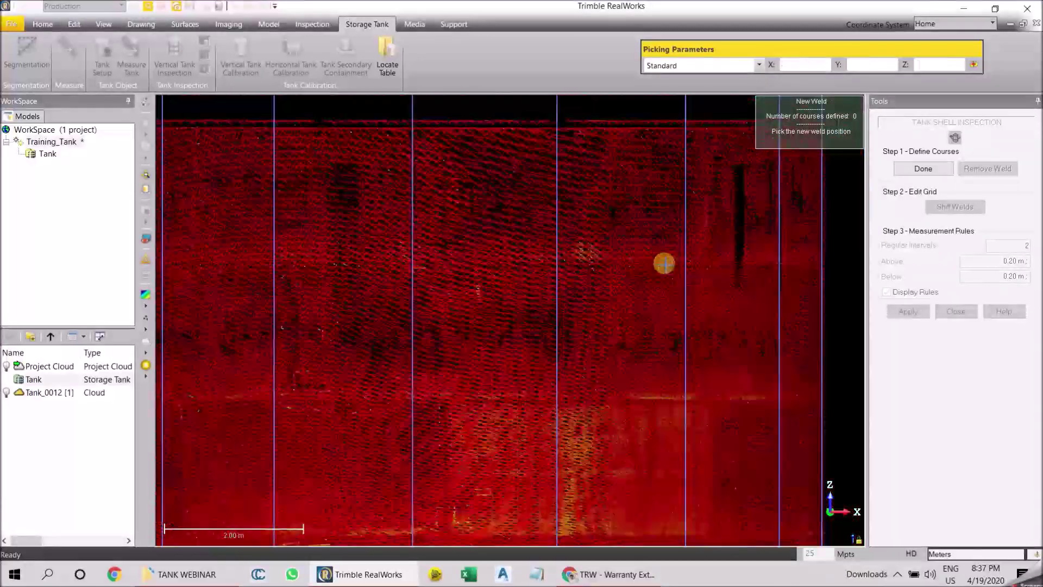
pyautogui.click(655, 264)
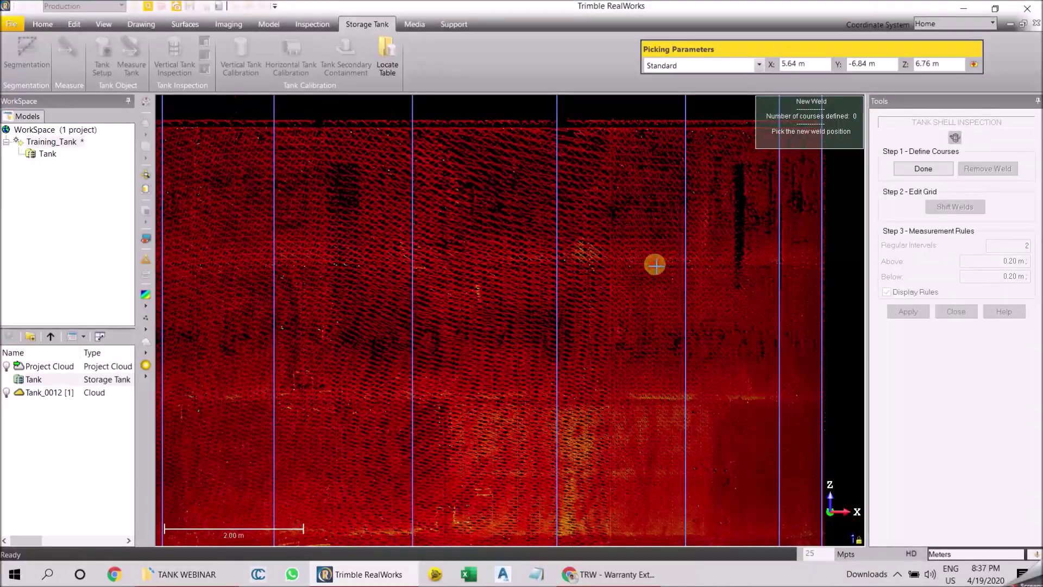
pyautogui.click(629, 396)
pyautogui.scroll(-2, 629, 398)
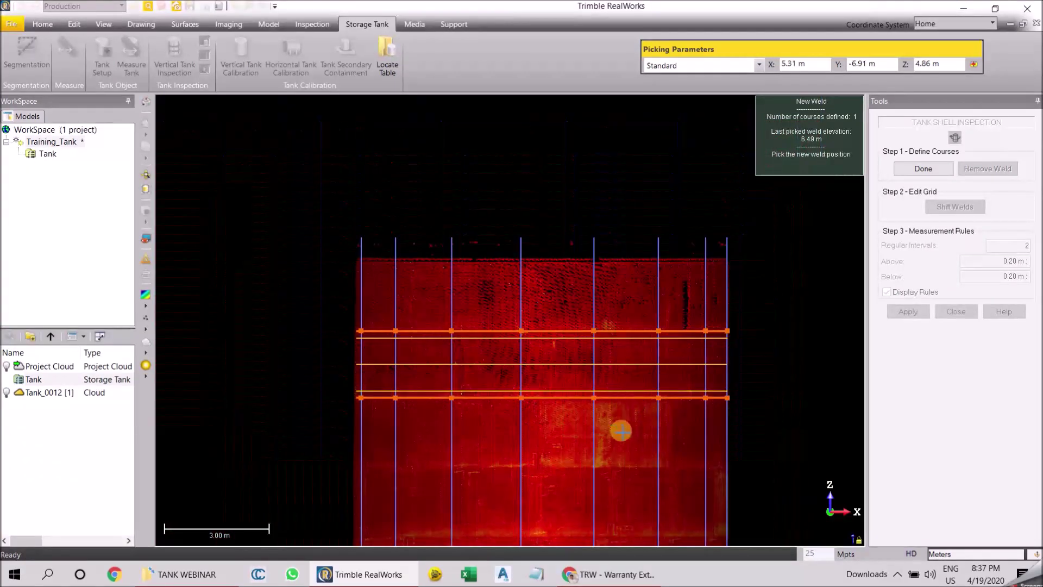
pyautogui.click(636, 468)
pyautogui.scroll(-2, 637, 468)
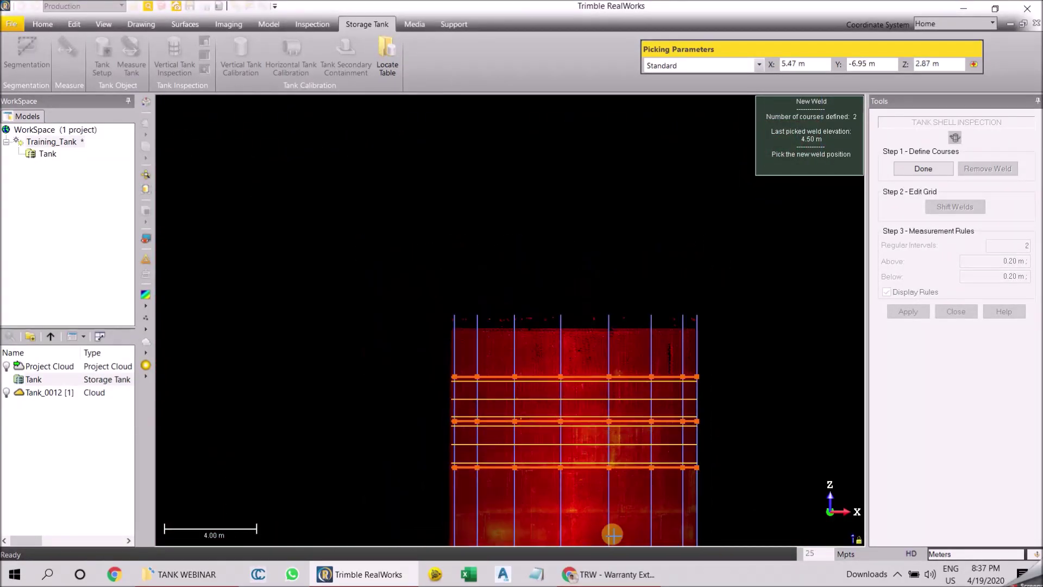
pyautogui.click(629, 513)
pyautogui.moveTo(634, 468); pyautogui.dragTo(615, 269, button='middle')
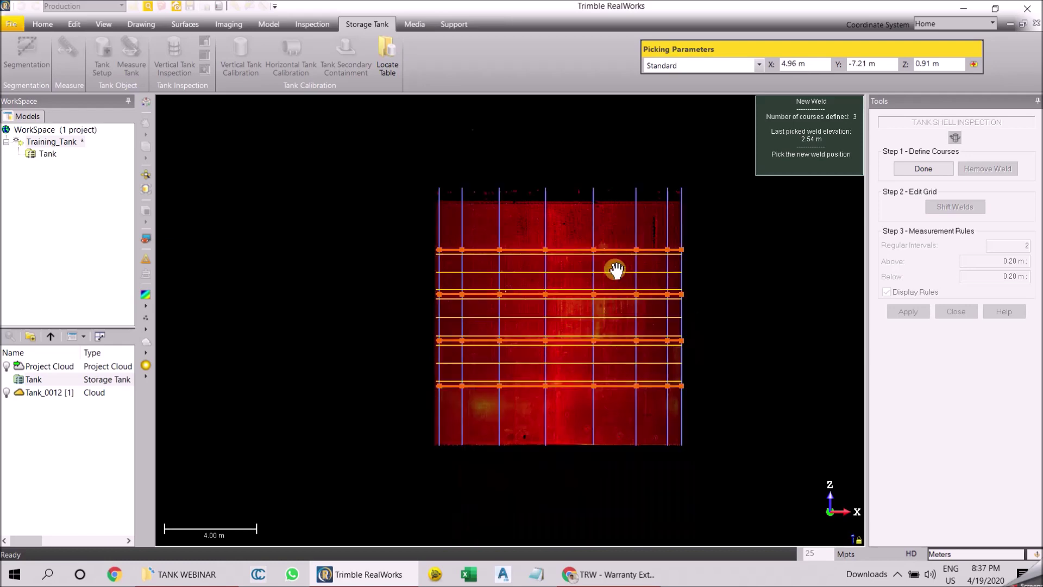
pyautogui.scroll(5, 613, 295)
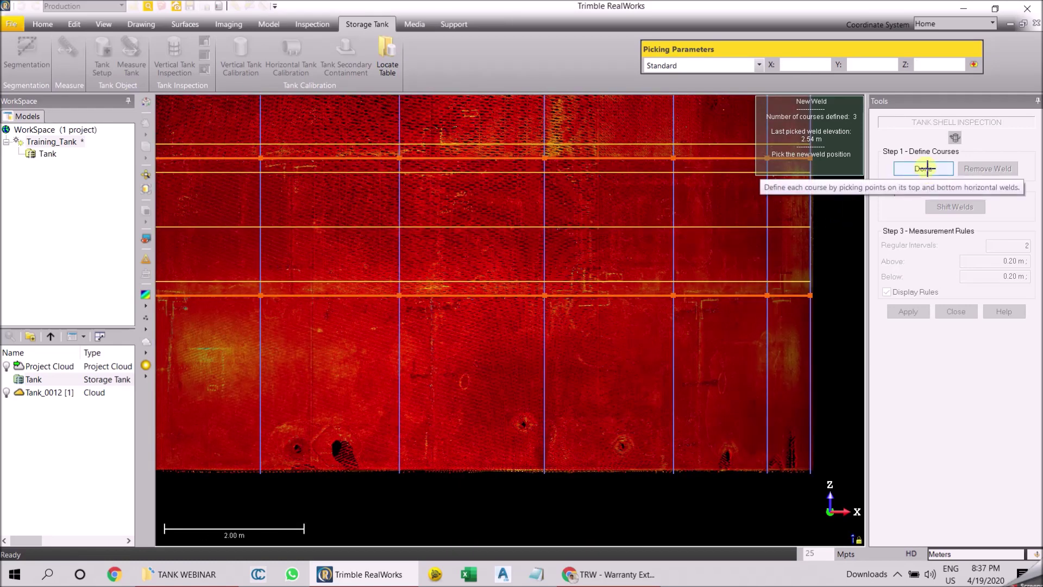
pyautogui.rightClick(840, 268)
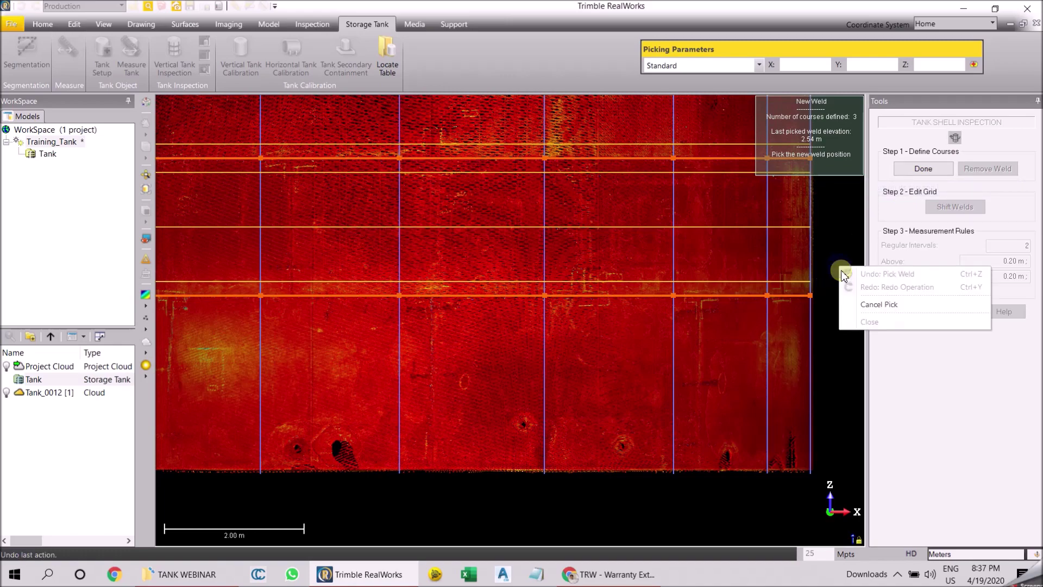
pyautogui.click(864, 306)
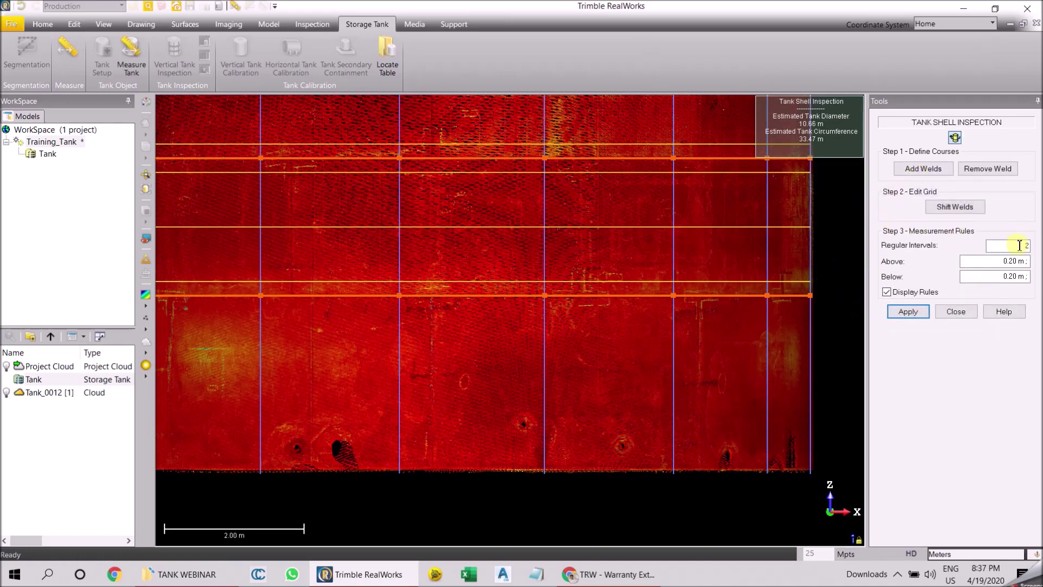
# Step: Apply measurement rules of 0.30 m above and below each weld with 2 intervals
pyautogui.moveTo(1018, 247); pyautogui.dragTo(1036, 252)
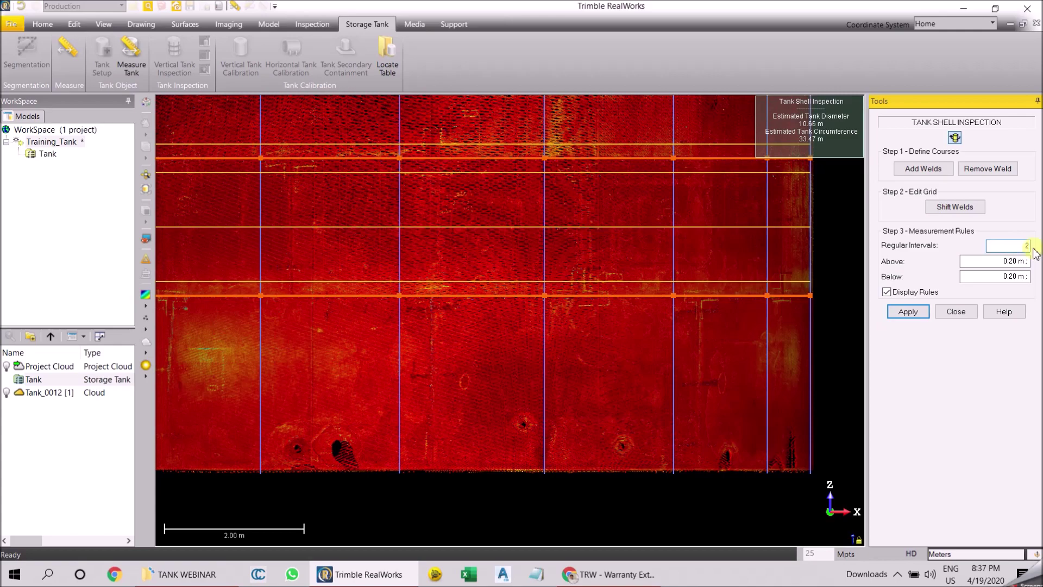
pyautogui.press('Tab')
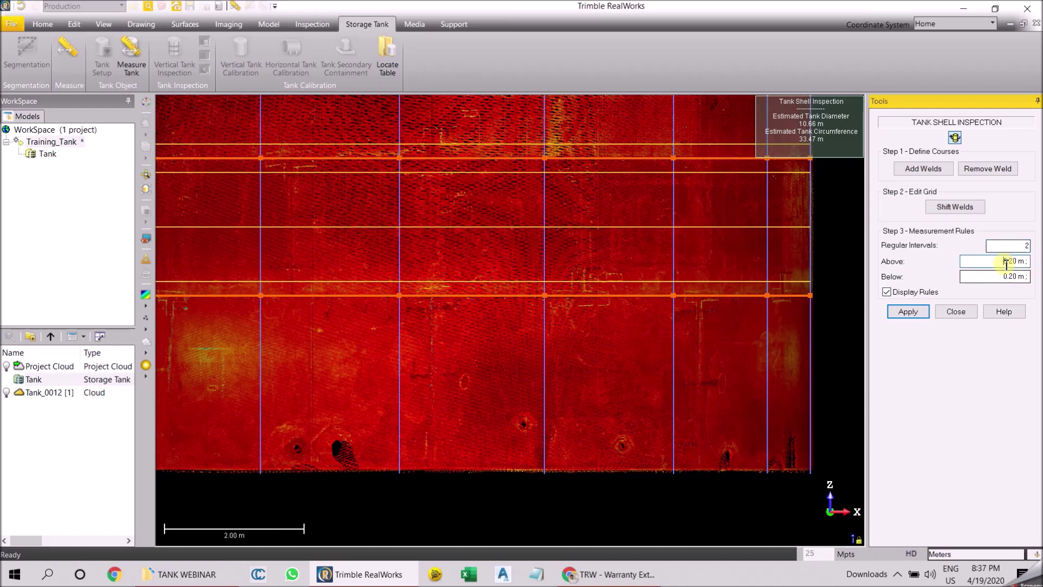
pyautogui.write('.3')
pyautogui.press('Tab')
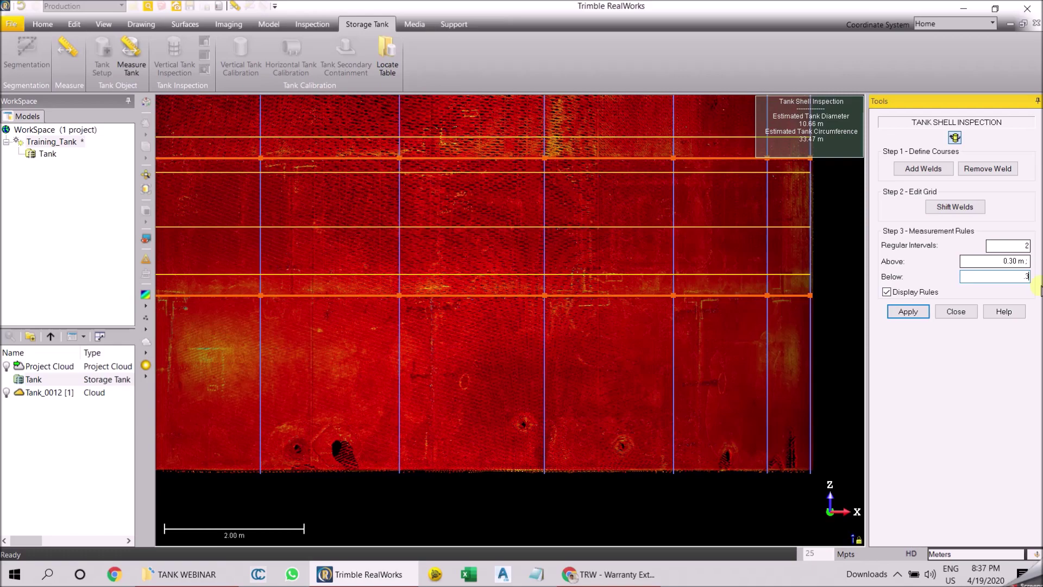
pyautogui.press('Tab')
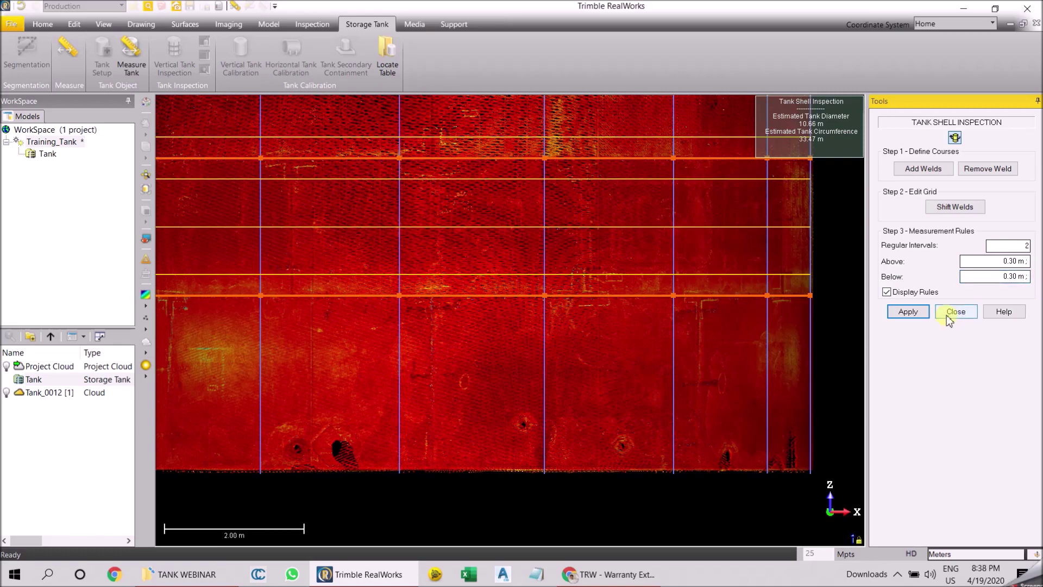
pyautogui.click(906, 313)
pyautogui.scroll(3, 549, 172)
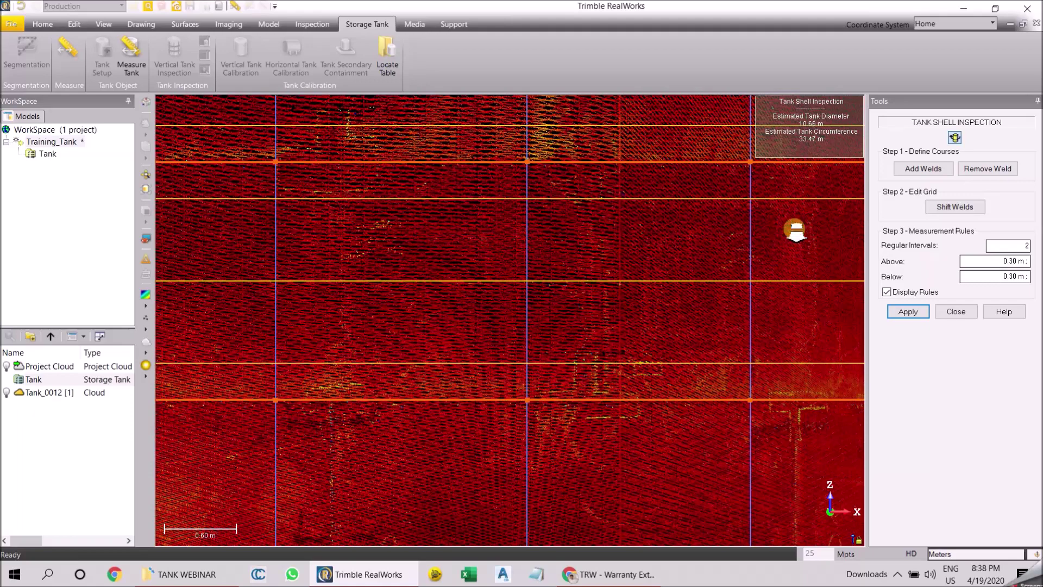
pyautogui.scroll(-5, 795, 230)
pyautogui.click(908, 311)
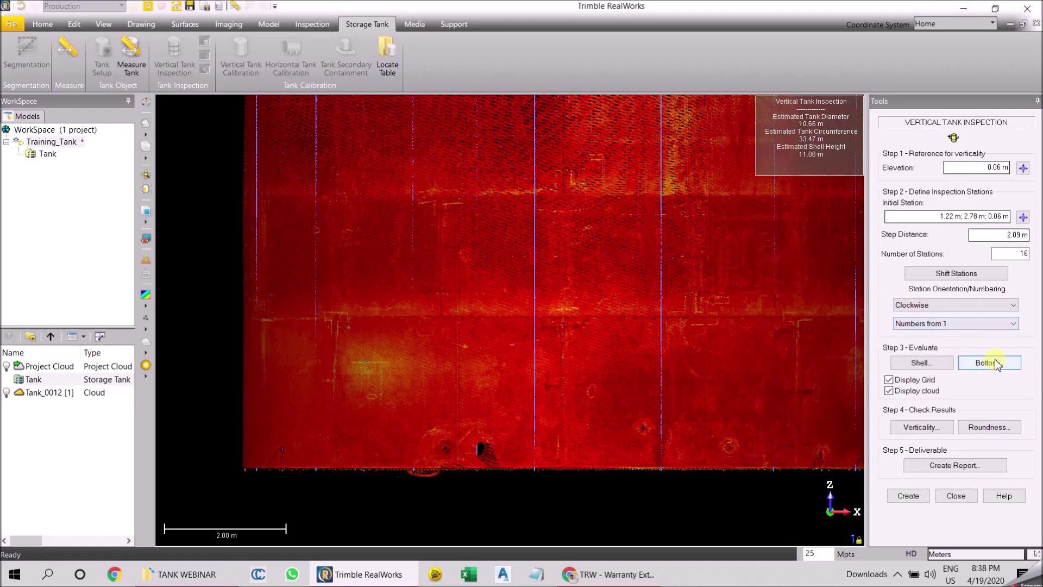
# Step: Preview and apply the bottom bulge/depression map at 0.08 m tolerance, then start the report
pyautogui.click(995, 363)
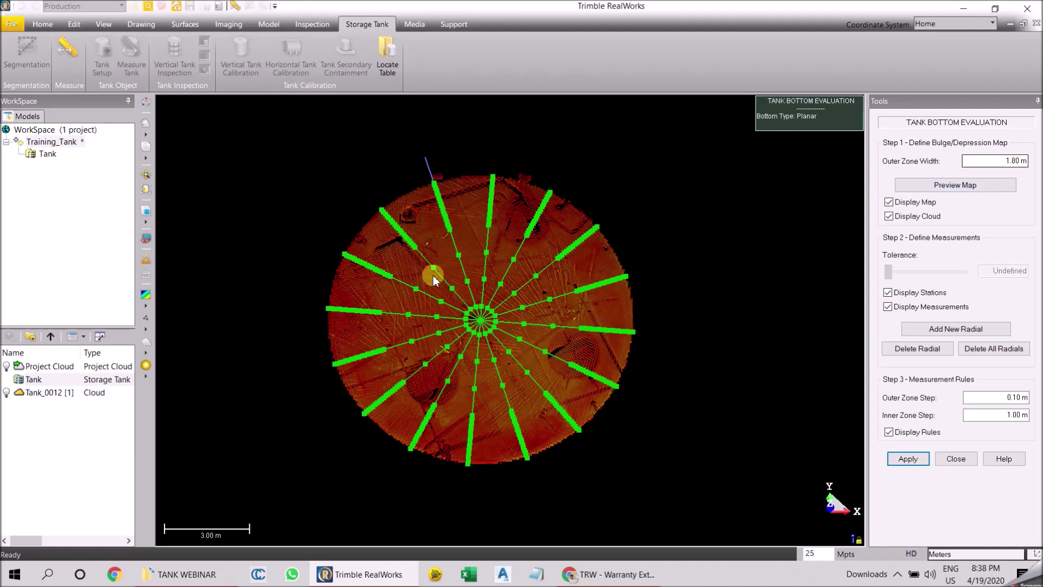
pyautogui.scroll(3, 409, 309)
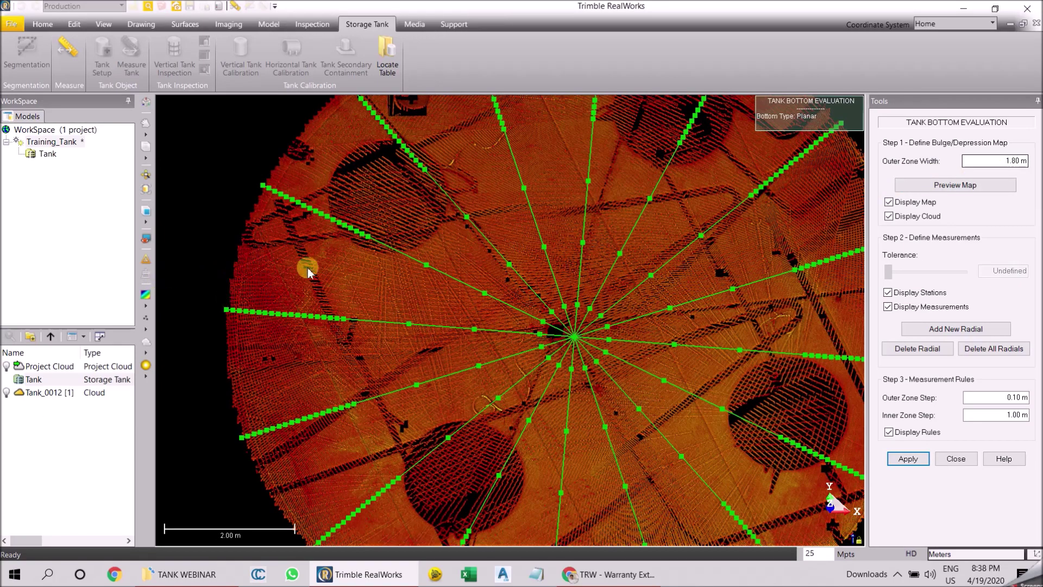
pyautogui.click(955, 184)
pyautogui.click(941, 183)
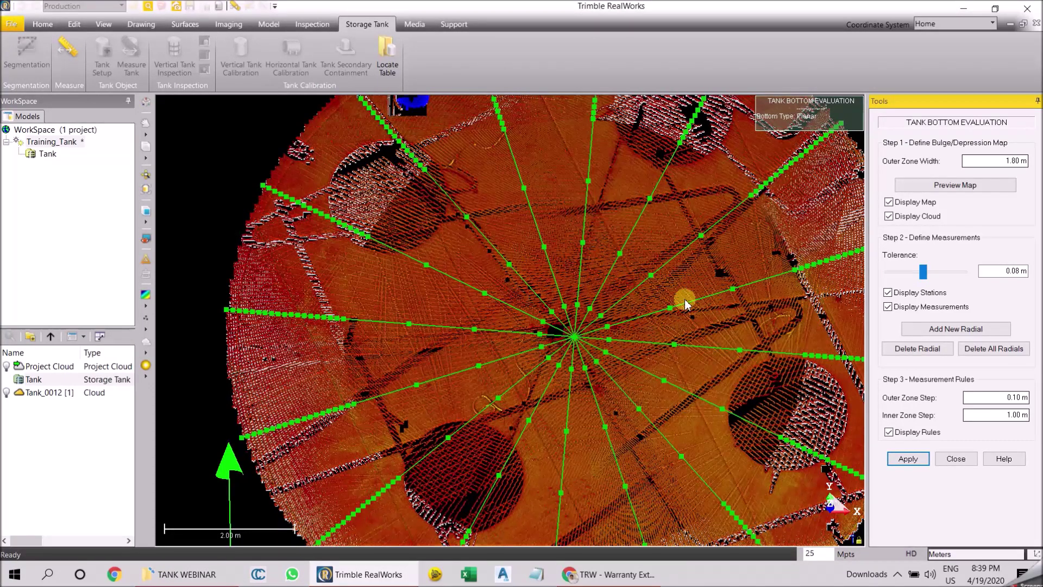
pyautogui.click(908, 459)
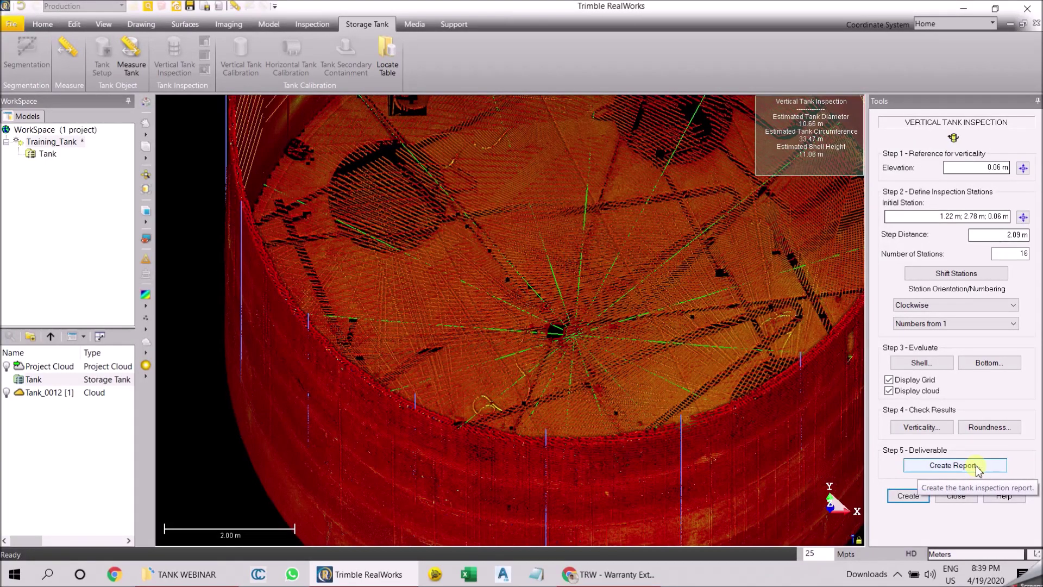
pyautogui.click(976, 466)
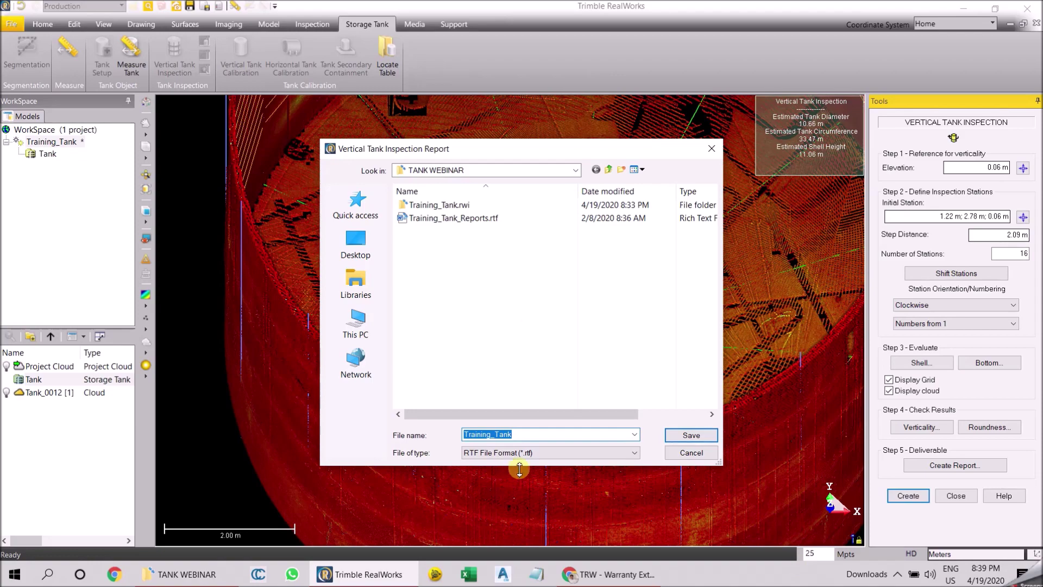
# Step: Append _112020 to the report file name and save it as Training_Tank_112020
pyautogui.click(556, 433)
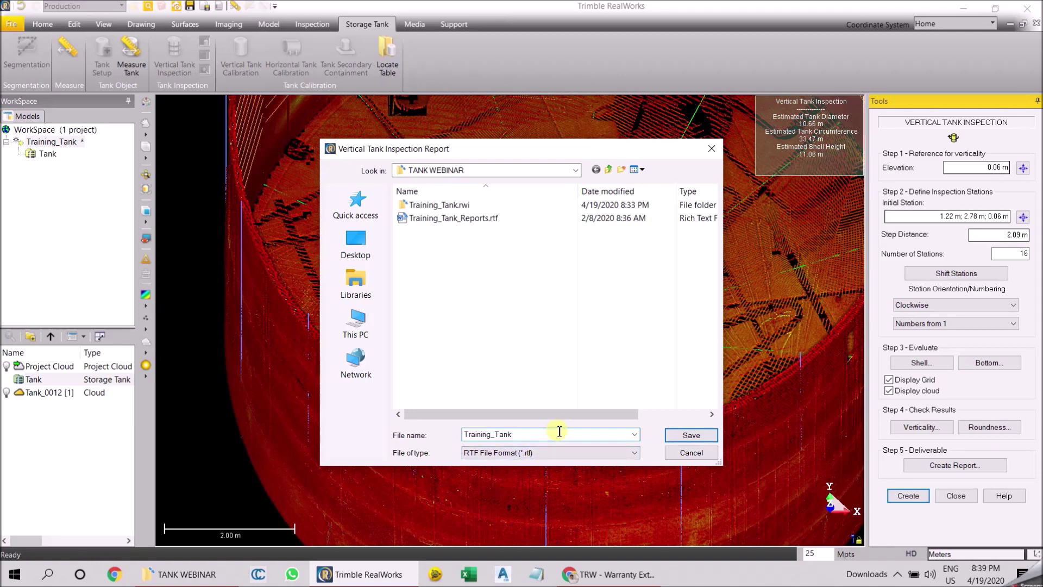
pyautogui.write('_')
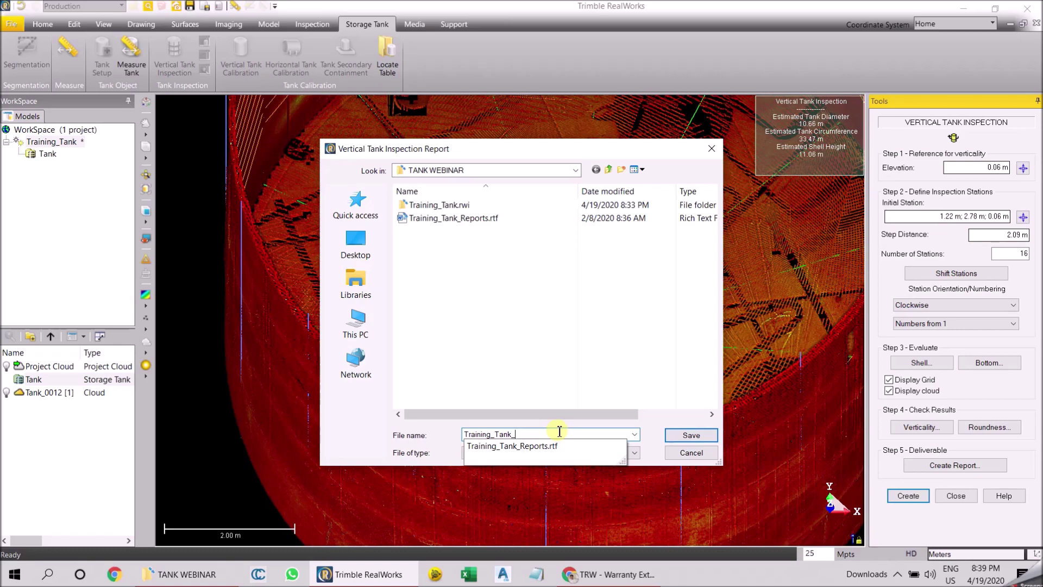
pyautogui.write('112020')
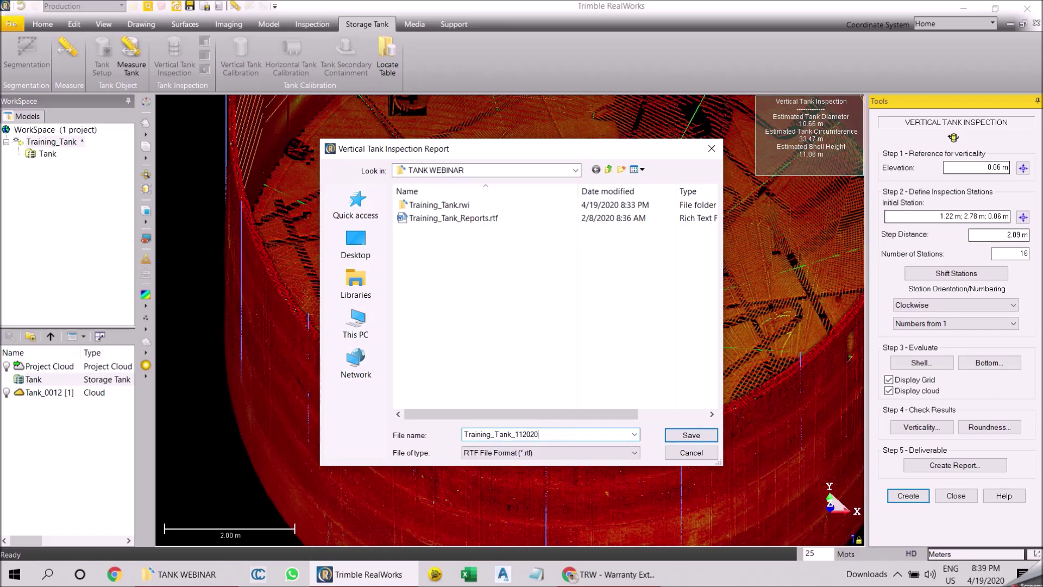
pyautogui.click(692, 435)
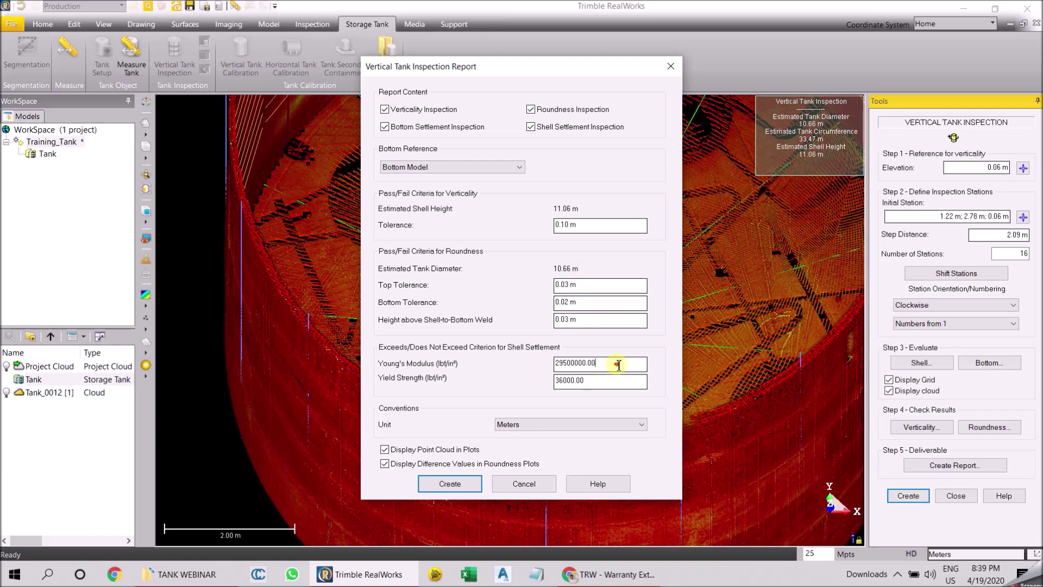
# Step: Check Young's Modulus 29500000.00 and Yield Strength 36000.00, then create the Training_Tank_112020 inspection report
pyautogui.moveTo(618, 364); pyautogui.dragTo(553, 367)
pyautogui.doubleClick(606, 382)
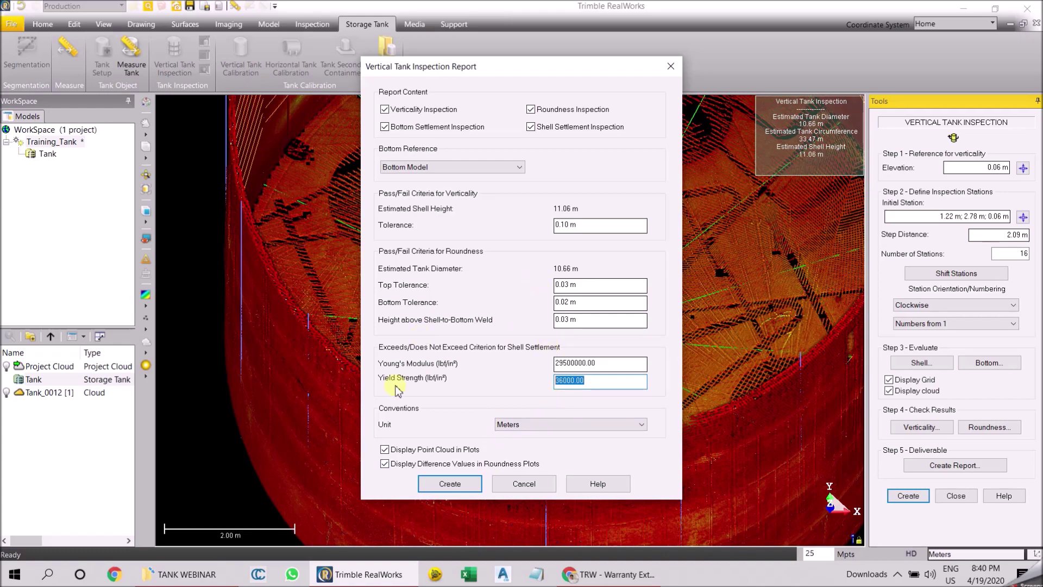
pyautogui.click(624, 364)
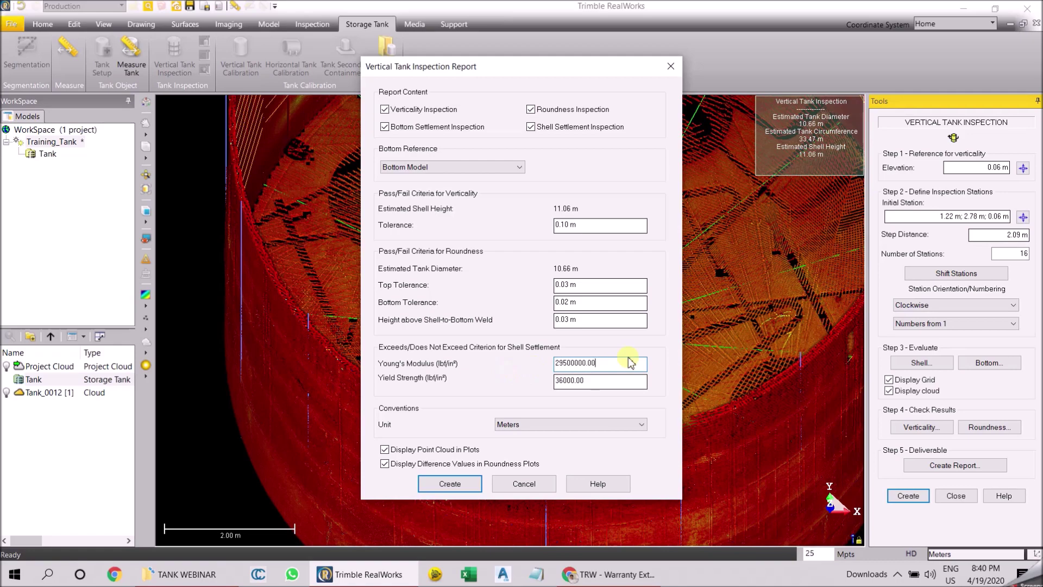
pyautogui.click(443, 484)
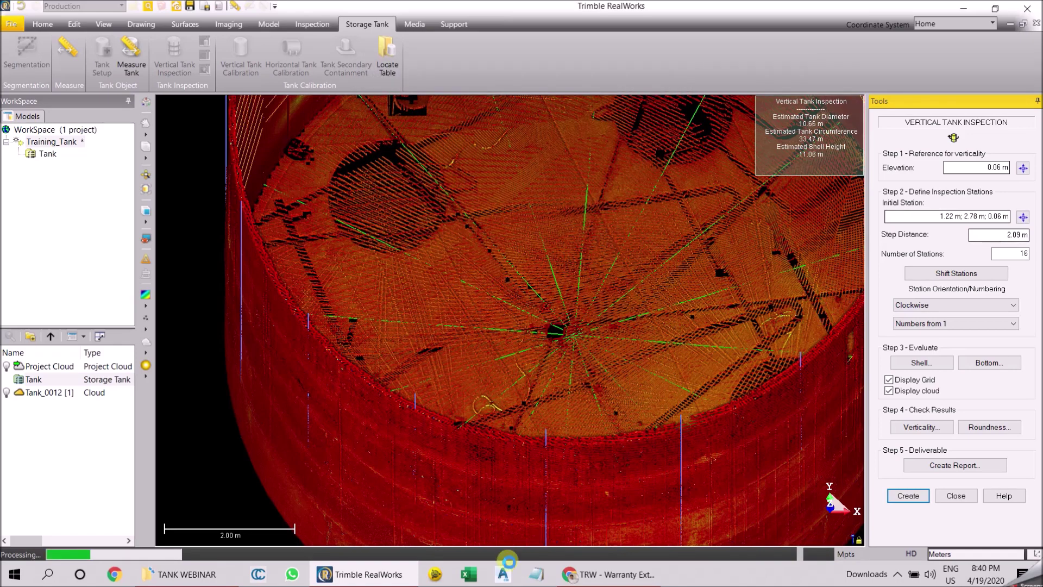
pyautogui.moveTo(213, 579)
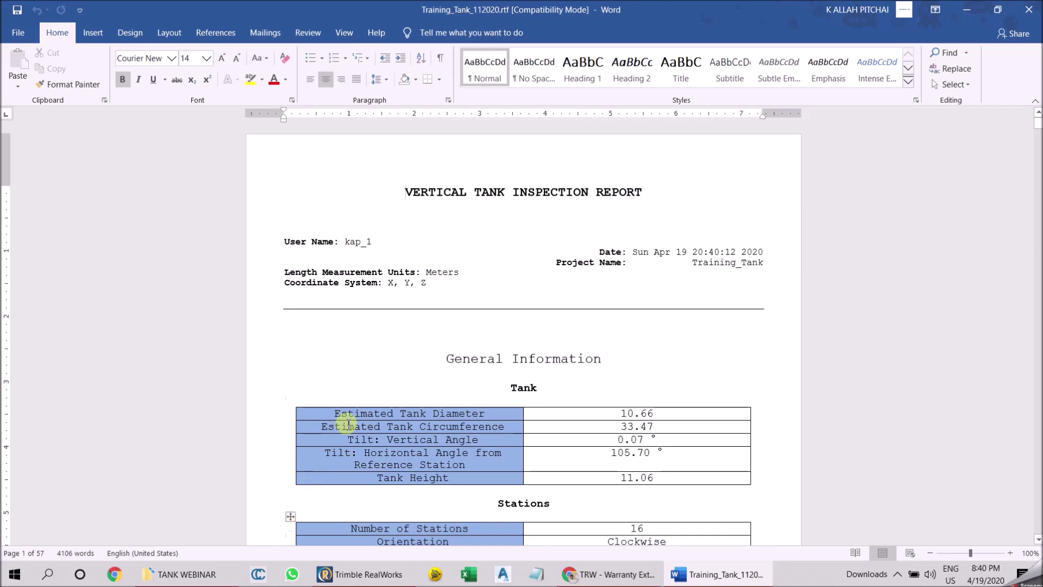
# Step: Scroll through the Word report's station verticality charts
pyautogui.scroll(-8, 435, 329)
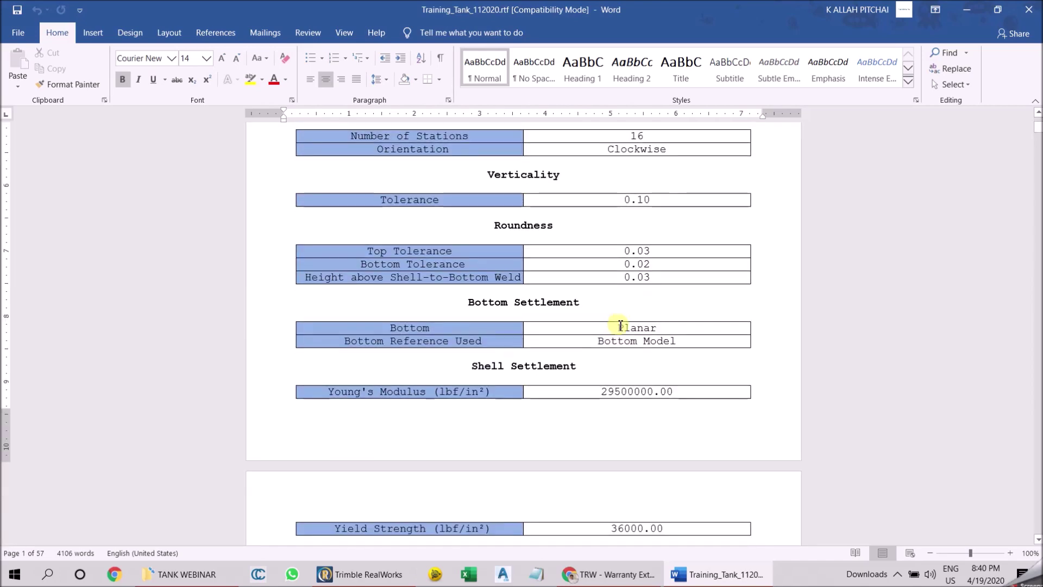
pyautogui.scroll(-7, 620, 326)
pyautogui.scroll(8, 622, 326)
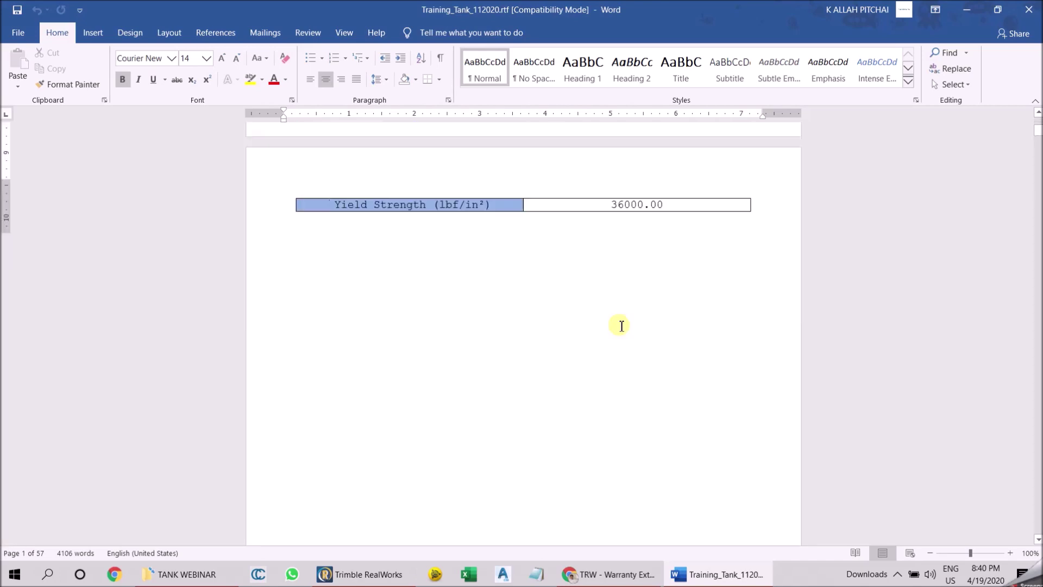
pyautogui.scroll(3, 621, 326)
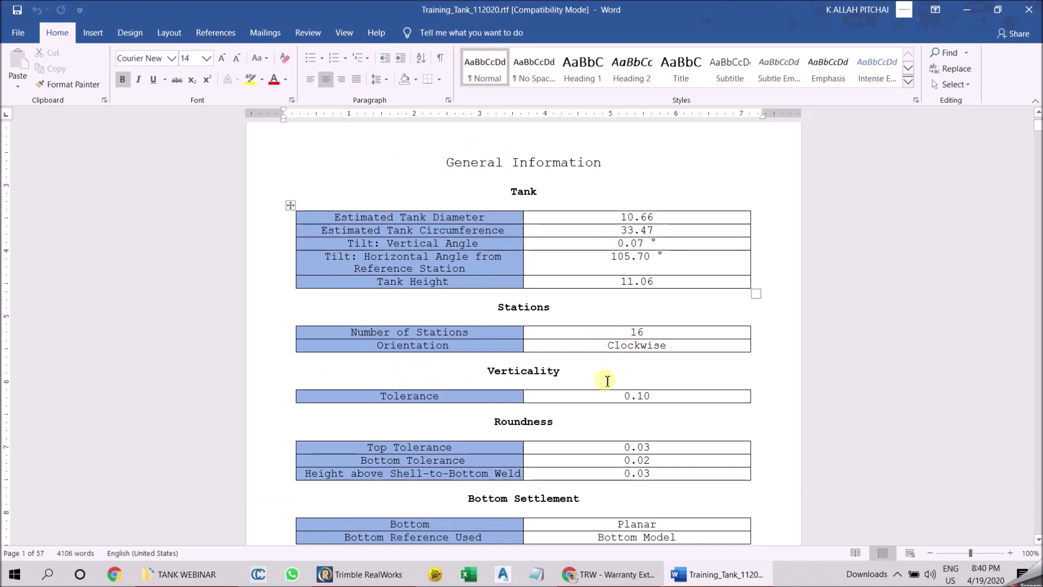
pyautogui.scroll(-1, 620, 370)
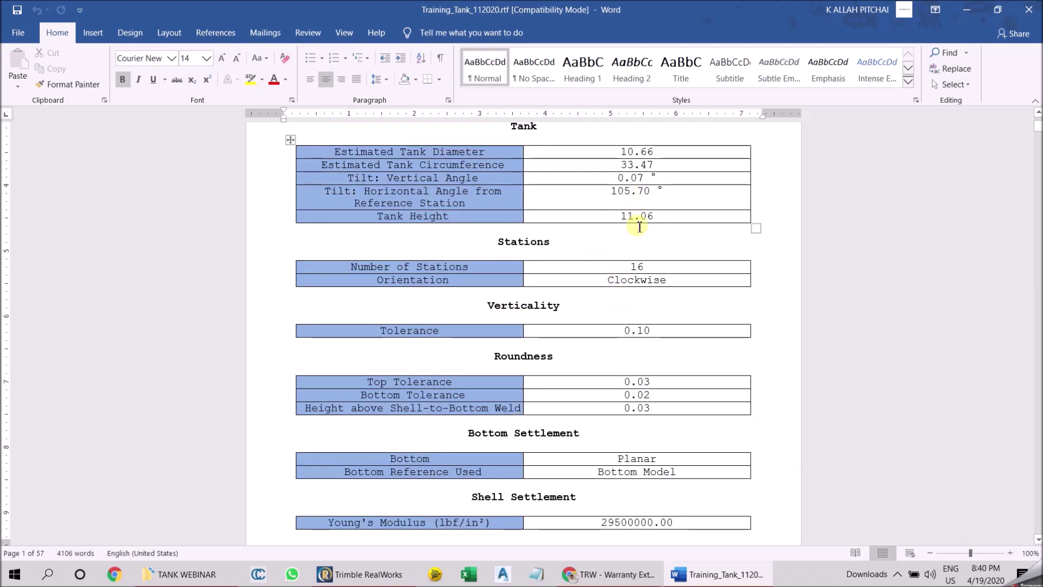
pyautogui.scroll(-10, 640, 226)
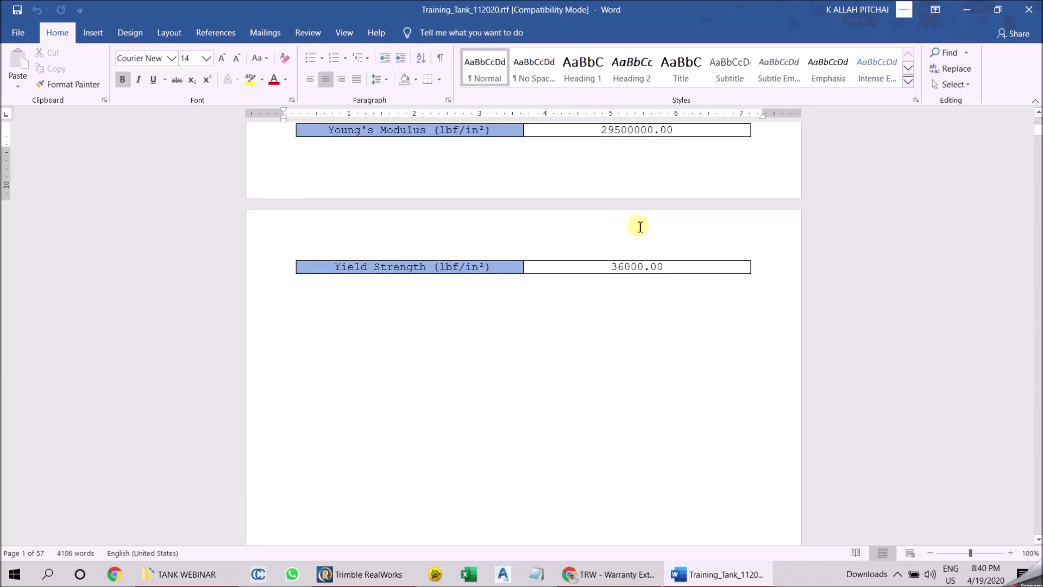
pyautogui.scroll(-4, 640, 227)
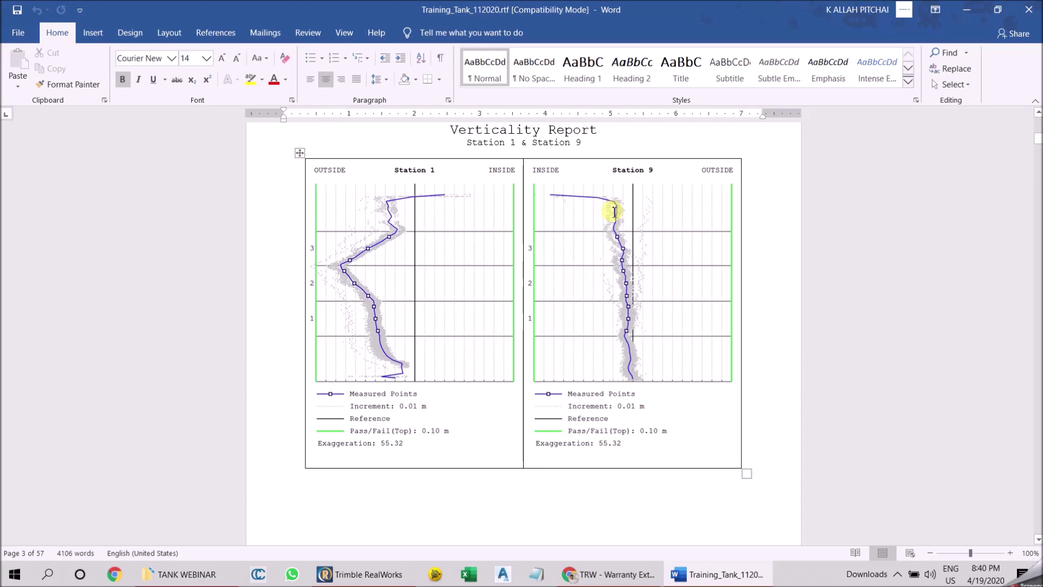
pyautogui.scroll(-10, 614, 211)
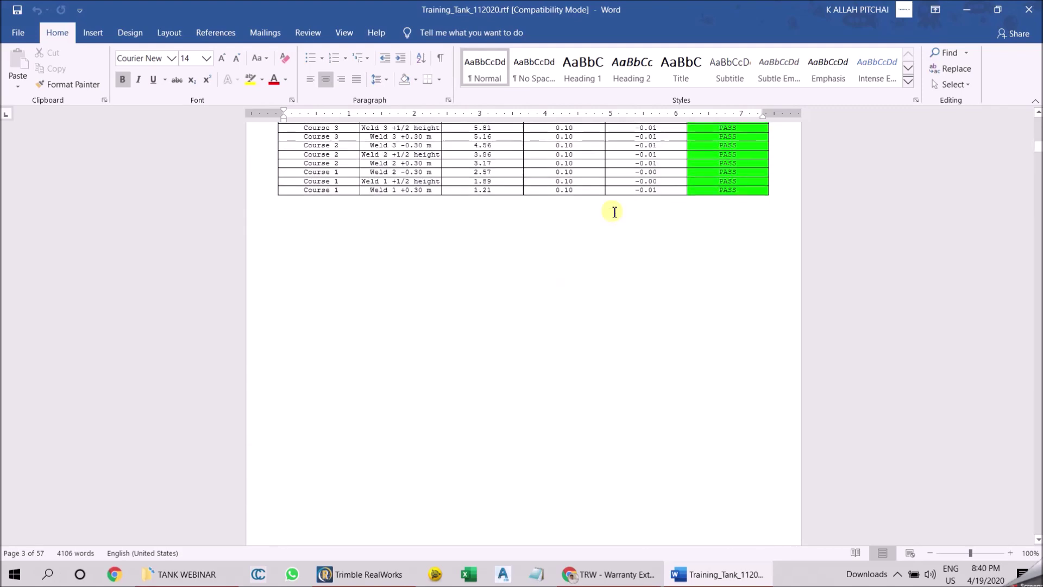
pyautogui.scroll(-10, 614, 212)
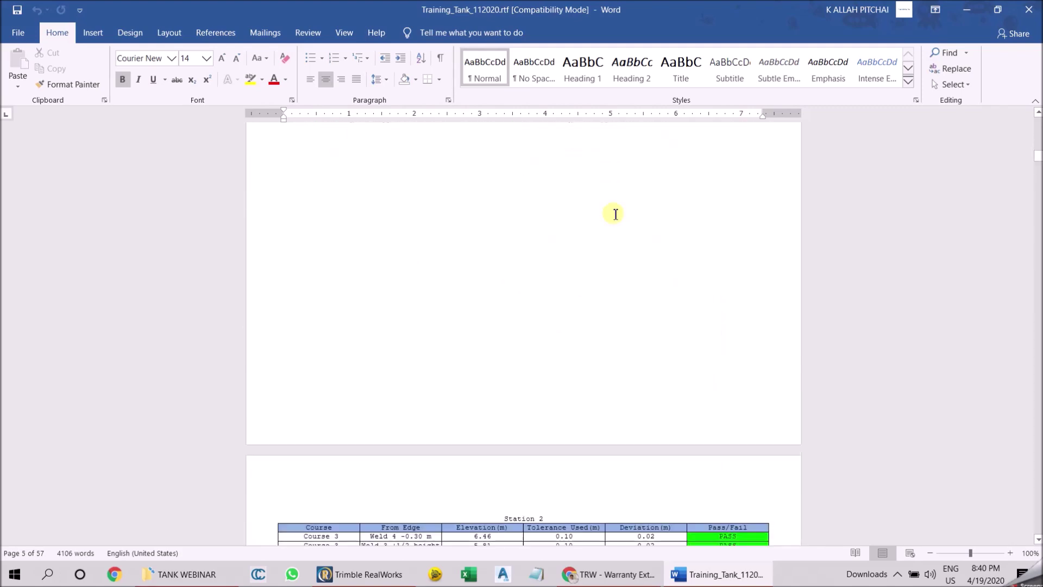
pyautogui.scroll(-12, 615, 214)
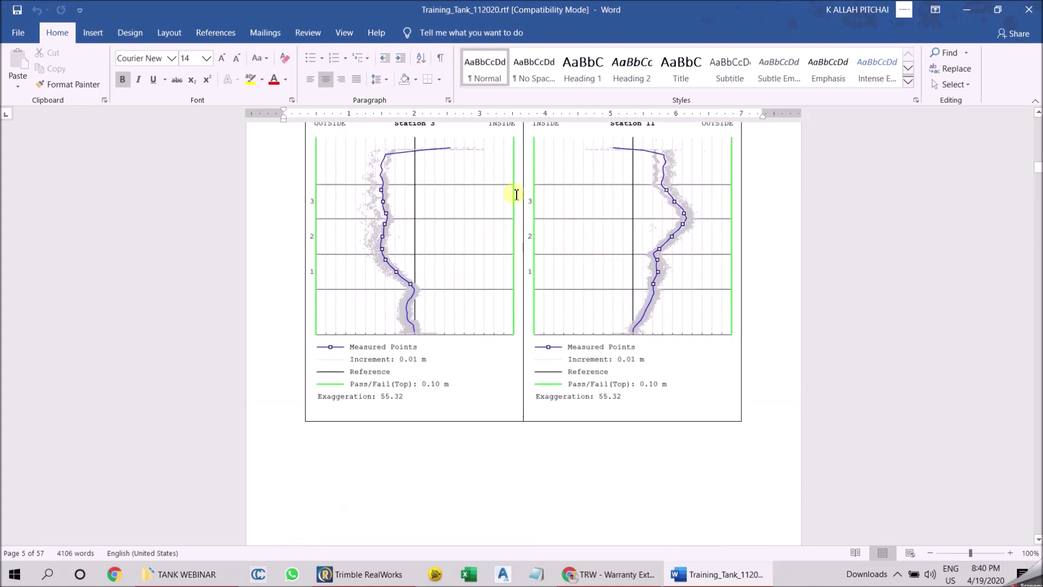
pyautogui.scroll(-12, 566, 226)
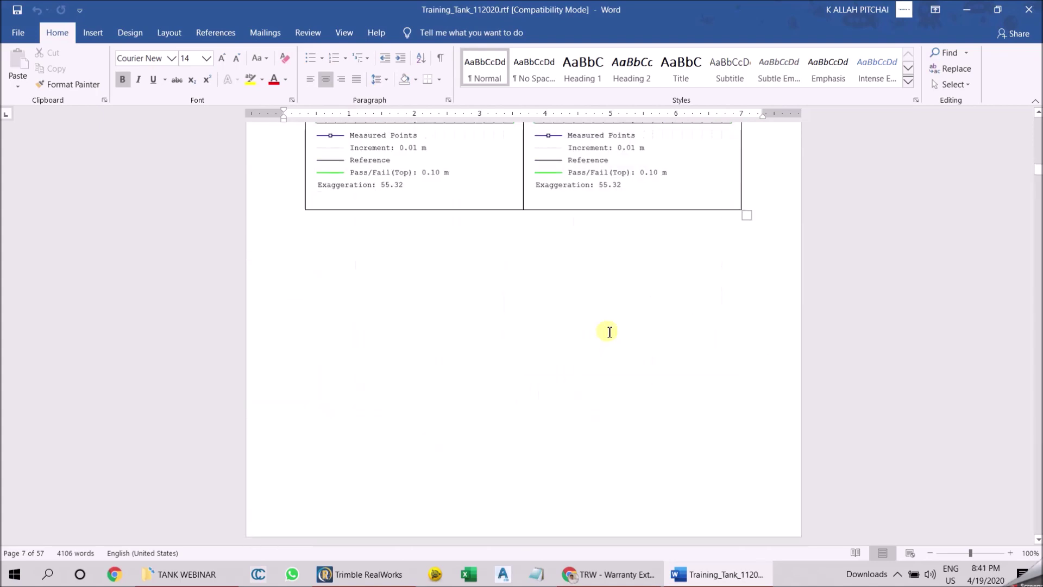
pyautogui.scroll(-12, 609, 332)
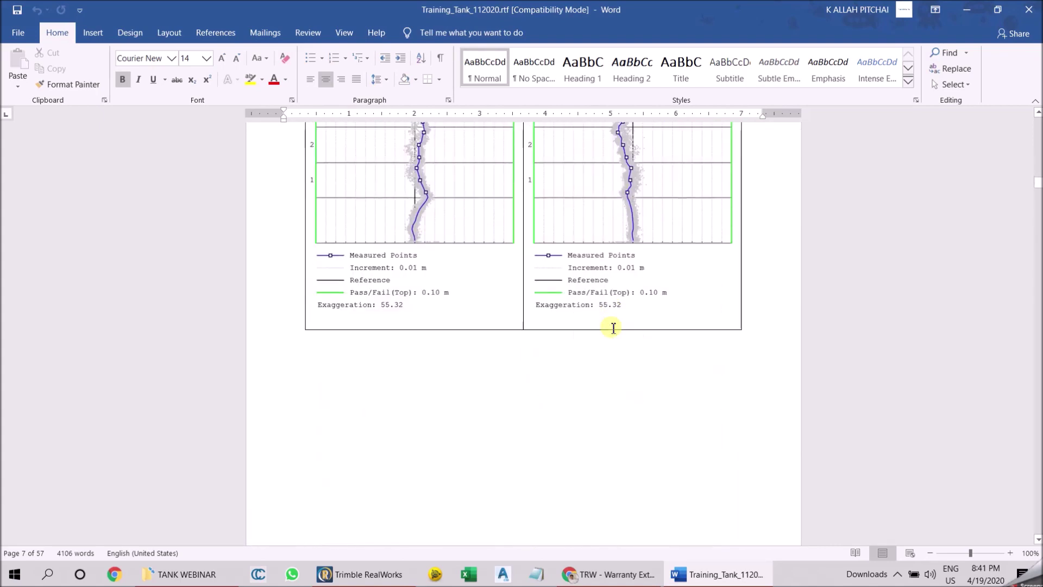
pyautogui.scroll(-12, 613, 328)
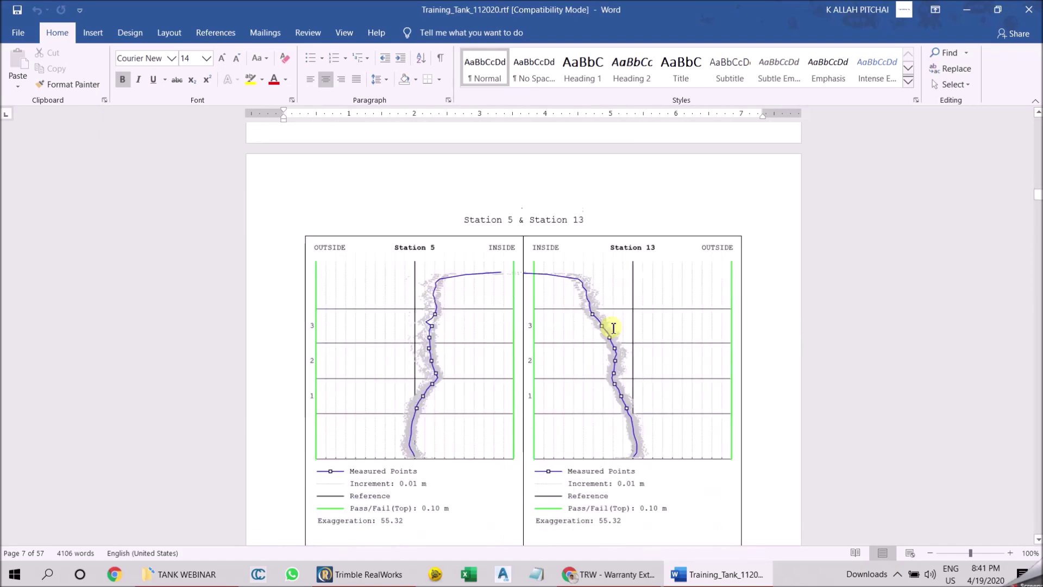
pyautogui.scroll(-12, 613, 328)
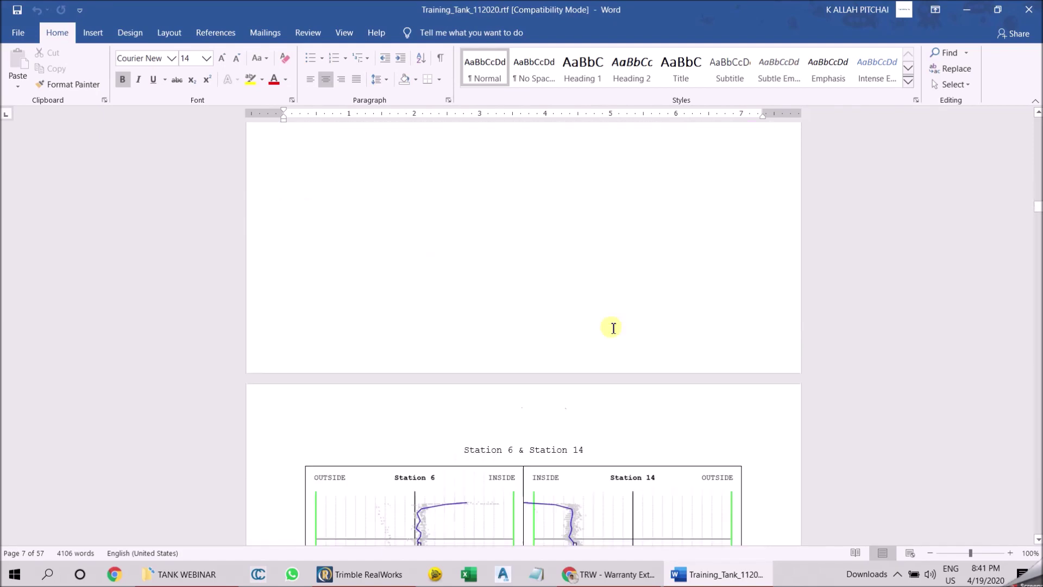
pyautogui.scroll(-12, 613, 327)
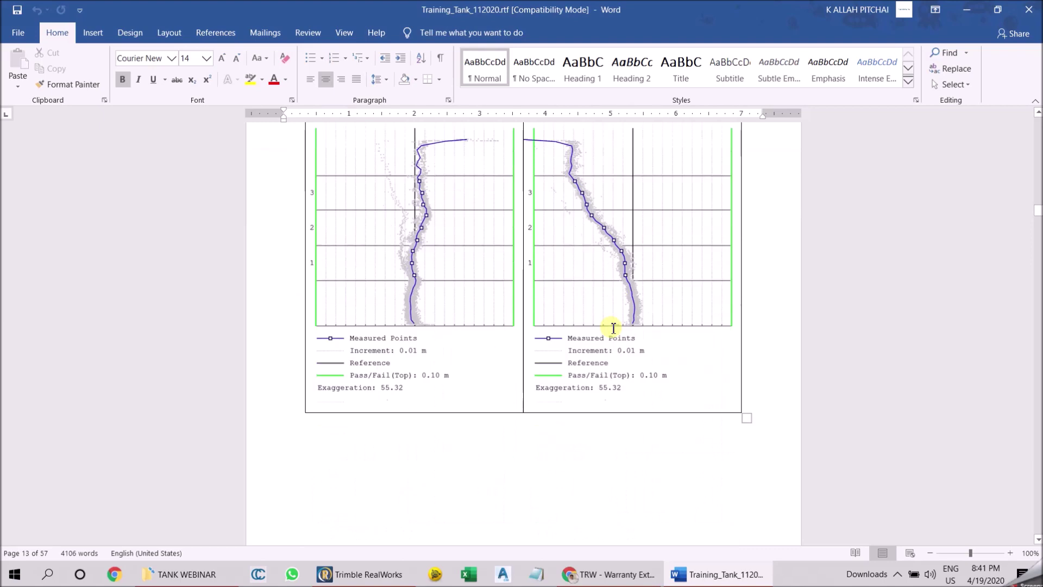
pyautogui.scroll(-12, 613, 328)
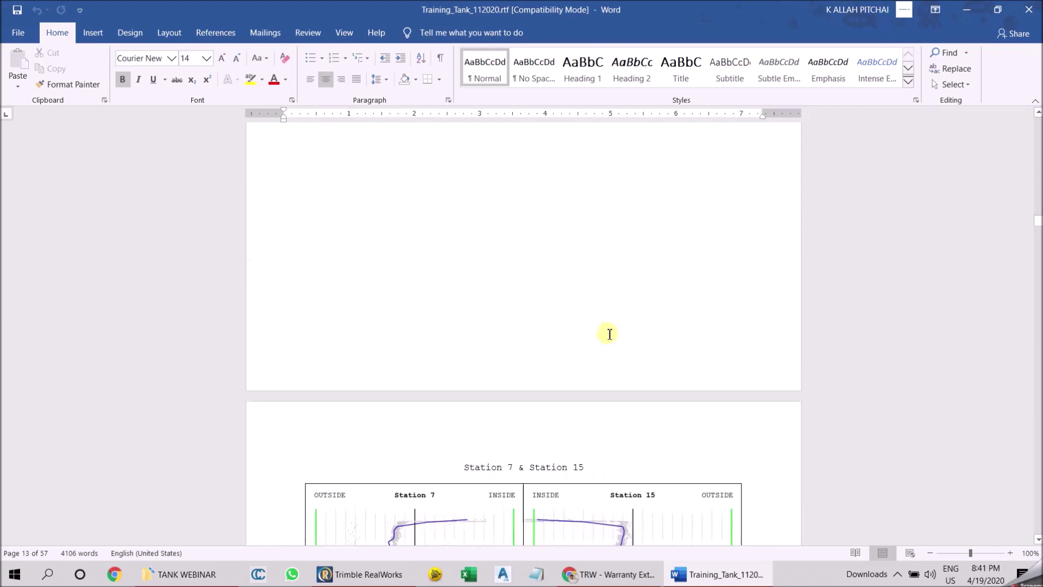
pyautogui.scroll(-12, 608, 333)
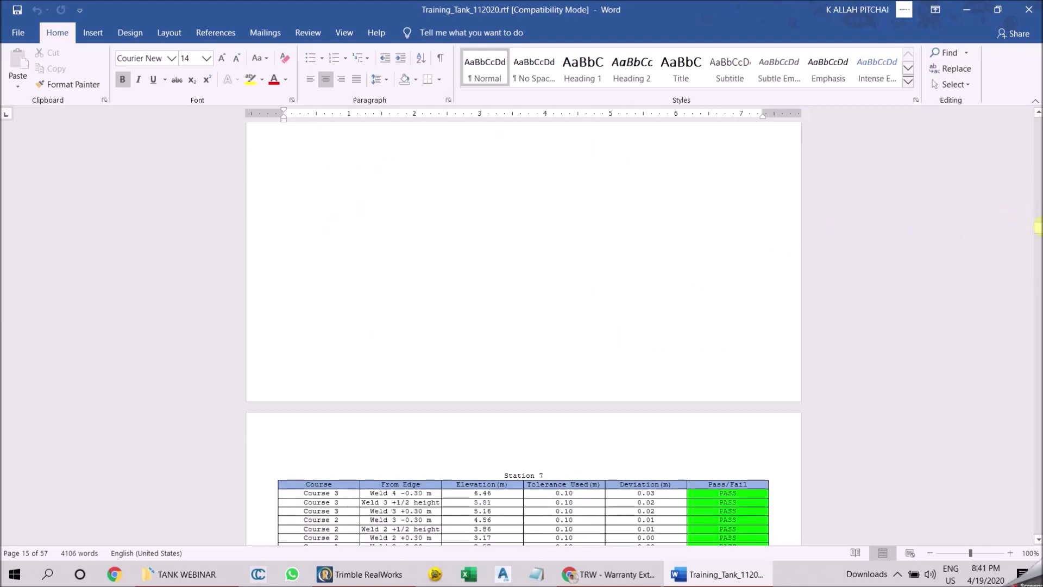
# Step: Move to the Station radius pass/fail table, where stations 1, 11 and 14 fail by 0.03 m
pyautogui.moveTo(1038, 227); pyautogui.dragTo(1038, 329)
pyautogui.scroll(1, 617, 516)
pyautogui.scroll(-7, 614, 412)
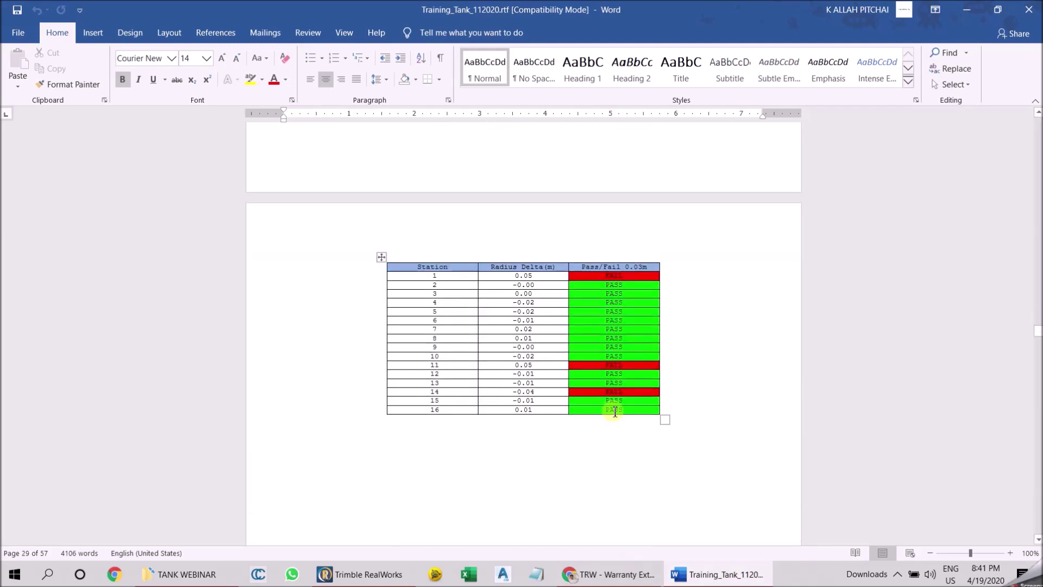
pyautogui.scroll(15, 615, 412)
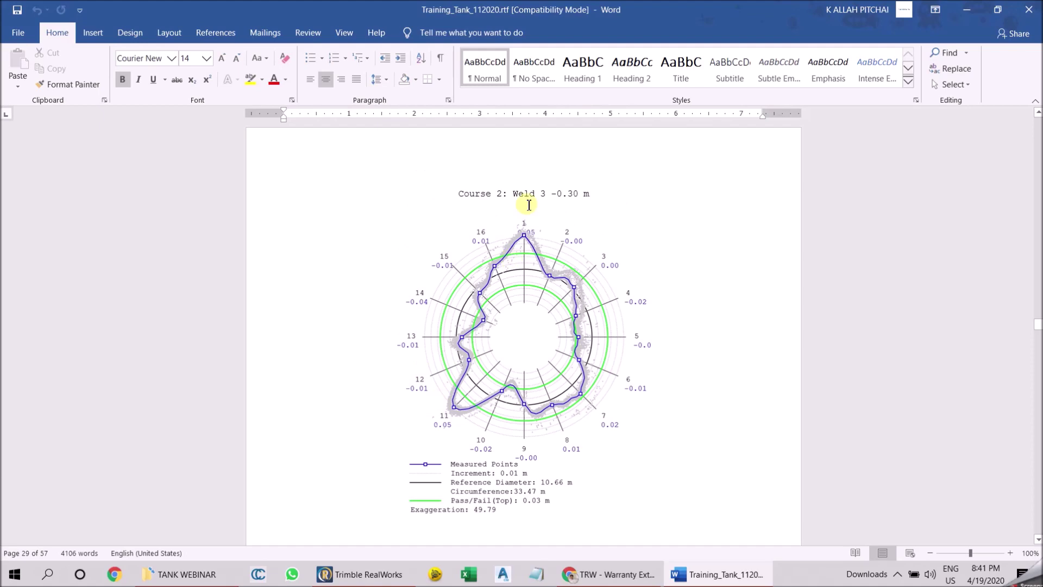
pyautogui.scroll(-20, 581, 288)
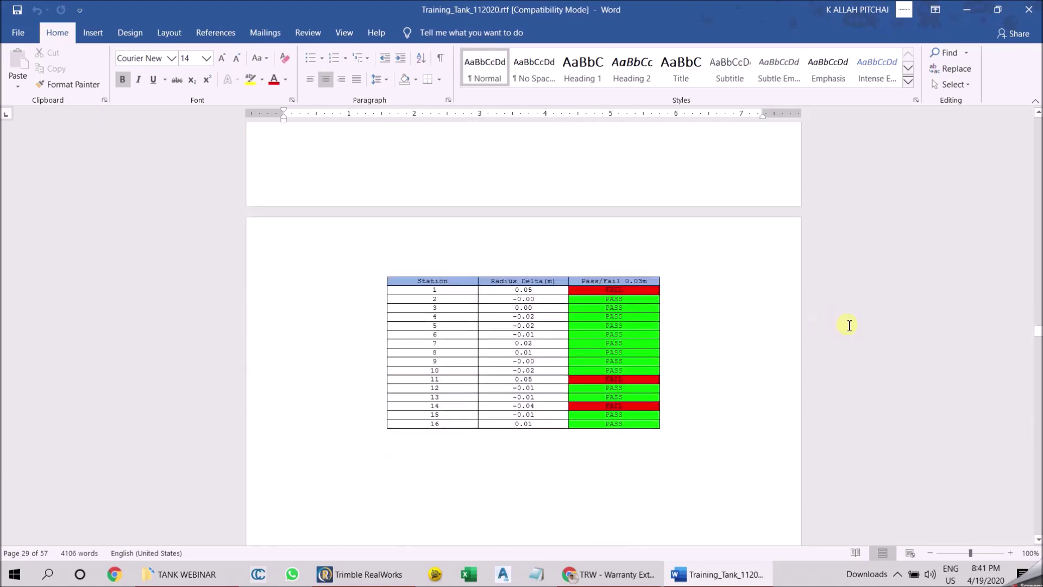
pyautogui.moveTo(1039, 341); pyautogui.dragTo(1039, 396)
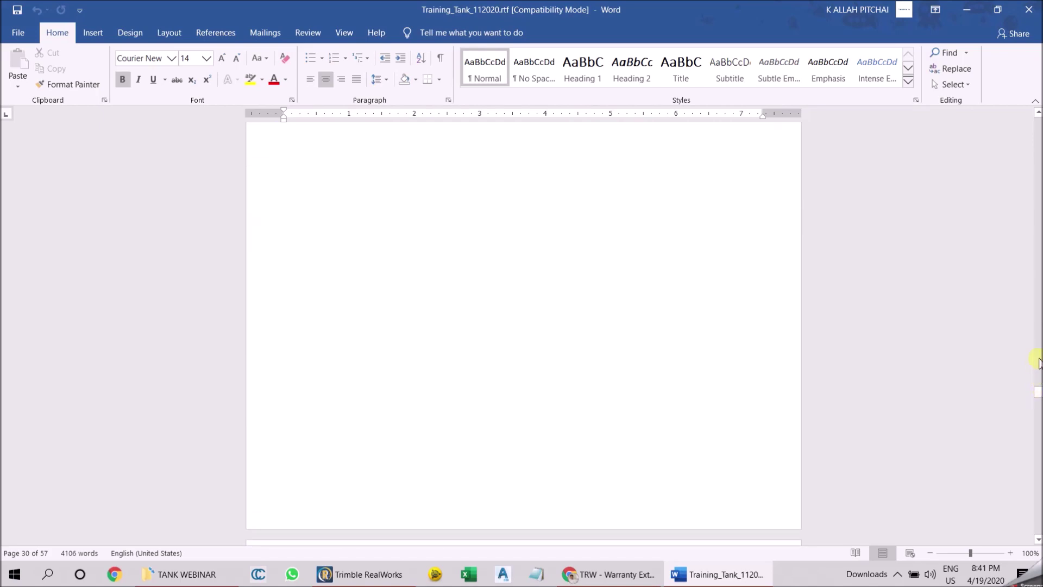
pyautogui.scroll(15, 640, 333)
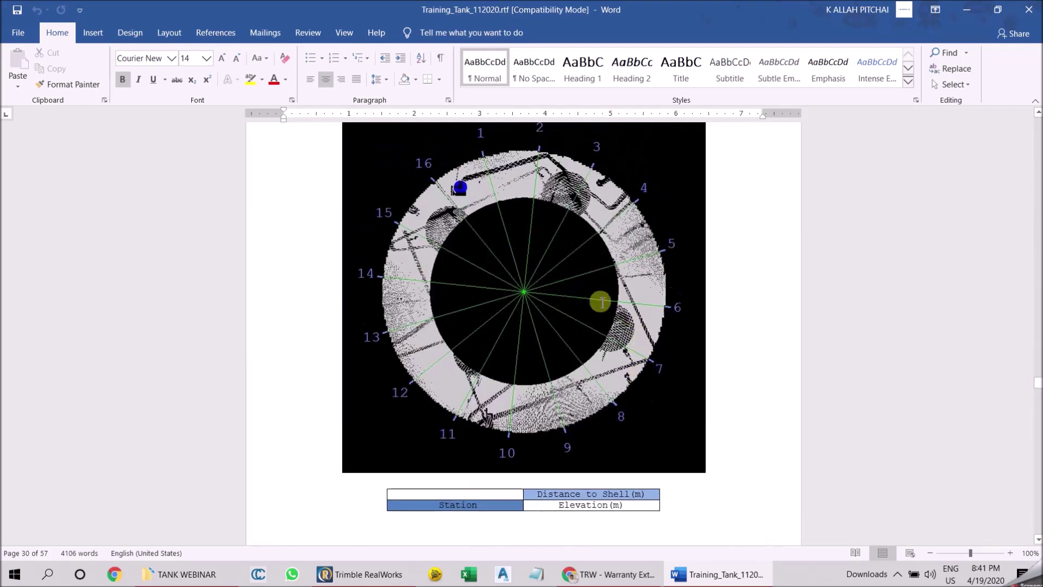
pyautogui.scroll(2, 513, 268)
pyautogui.scroll(10, 511, 278)
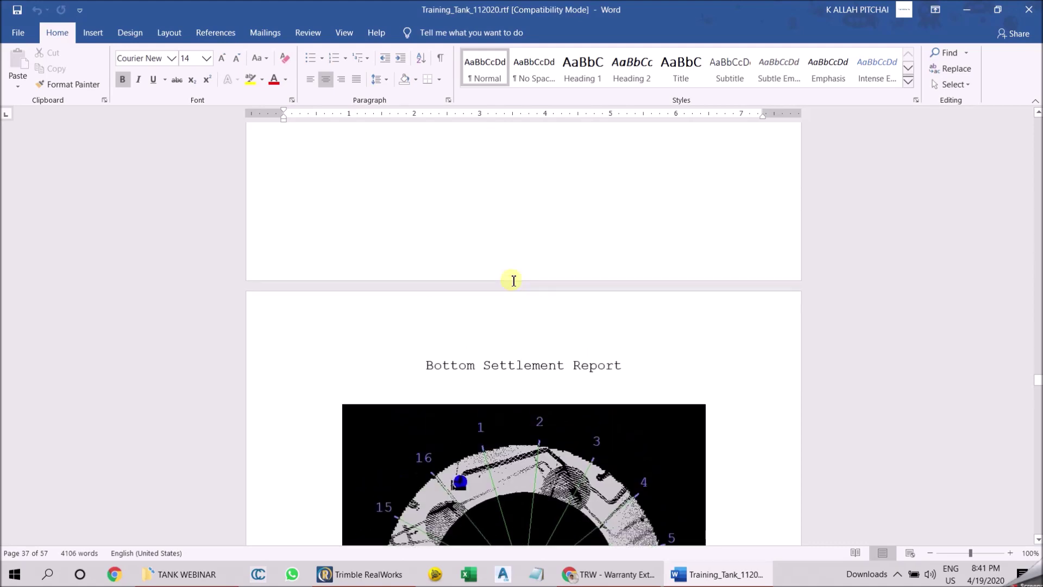
pyautogui.scroll(-5, 449, 298)
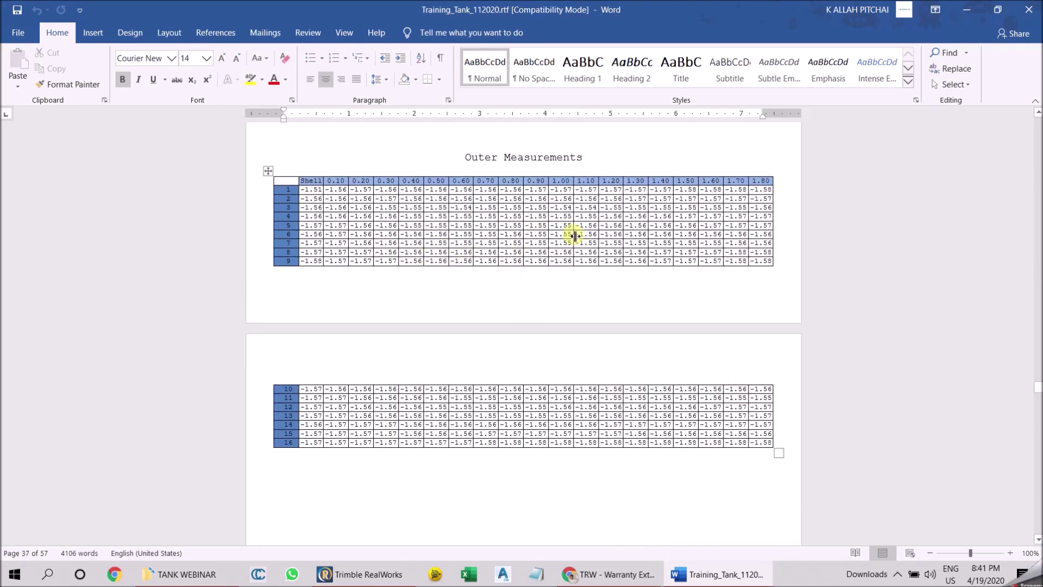
pyautogui.scroll(-15, 540, 261)
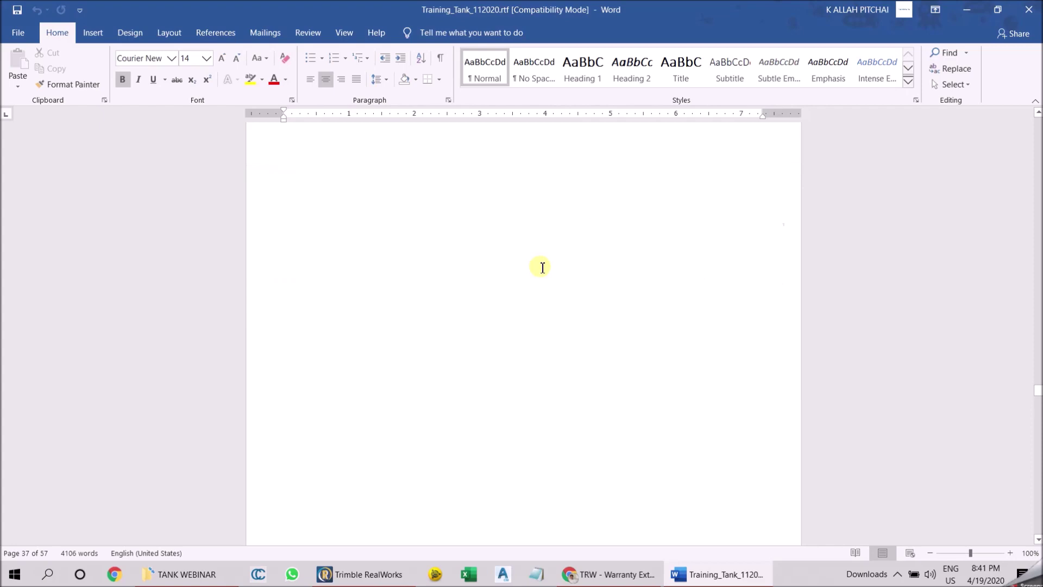
pyautogui.scroll(-15, 545, 268)
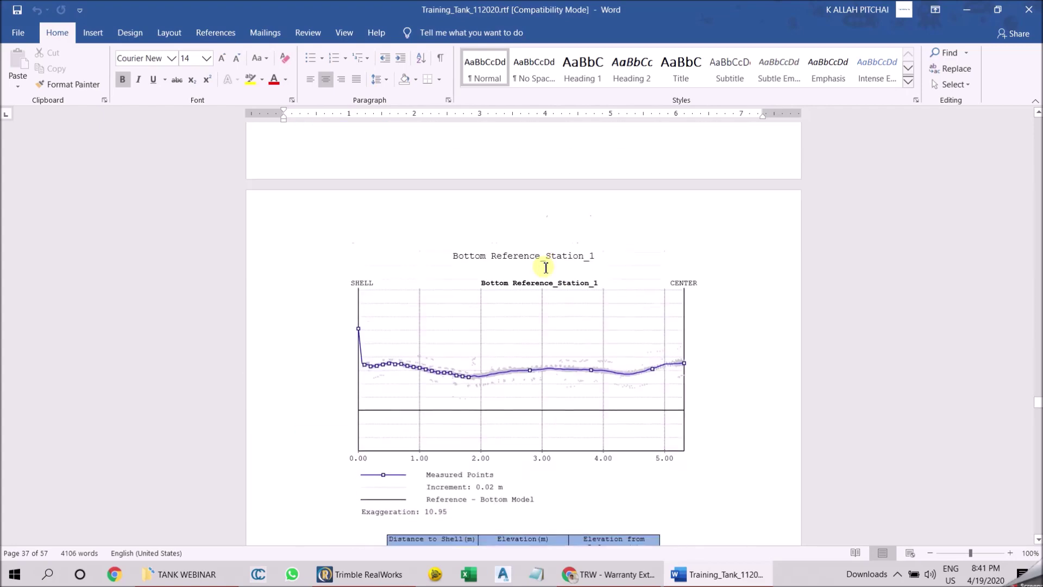
pyautogui.scroll(-5, 546, 267)
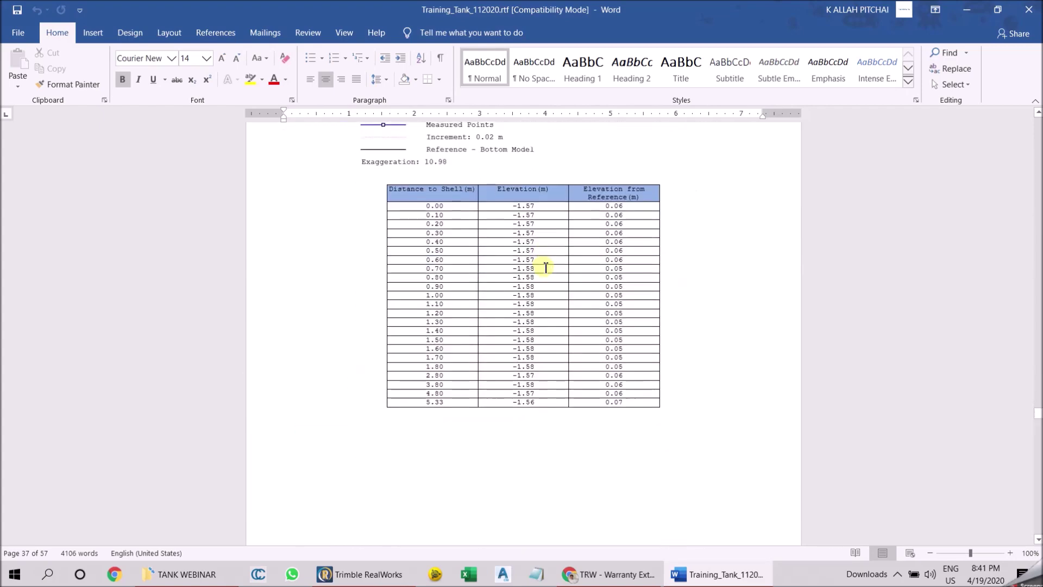
pyautogui.scroll(-20, 545, 267)
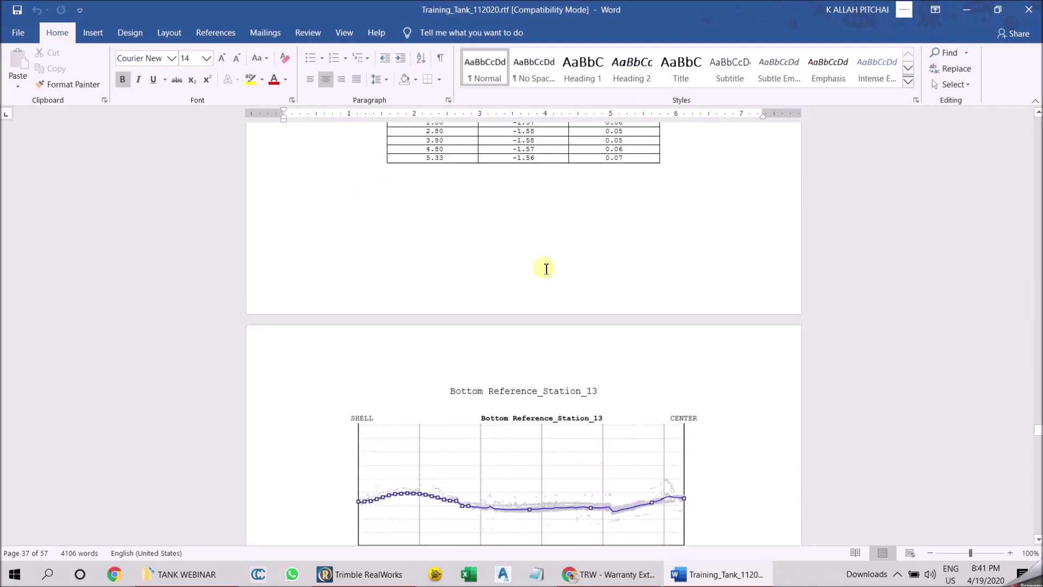
pyautogui.scroll(-20, 546, 268)
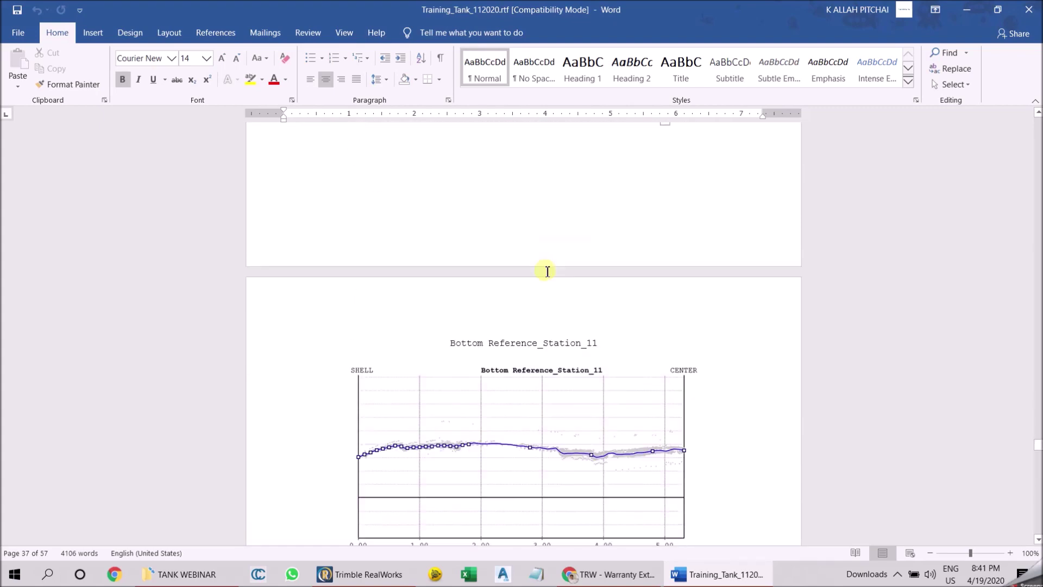
pyautogui.scroll(-20, 548, 272)
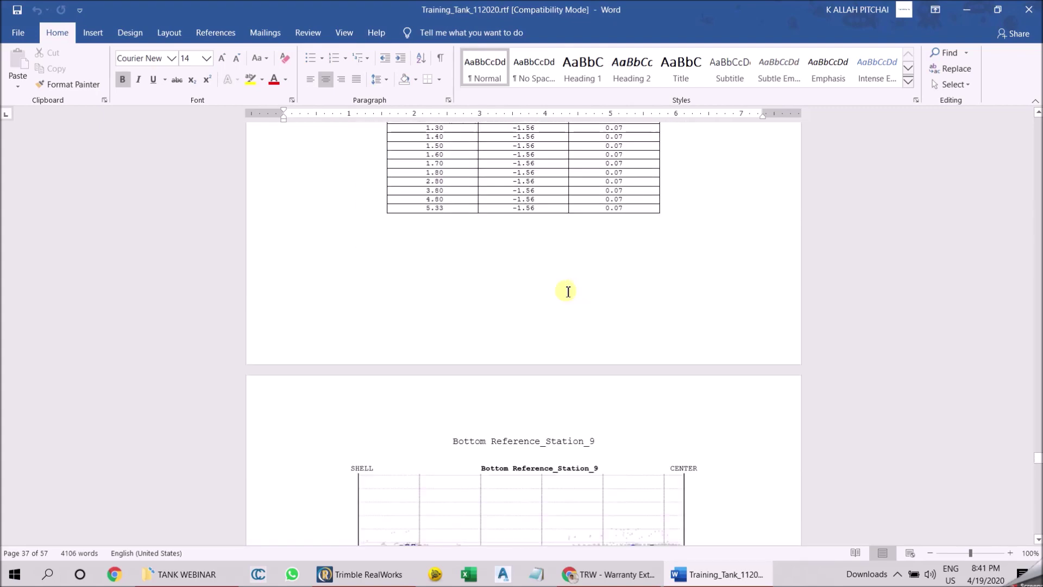
pyautogui.scroll(-20, 568, 292)
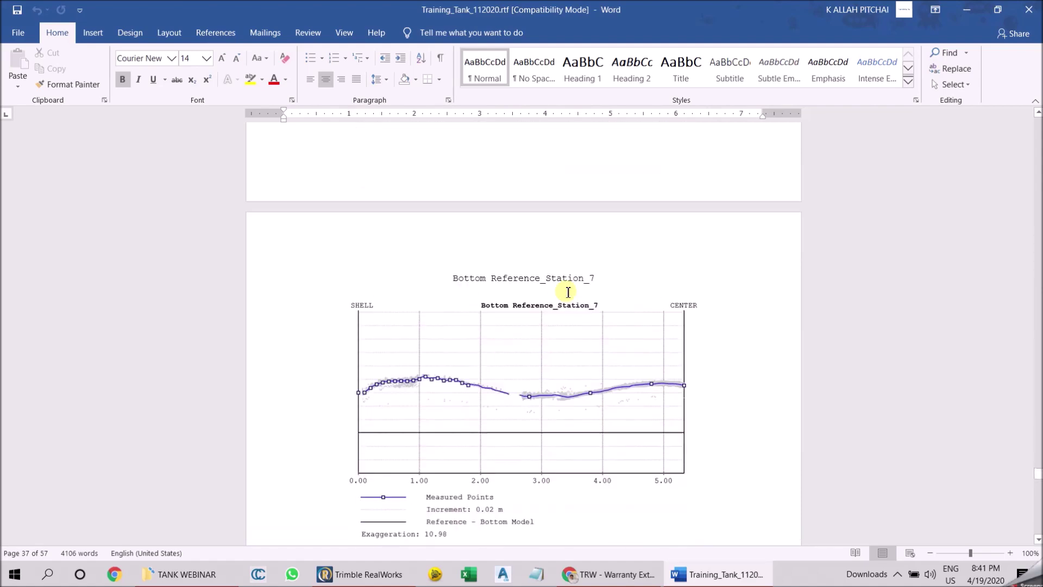
pyautogui.scroll(-20, 568, 292)
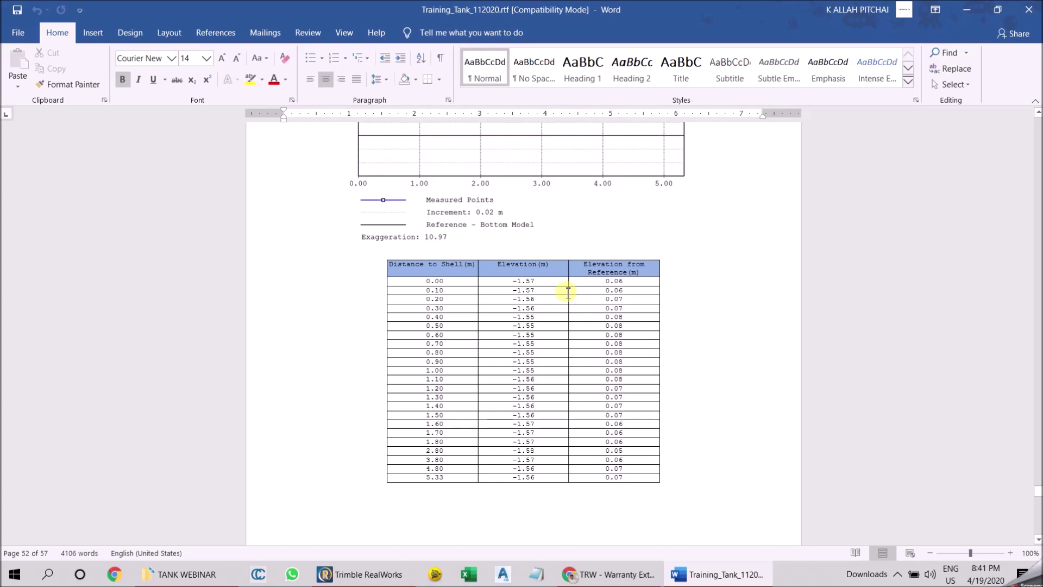
pyautogui.scroll(-5, 568, 293)
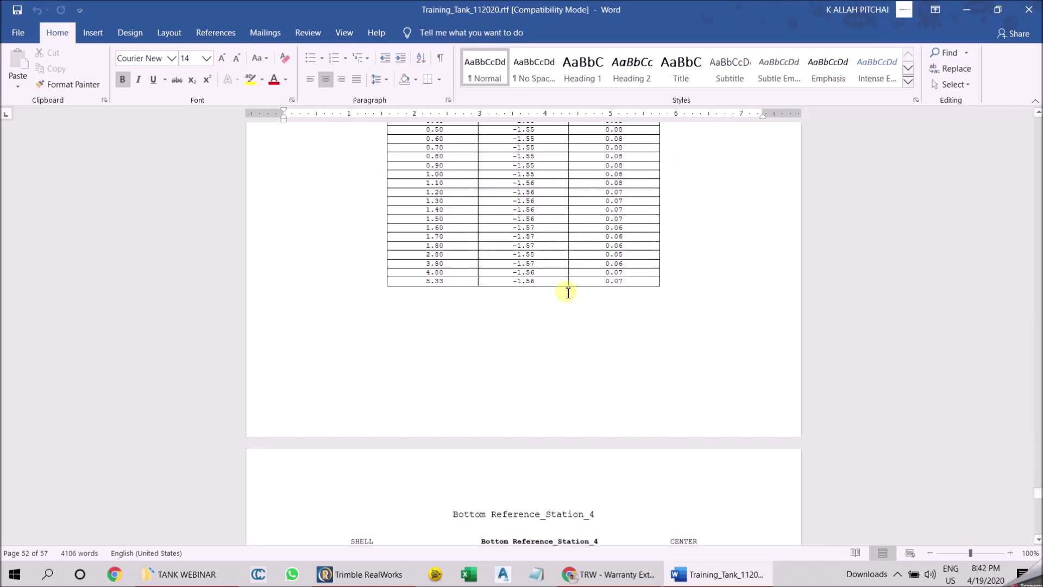
pyautogui.scroll(-2, 568, 293)
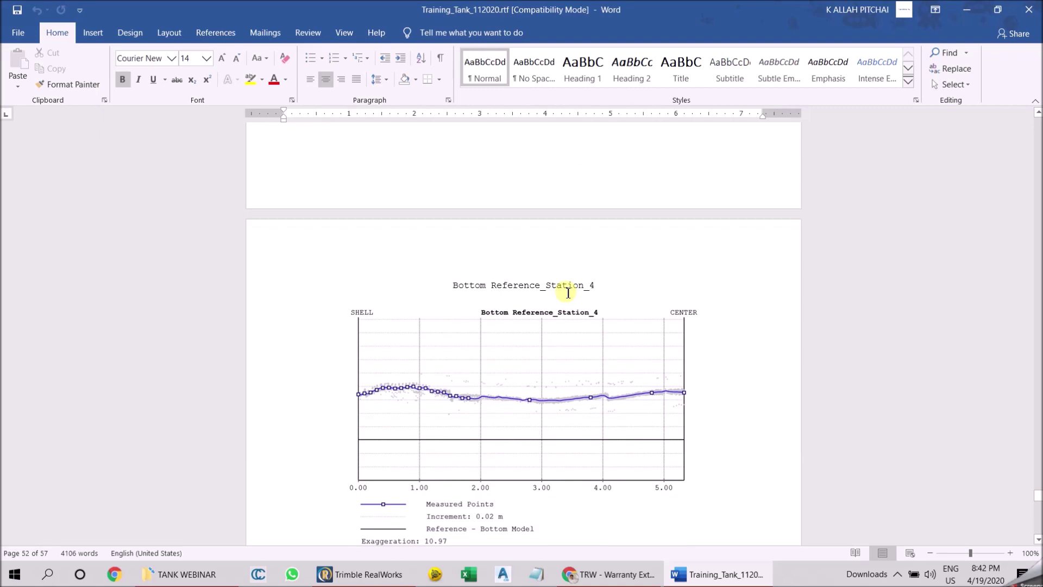
pyautogui.scroll(-14, 568, 292)
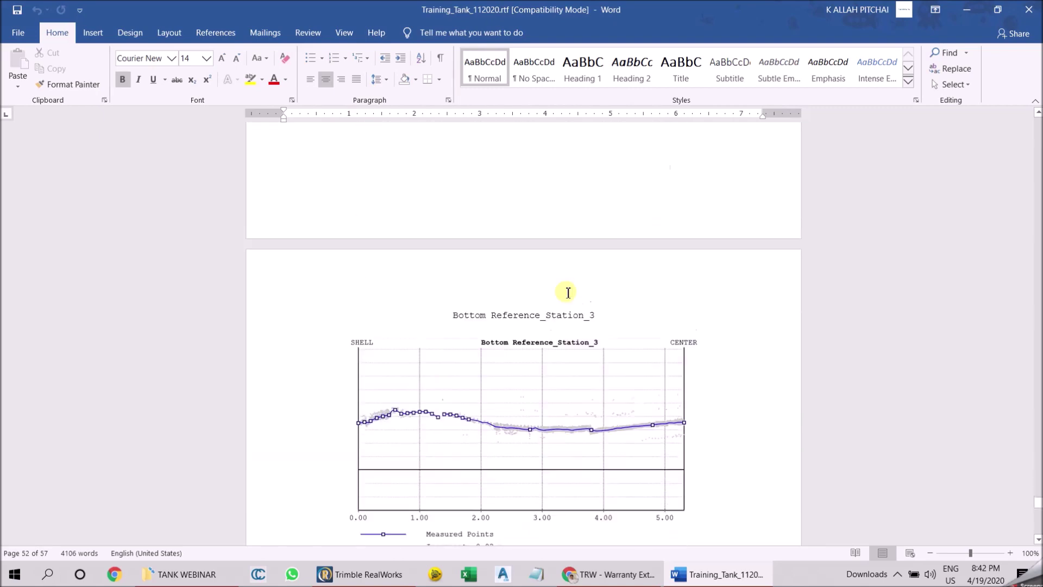
pyautogui.scroll(-14, 568, 293)
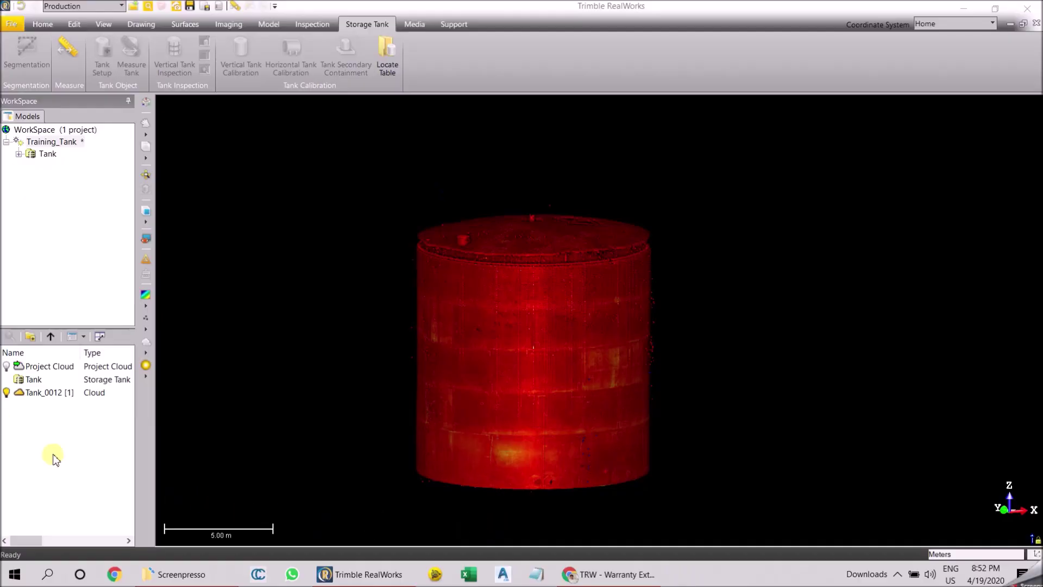
# Step: Start Vertical Tank Calibration on the Tank_0012 point cloud and show its scan station
pyautogui.click(31, 396)
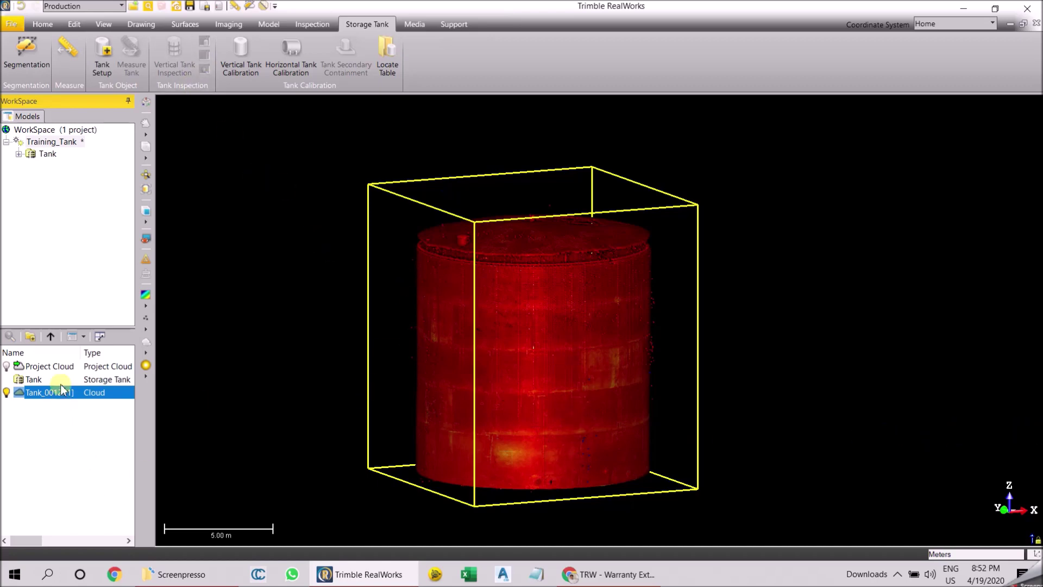
pyautogui.click(241, 54)
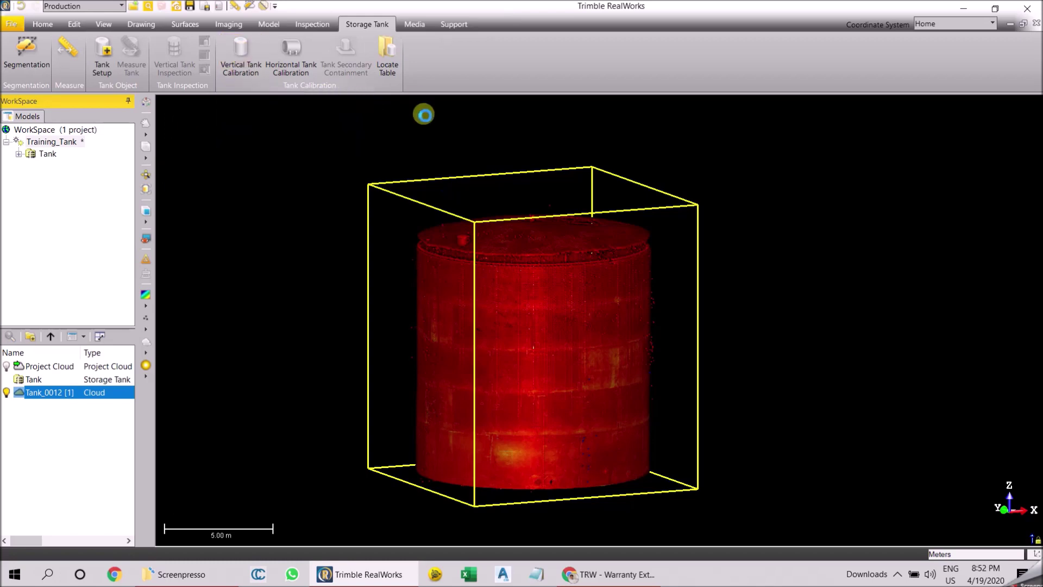
pyautogui.click(145, 260)
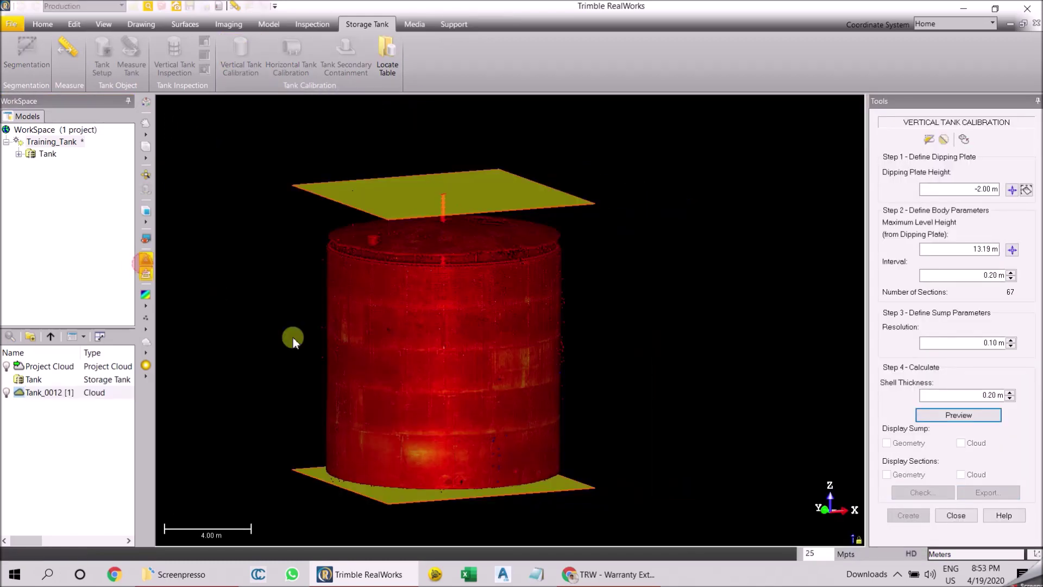
# Step: From the Tank_0012 station viewpoint facing the floor, begin picking the dipping plate height
pyautogui.click(431, 442)
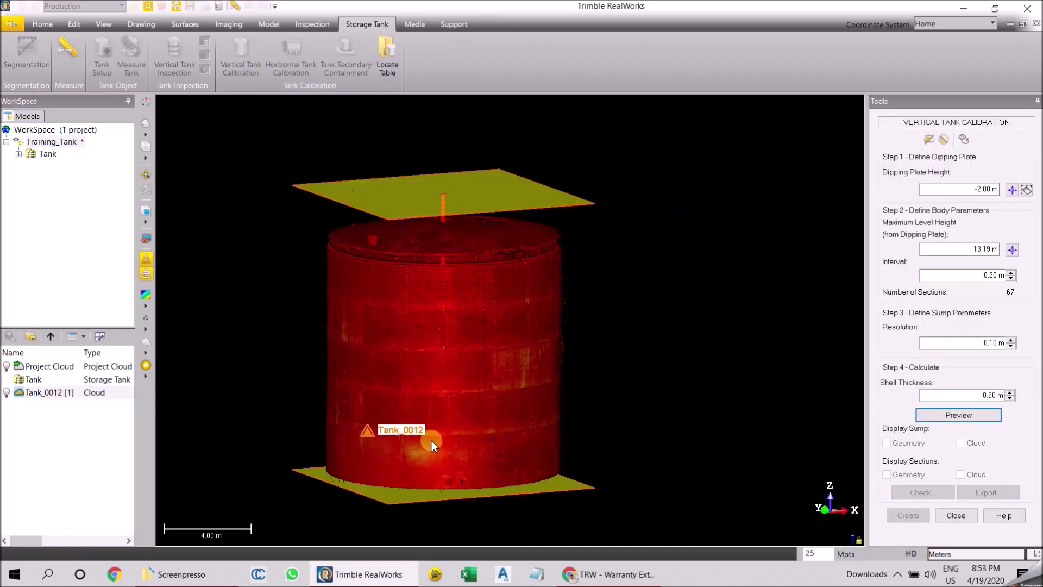
pyautogui.doubleClick(368, 432)
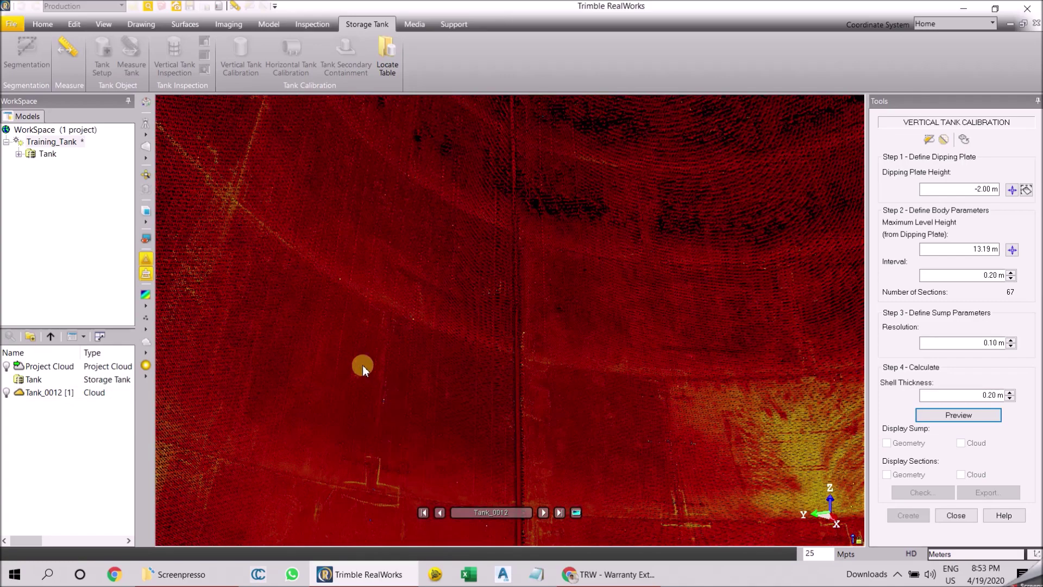
pyautogui.moveTo(568, 380); pyautogui.dragTo(549, 336)
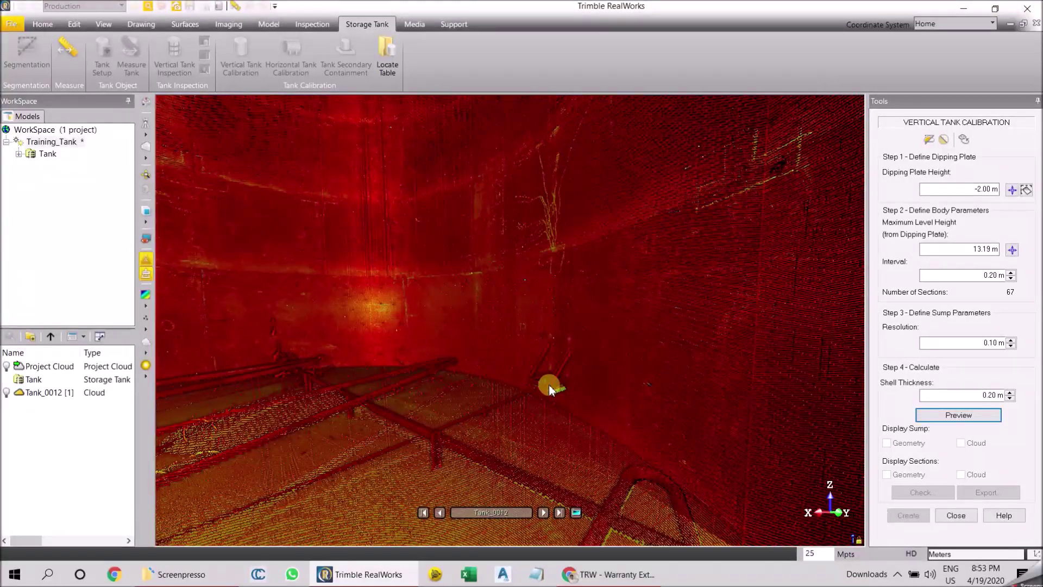
pyautogui.scroll(3, 549, 385)
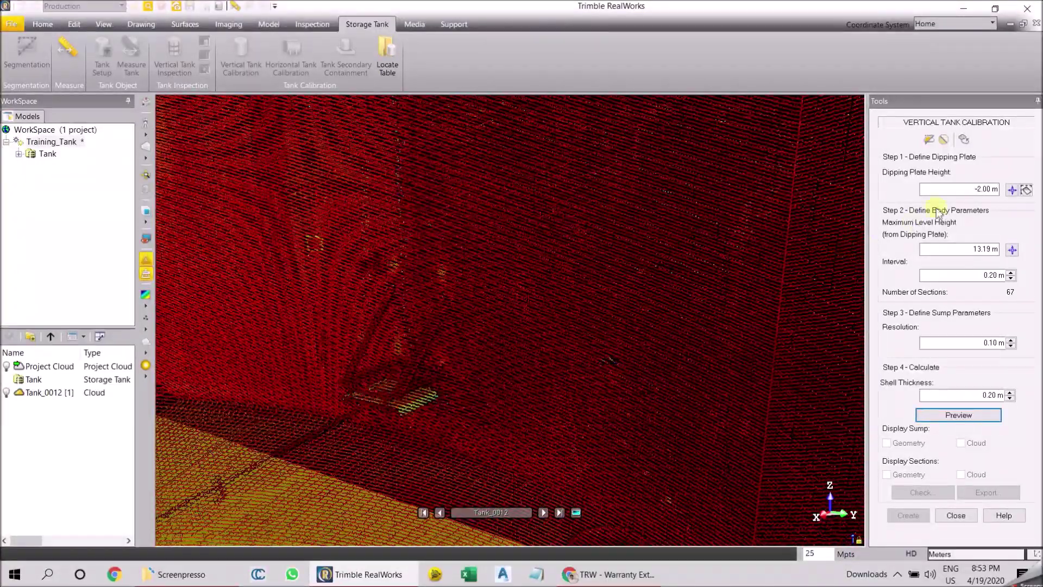
pyautogui.click(1012, 190)
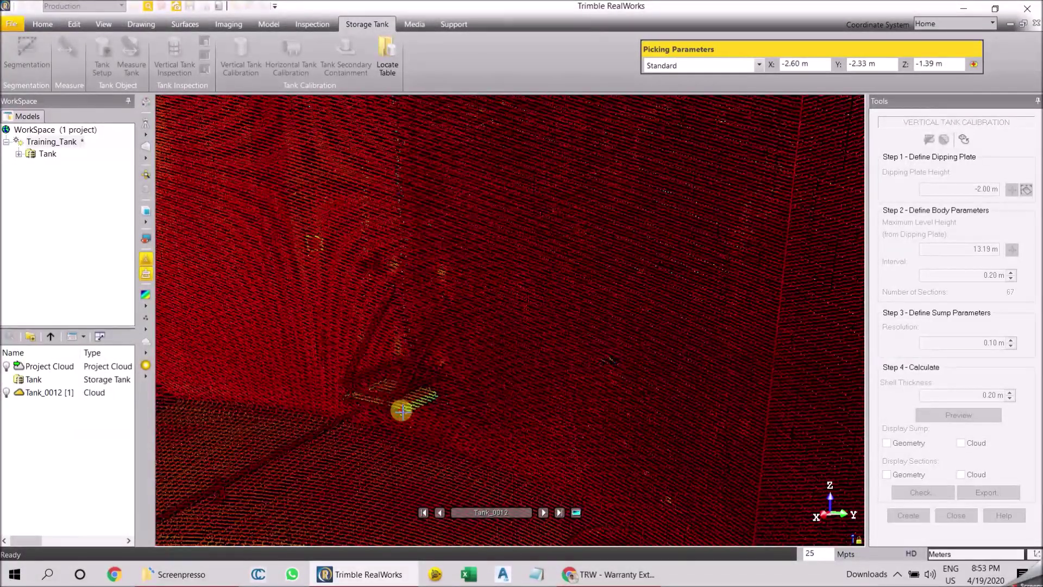
# Step: Pick the tank floor for dipping plate -1.39 m and the tank top for maximum level 10.12 m
pyautogui.click(401, 409)
pyautogui.moveTo(401, 410)
pyautogui.mouseDown()
pyautogui.moveTo(443, 293)
pyautogui.moveTo(492, 255)
pyautogui.moveTo(414, 282)
pyautogui.moveTo(468, 282)
pyautogui.moveTo(517, 368)
pyautogui.moveTo(499, 238)
pyautogui.moveTo(571, 361)
pyautogui.mouseUp()
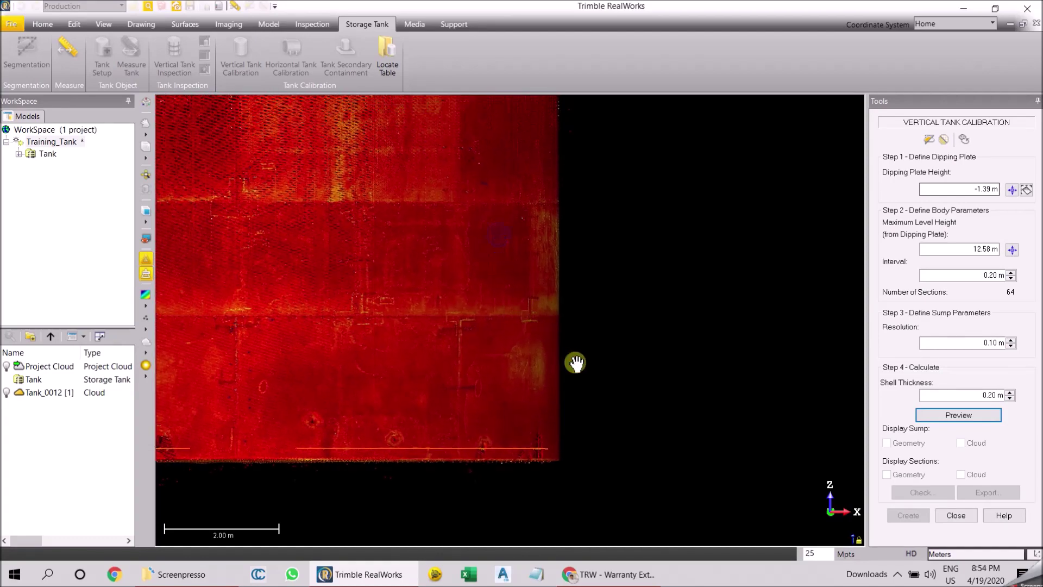
pyautogui.scroll(-5, 561, 345)
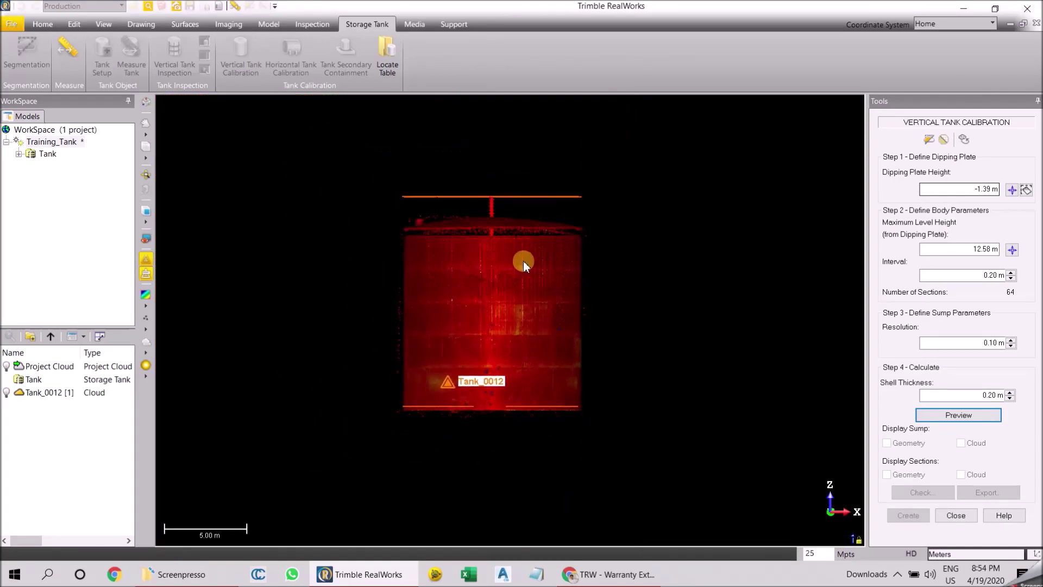
pyautogui.scroll(4, 523, 260)
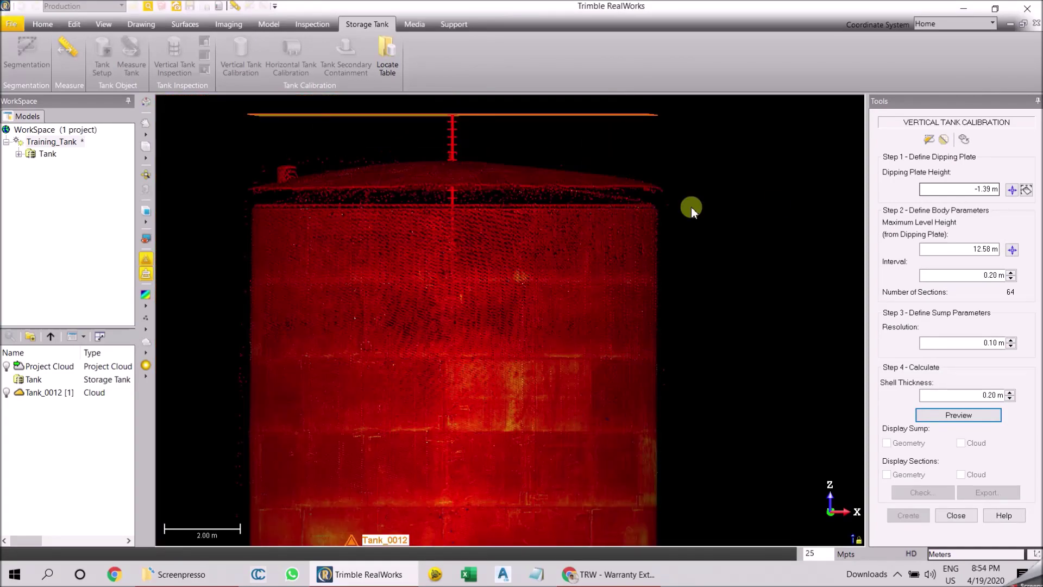
pyautogui.click(1012, 250)
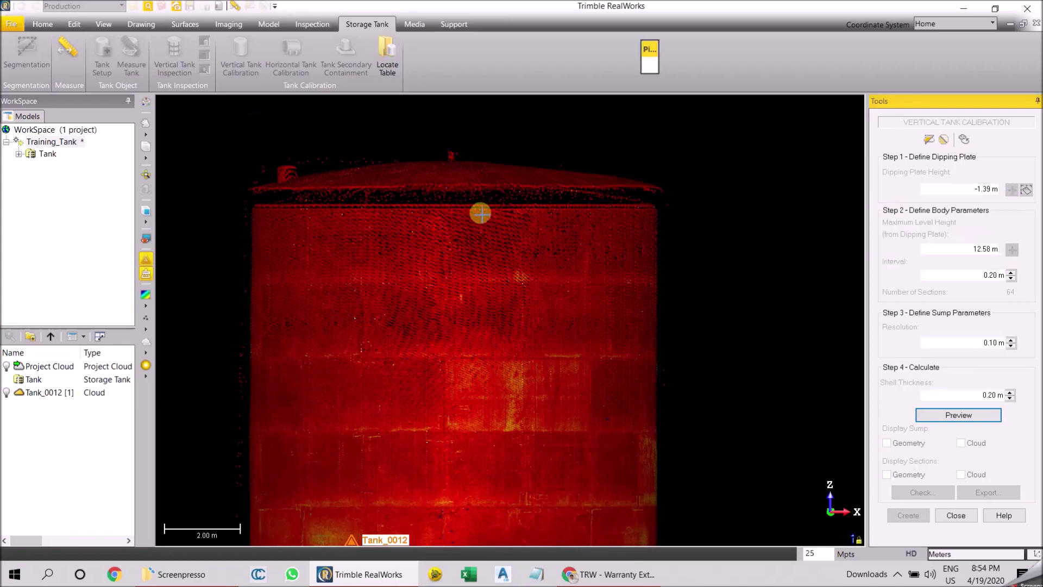
pyautogui.scroll(5, 481, 214)
pyautogui.click(480, 209)
# Step: Preview the 52 calibration sections, giving an 850.81 m3 full volume
pyautogui.scroll(-3, 496, 315)
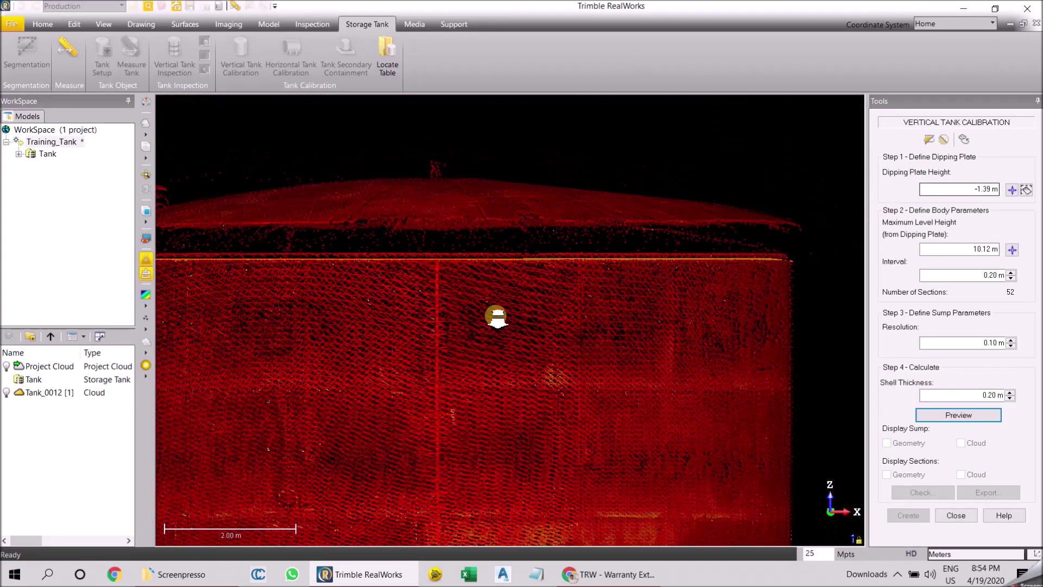
pyautogui.scroll(-1, 498, 313)
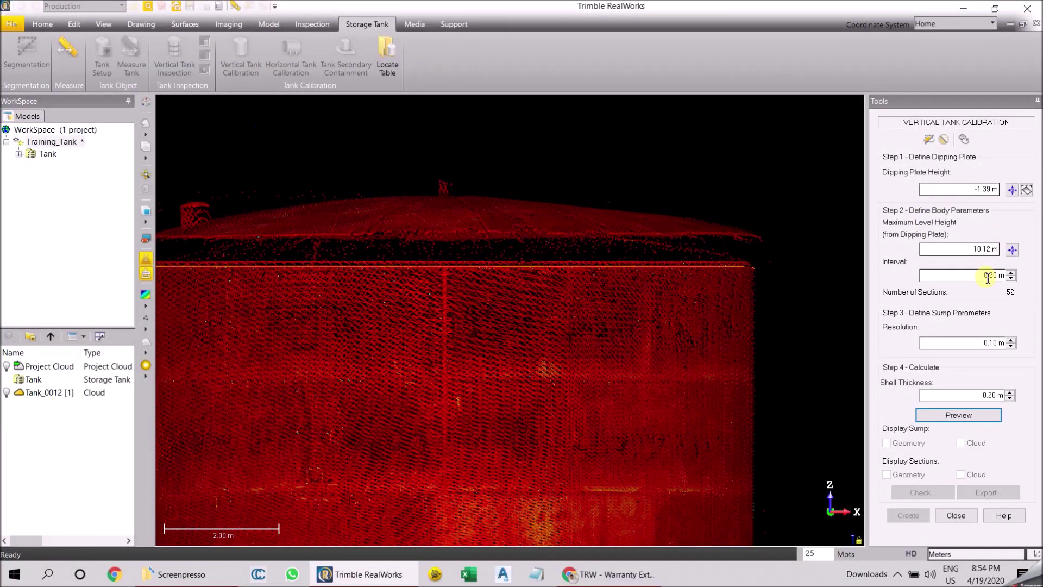
pyautogui.scroll(-3, 631, 277)
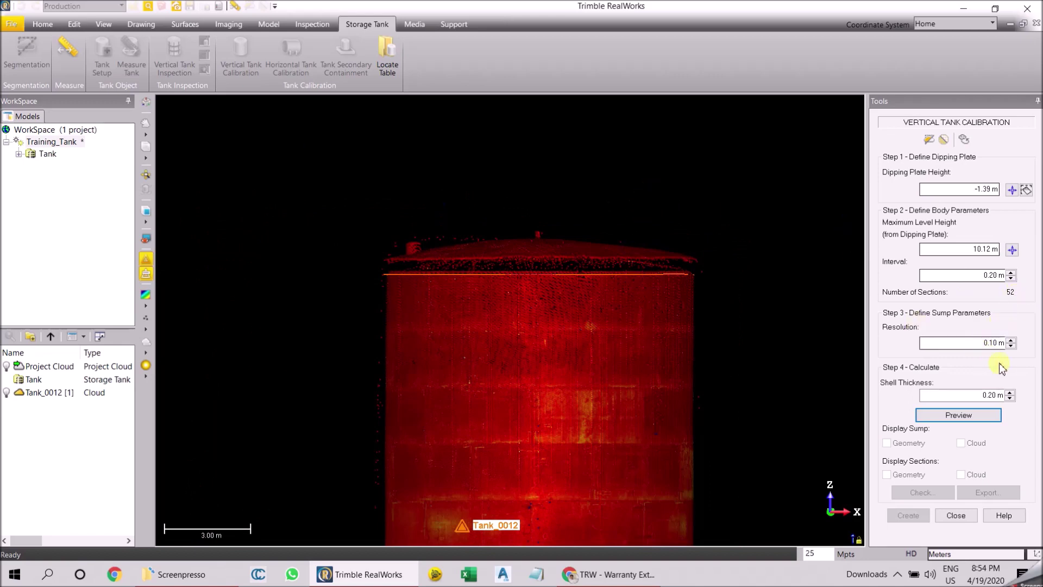
pyautogui.moveTo(969, 399); pyautogui.dragTo(1005, 400)
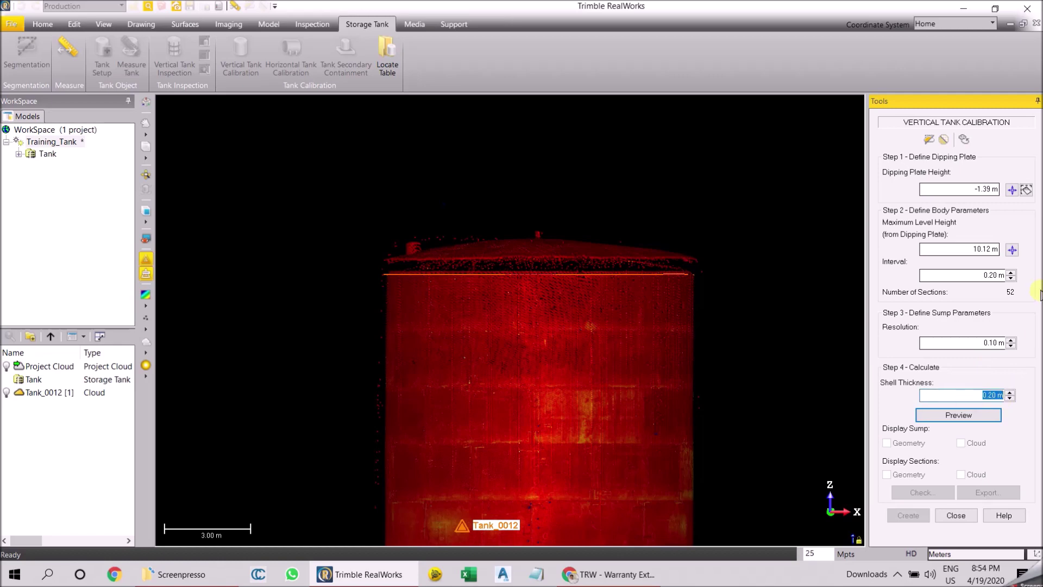
pyautogui.scroll(-4, 695, 256)
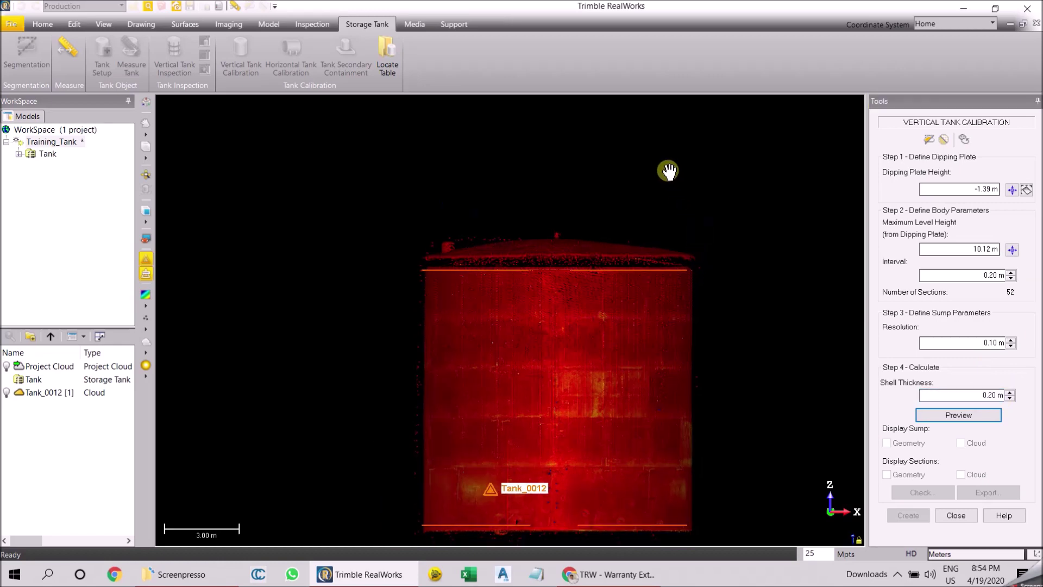
pyautogui.click(966, 416)
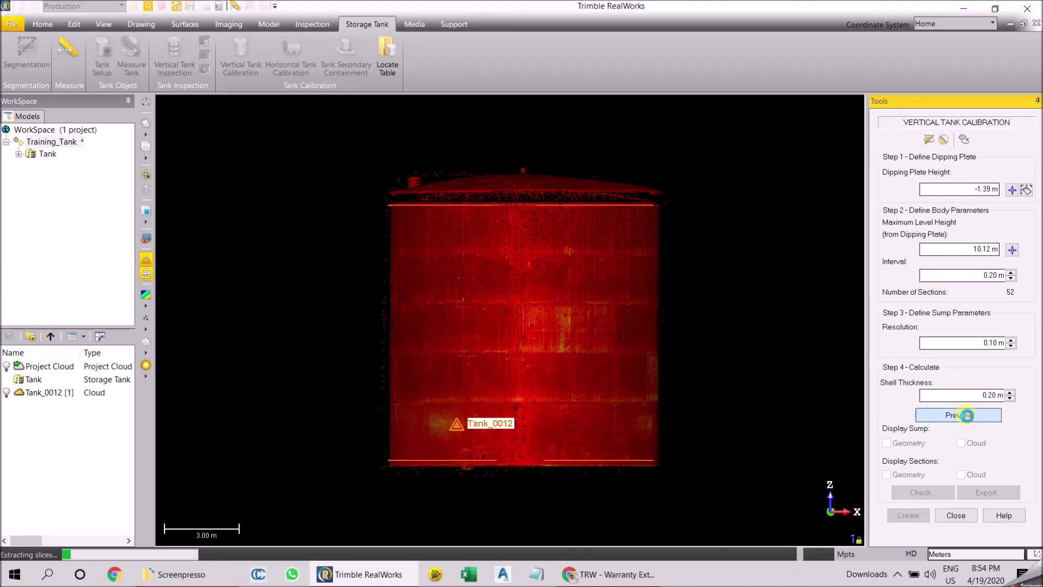
pyautogui.moveTo(543, 357); pyautogui.dragTo(503, 370)
# Step: Export the calibration report over Strapings_Tank.txt and create the Tank-Interval 0.20 m group
pyautogui.scroll(-3, 503, 370)
pyautogui.moveTo(623, 328); pyautogui.dragTo(610, 396, button='middle')
pyautogui.scroll(2, 605, 380)
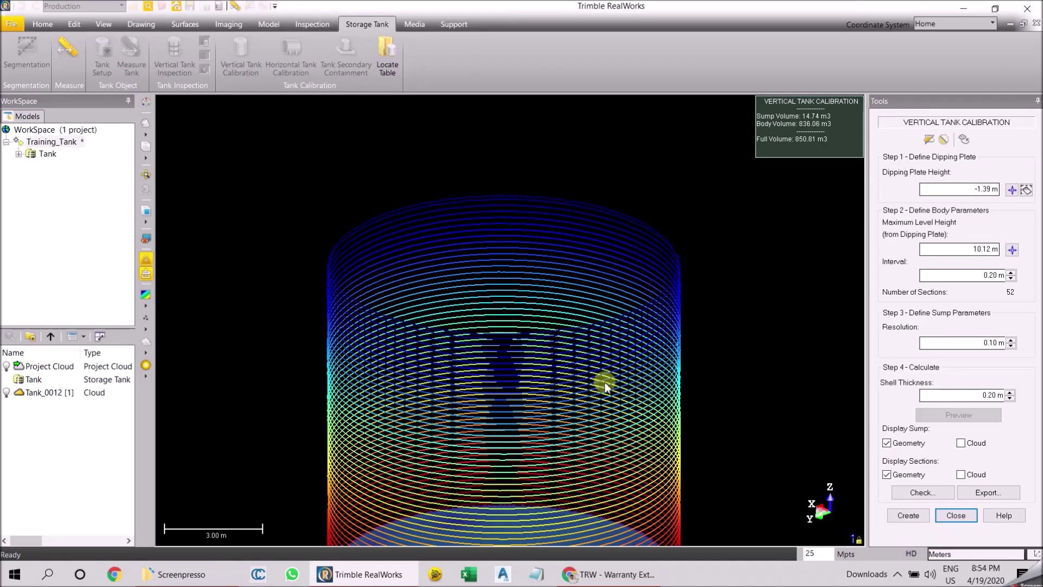
pyautogui.scroll(-2, 606, 380)
pyautogui.moveTo(606, 380); pyautogui.dragTo(598, 252)
pyautogui.scroll(2, 569, 251)
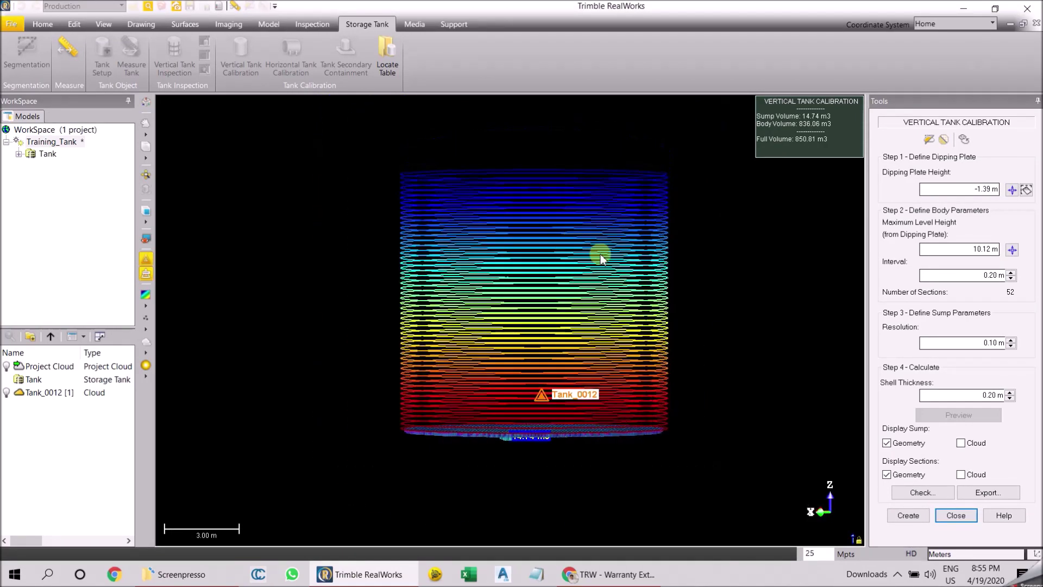
pyautogui.click(986, 493)
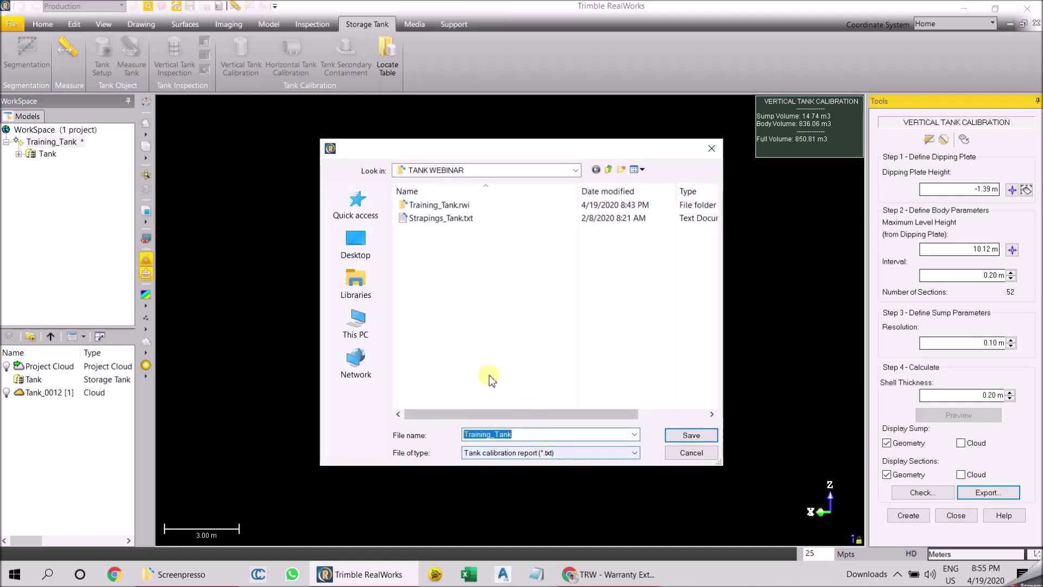
pyautogui.doubleClick(459, 219)
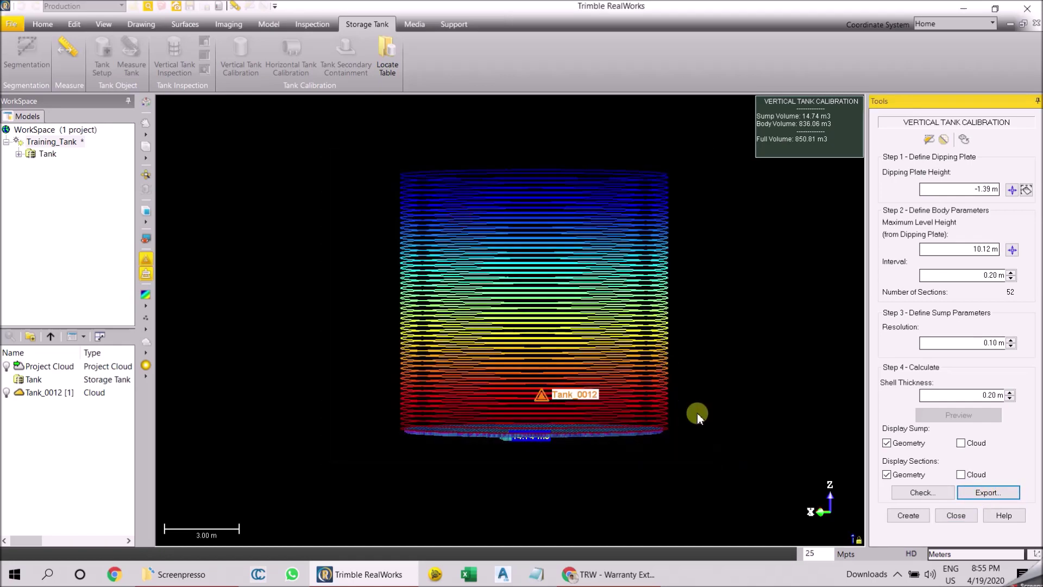
pyautogui.click(913, 515)
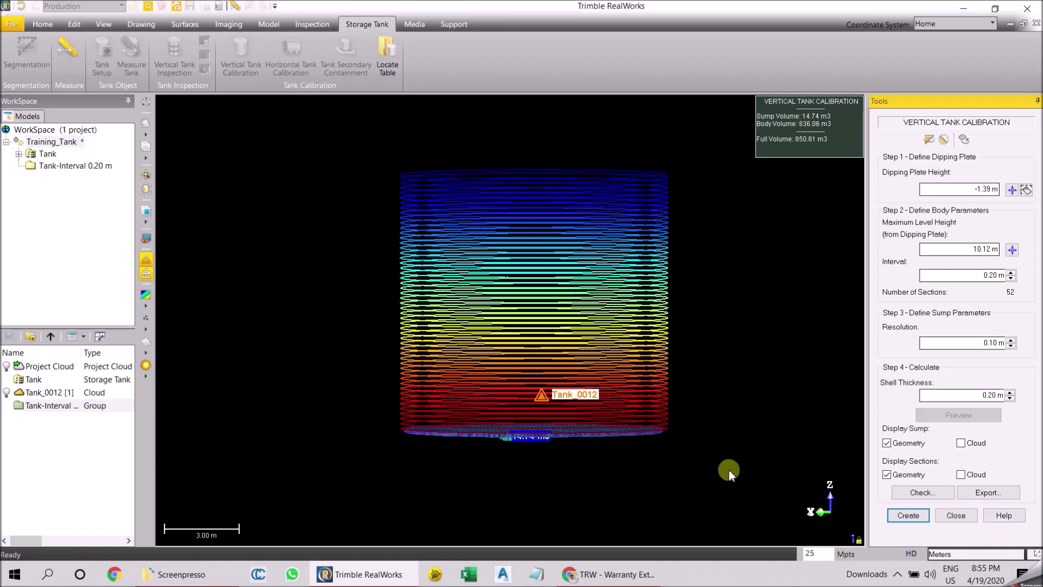
# Step: Close the tank calibration tool and orbit to a top-down view of the tank
pyautogui.click(957, 515)
pyautogui.scroll(2, 653, 329)
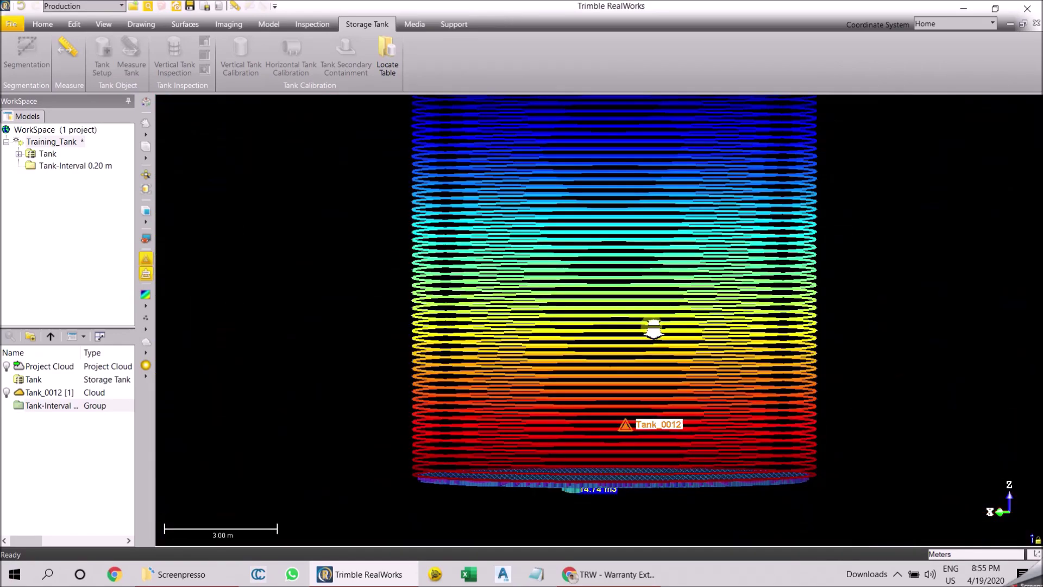
pyautogui.scroll(-2, 654, 329)
pyautogui.moveTo(654, 329); pyautogui.dragTo(660, 281)
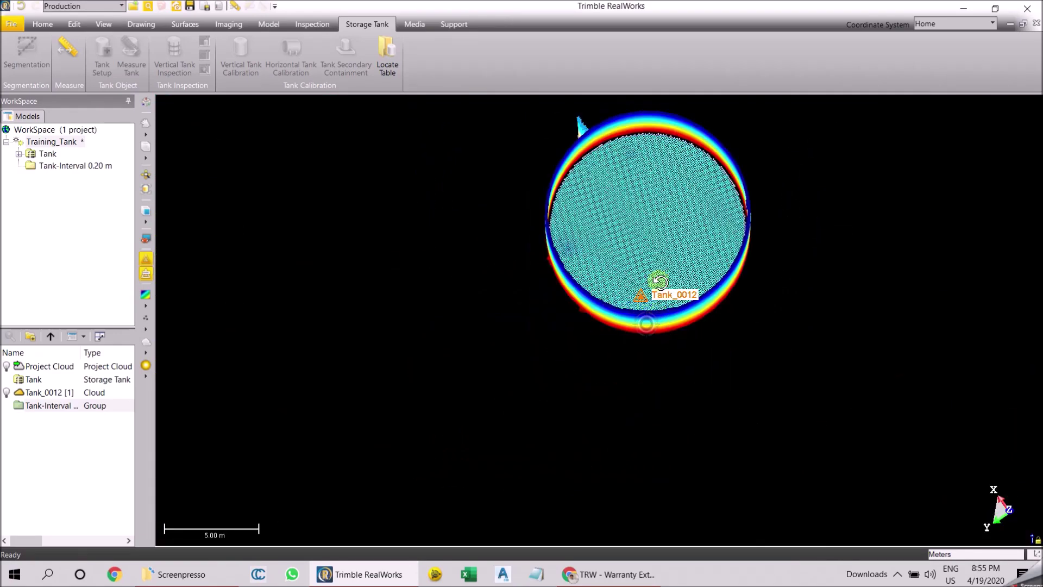
pyautogui.scroll(3, 659, 281)
pyautogui.moveTo(629, 379)
pyautogui.mouseDown(button='middle')
pyautogui.moveTo(610, 377)
pyautogui.moveTo(614, 366)
pyautogui.mouseUp(button='middle')
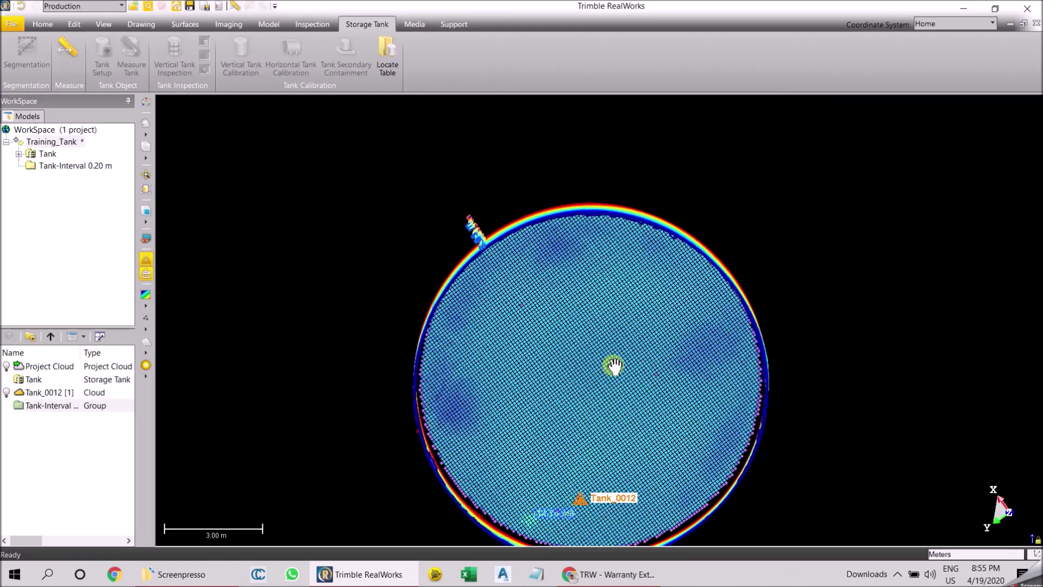
# Step: Use Locate Table to open the Tables\Tank folder with the Tank calibration sheet templates
pyautogui.click(387, 54)
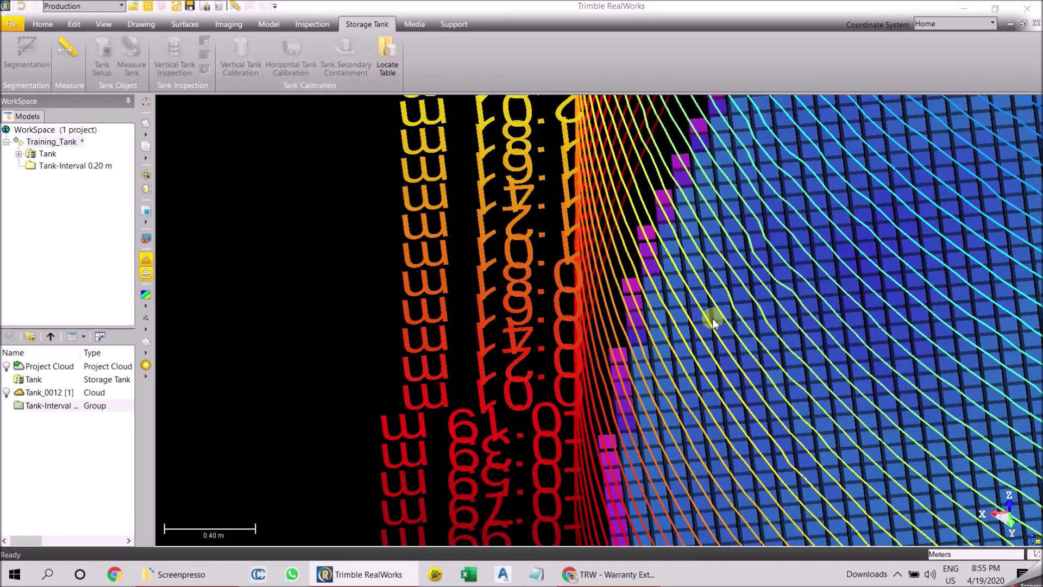
pyautogui.scroll(-3, 713, 322)
pyautogui.scroll(-3, 713, 326)
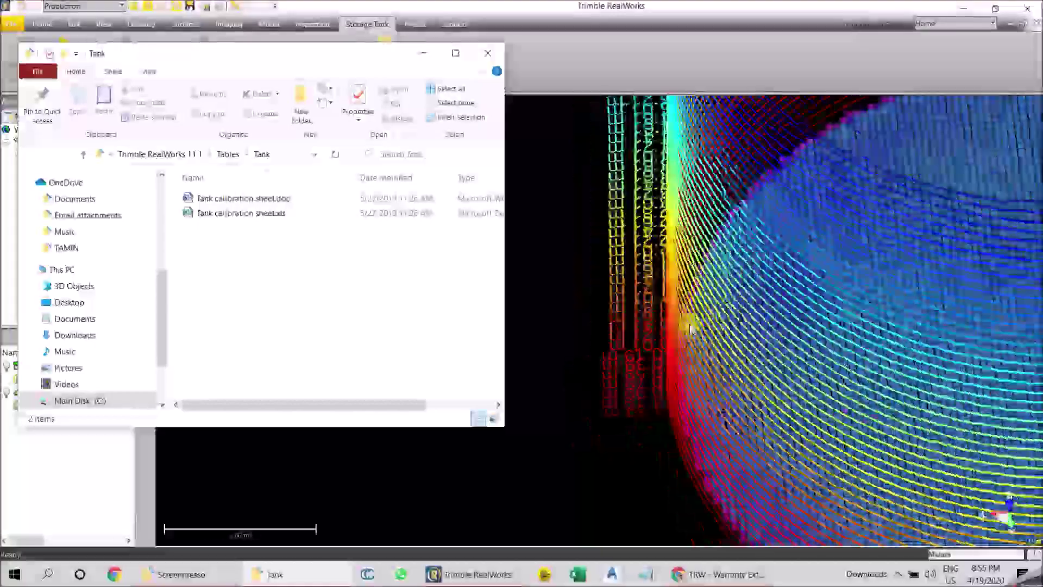
# Step: Open Tank calibration sheet.xls and import the strapping .txt from the TANK WEBINAR folder
pyautogui.click(244, 216)
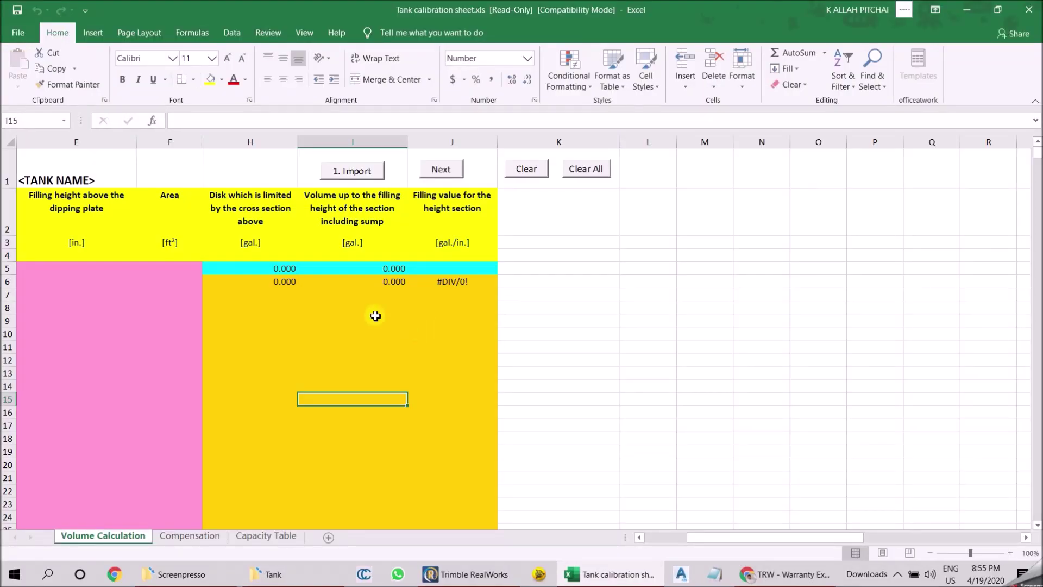
pyautogui.click(353, 172)
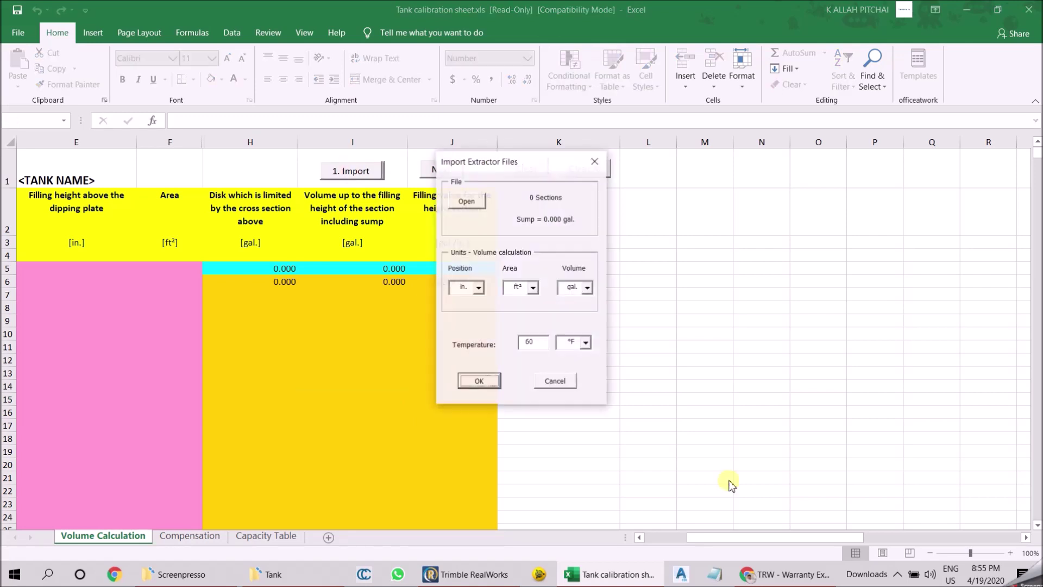
pyautogui.click(468, 204)
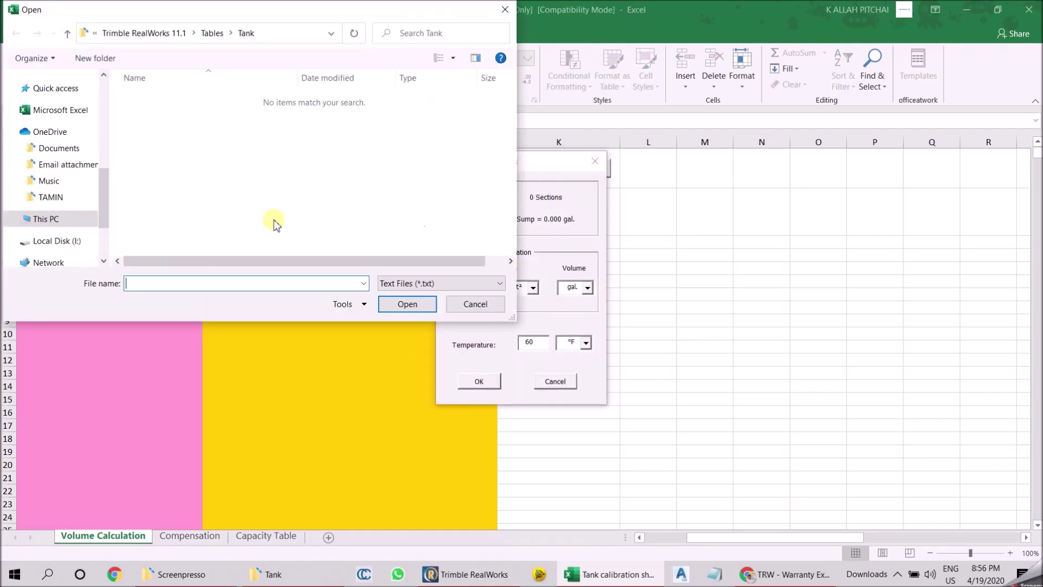
pyautogui.scroll(3, 69, 185)
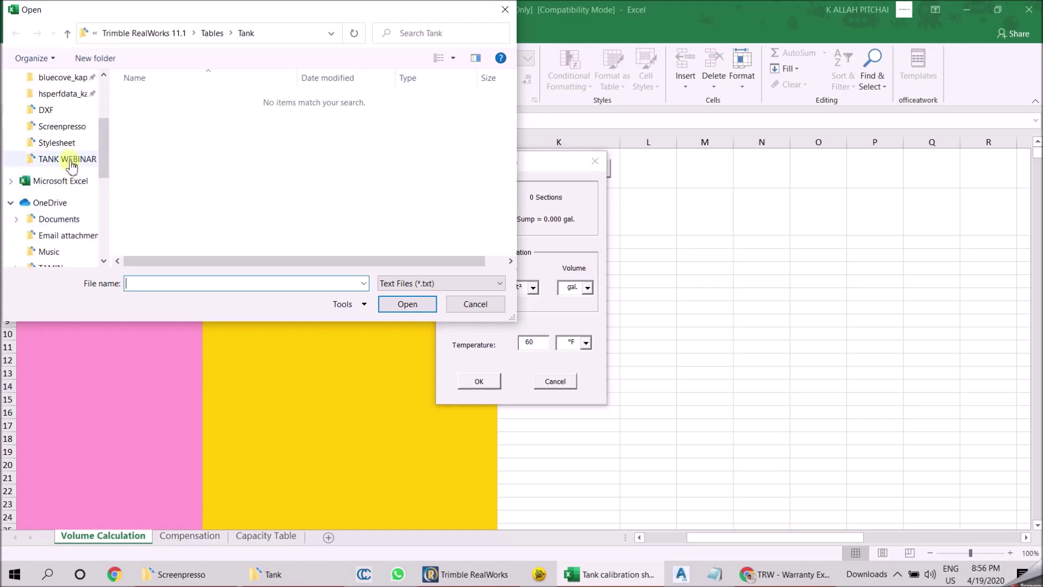
pyautogui.click(68, 158)
pyautogui.doubleClick(196, 113)
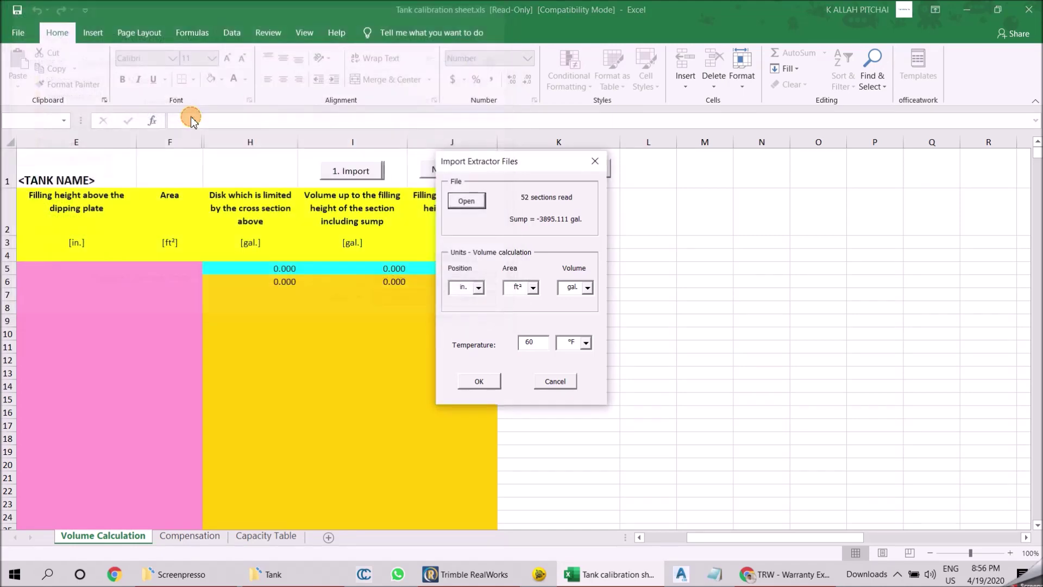
# Step: Set import units to m, m² and gallons at 100 °F and load the 52 sections
pyautogui.click(481, 287)
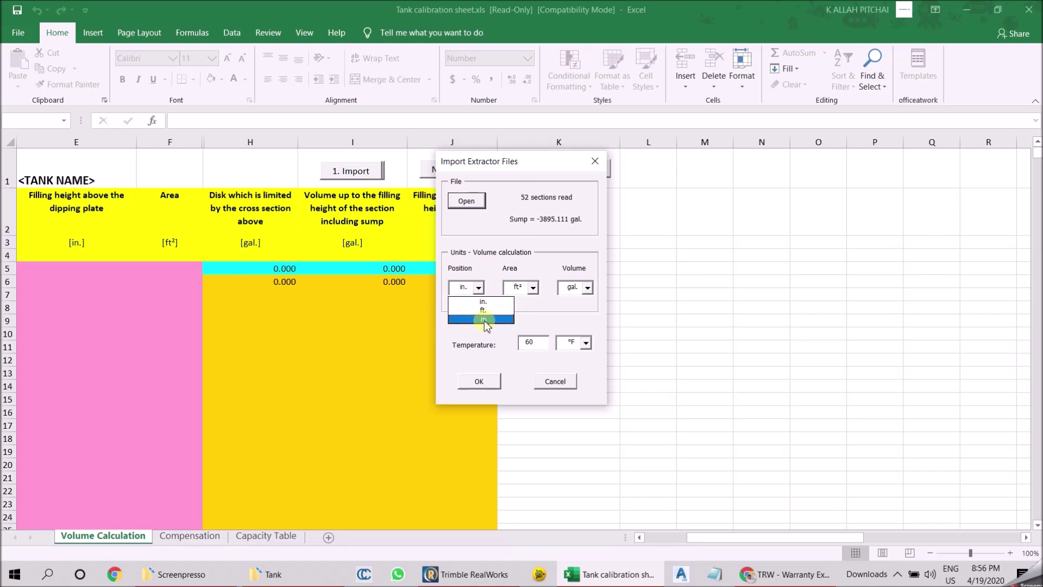
pyautogui.click(470, 310)
pyautogui.click(534, 288)
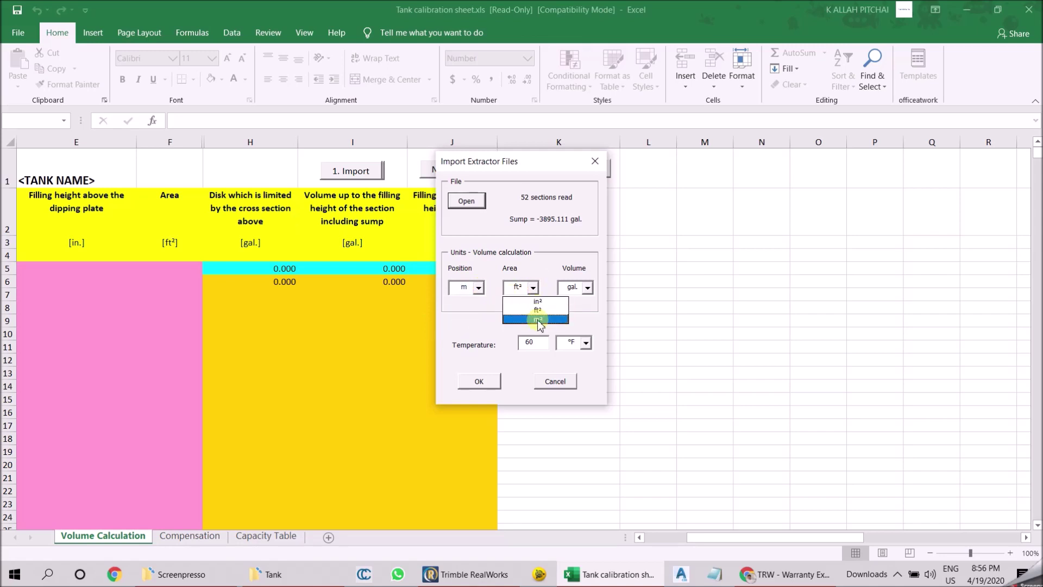
pyautogui.click(538, 319)
pyautogui.click(588, 288)
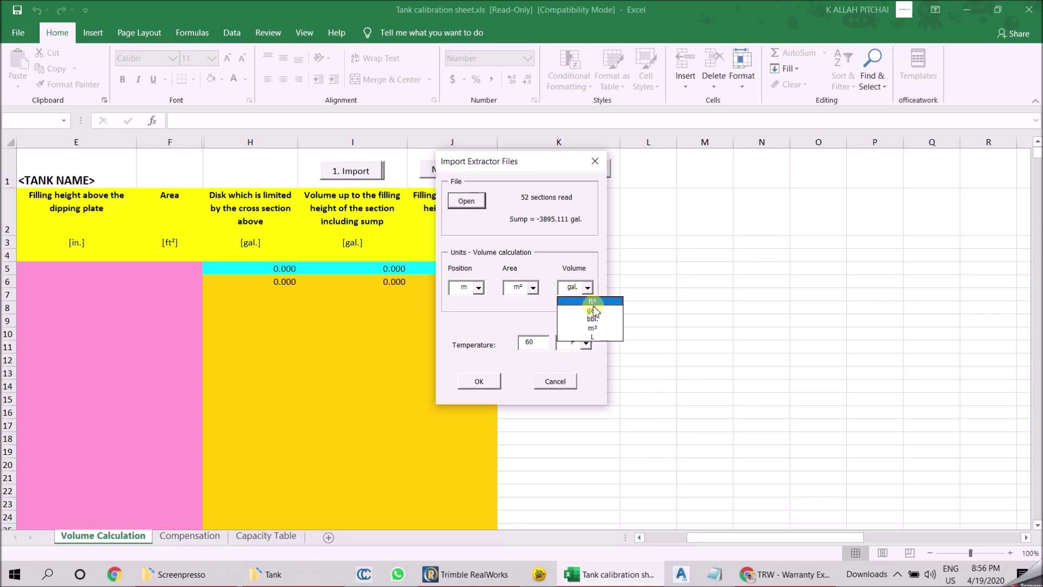
pyautogui.click(592, 313)
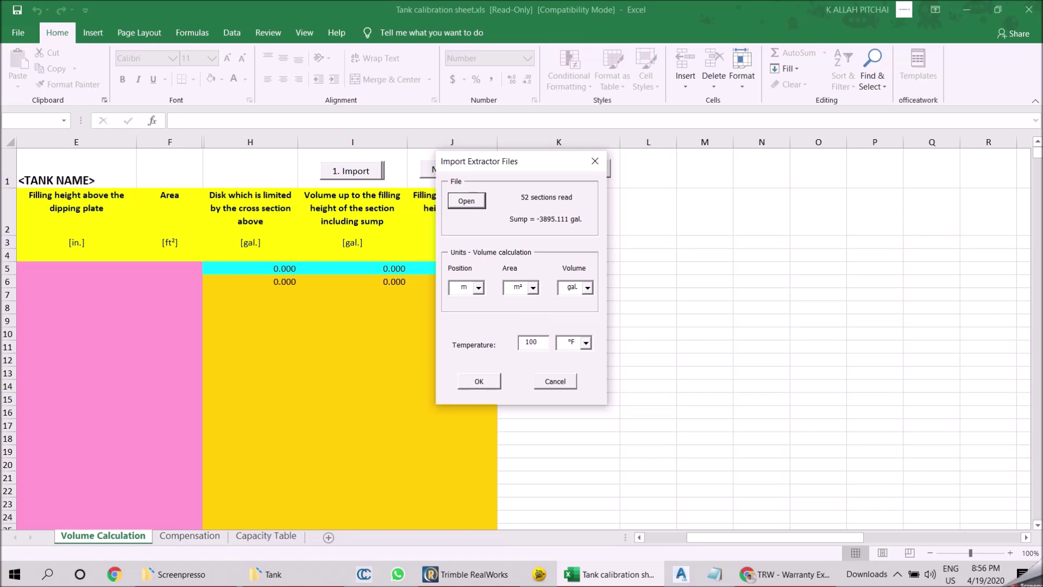
pyautogui.click(479, 380)
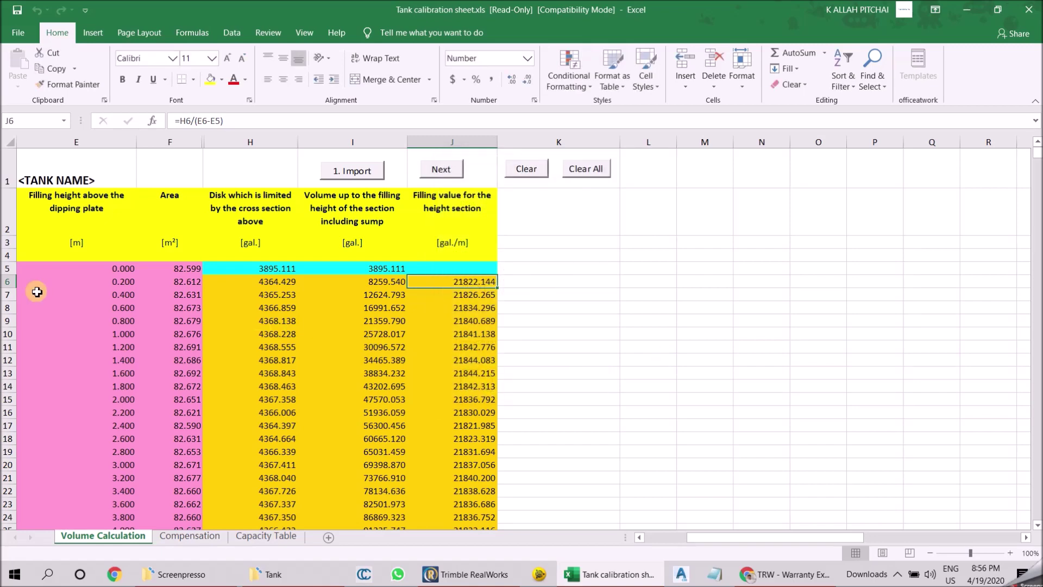
# Step: Review the Volume Calculation sheet, then open the Compensation dialog for the 51 rings
pyautogui.scroll(-1, 227, 307)
pyautogui.scroll(-13, 314, 306)
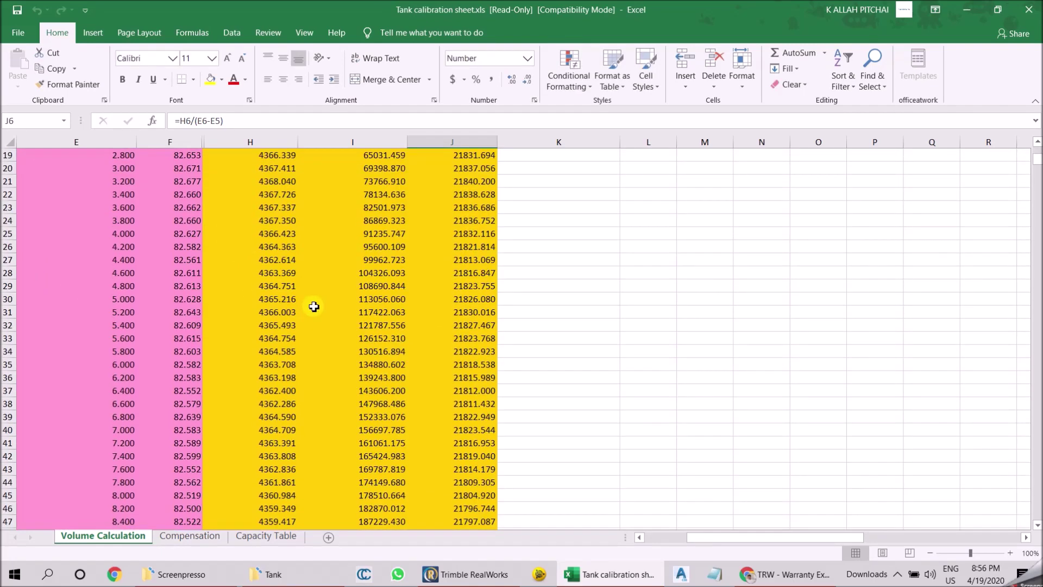
pyautogui.scroll(14, 271, 358)
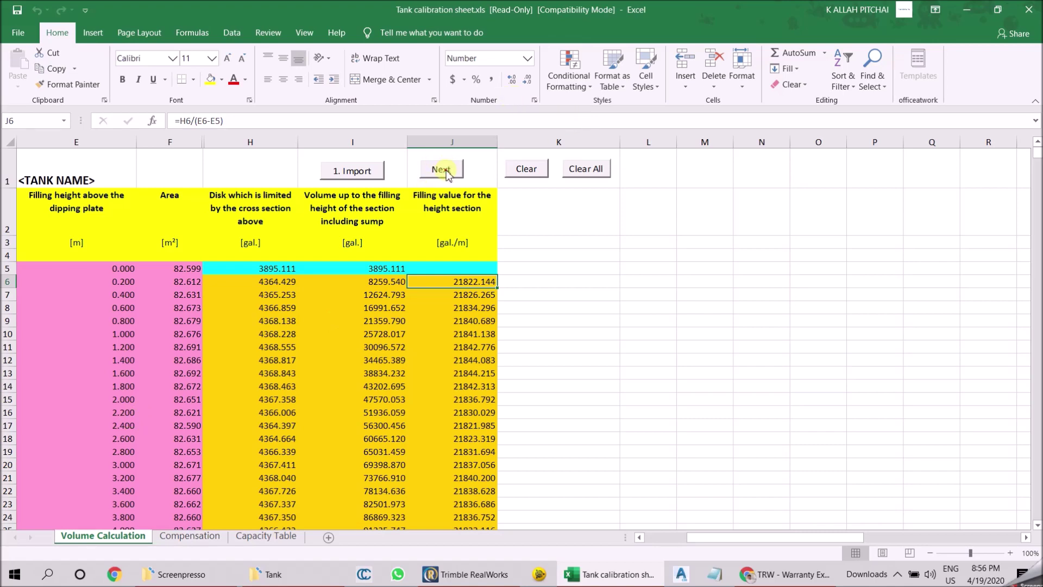
pyautogui.click(441, 170)
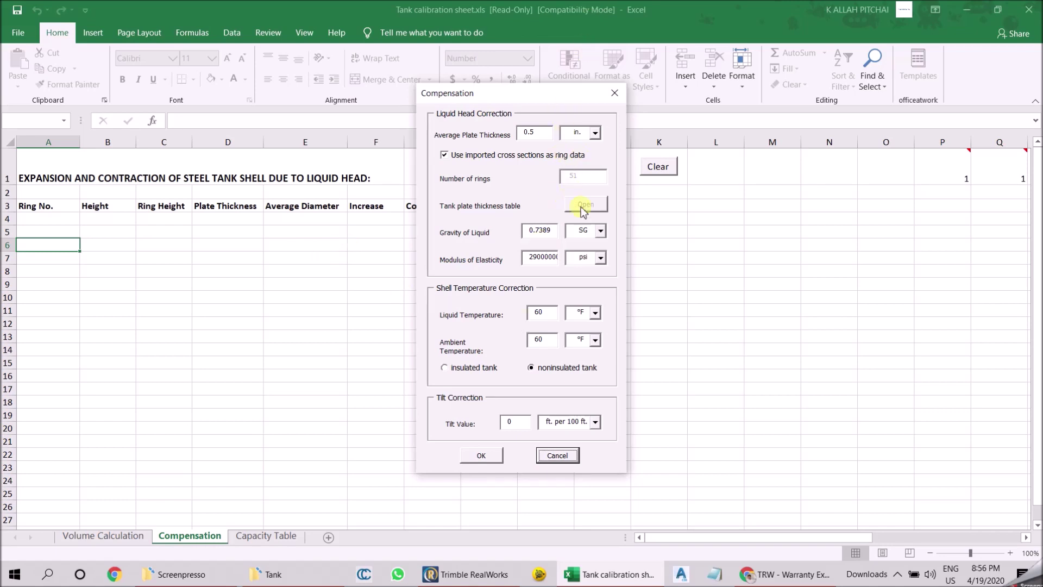
# Step: Fill the Compensation sheet using a 0.5 m plate thickness and autofit column F
pyautogui.click(593, 133)
pyautogui.click(580, 155)
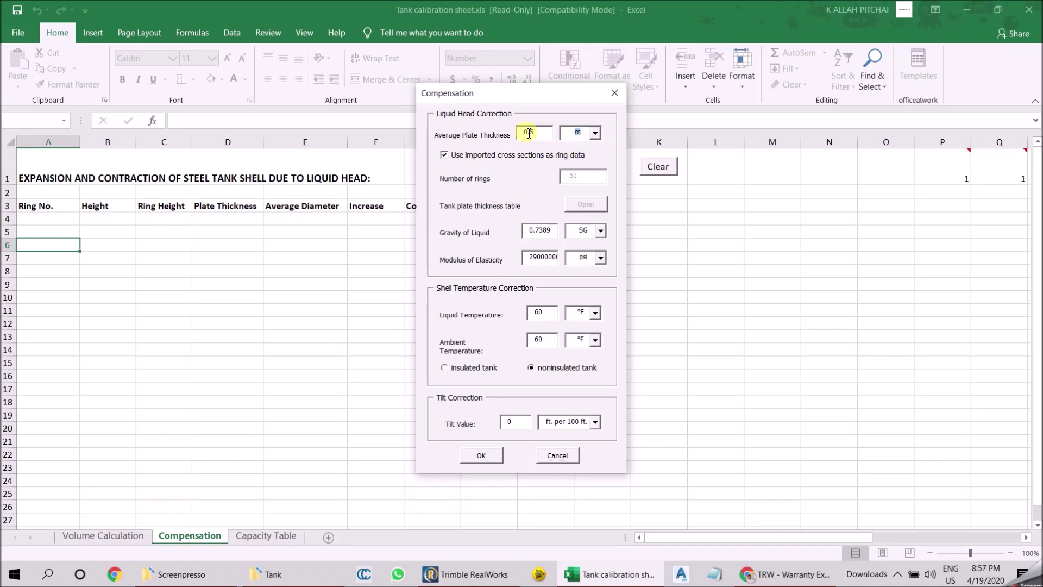
pyautogui.write('.5')
pyautogui.click(482, 456)
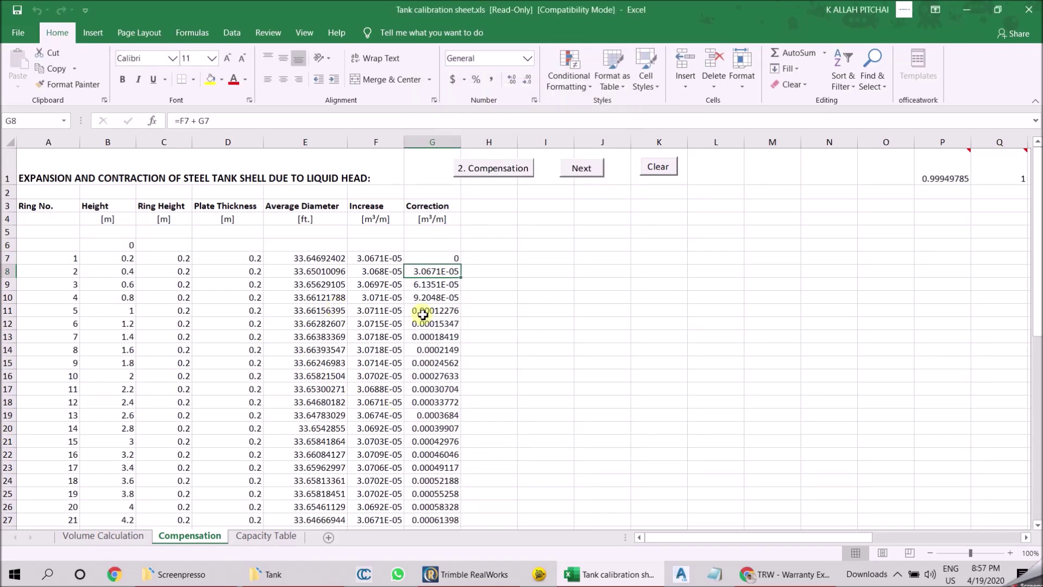
pyautogui.doubleClick(404, 142)
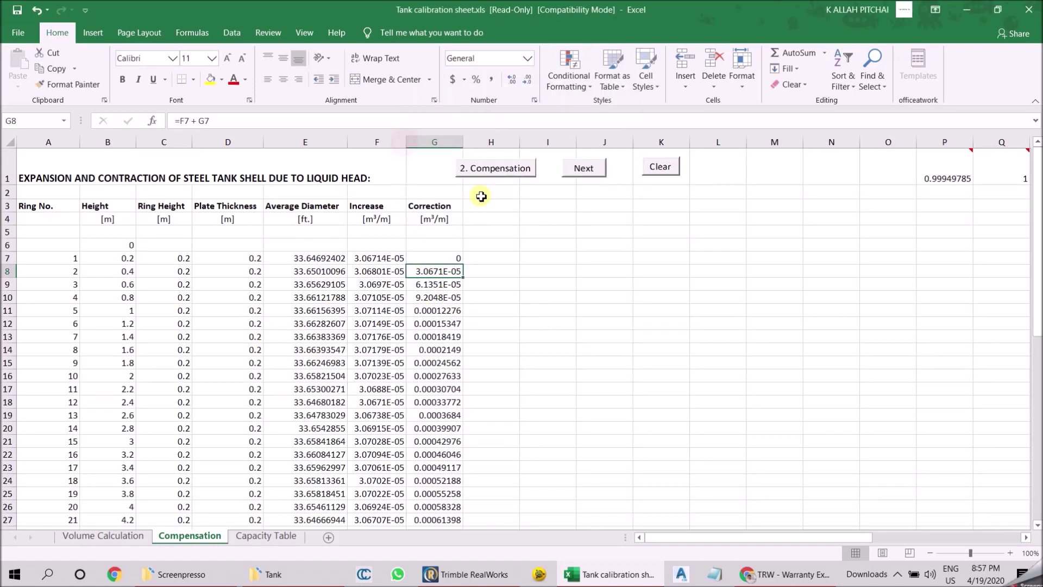
pyautogui.click(584, 168)
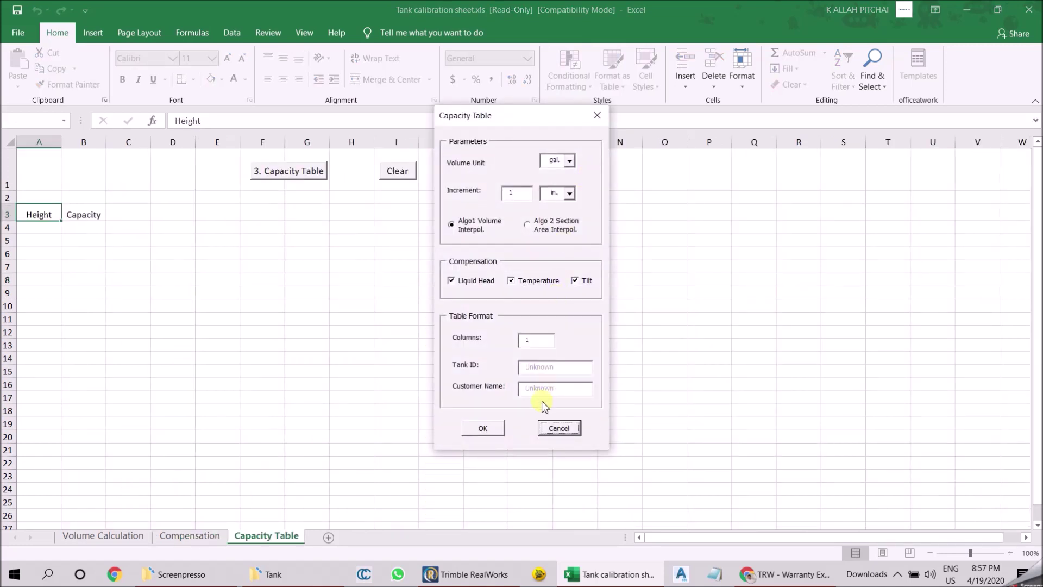
# Step: Build the gallon capacity table by feet-inches height and widen columns A and B
pyautogui.click(483, 429)
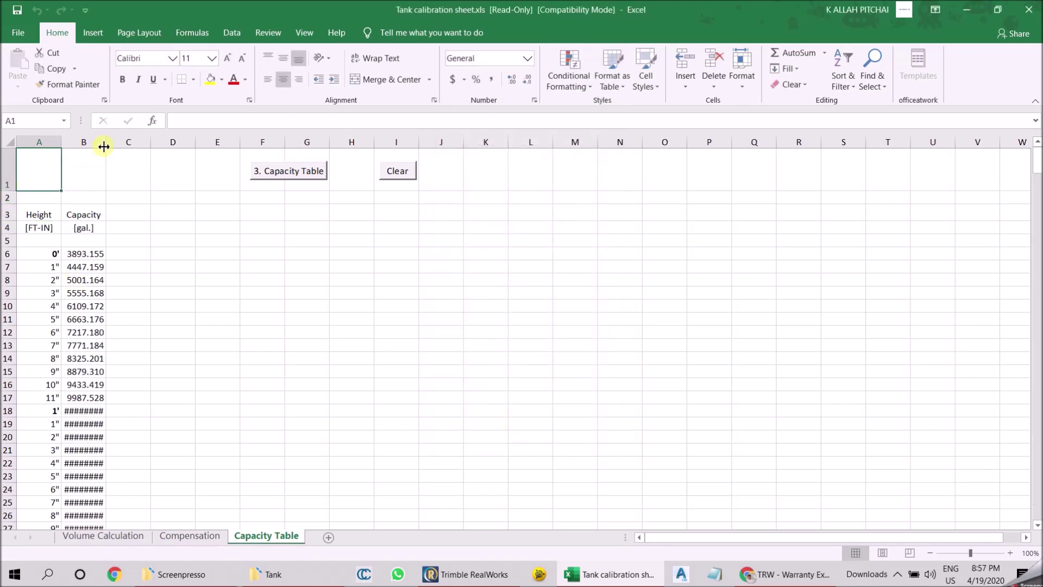
pyautogui.moveTo(106, 142); pyautogui.dragTo(191, 143)
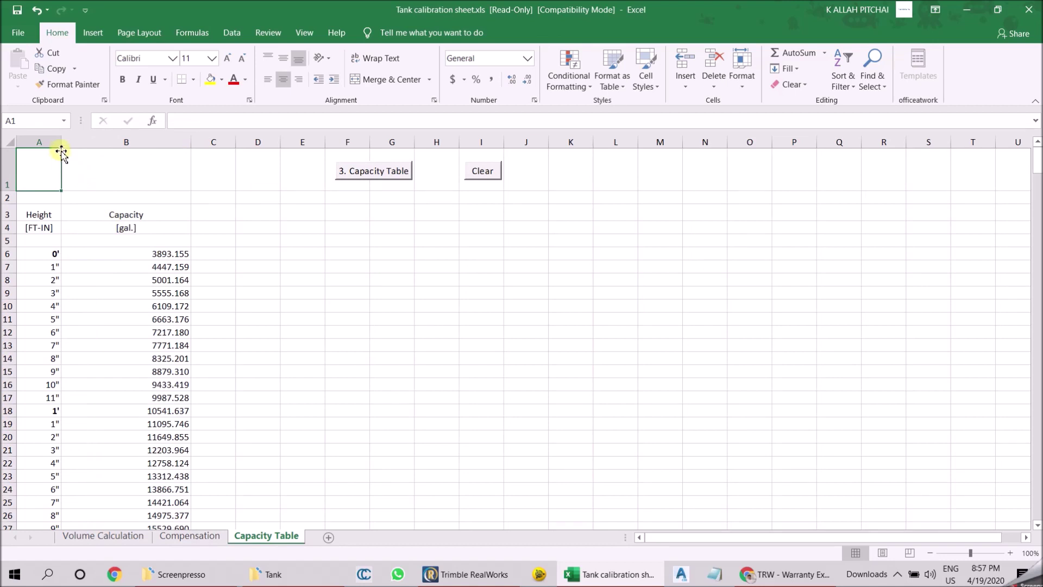
pyautogui.moveTo(61, 142); pyautogui.dragTo(95, 143)
pyautogui.scroll(-8, 310, 296)
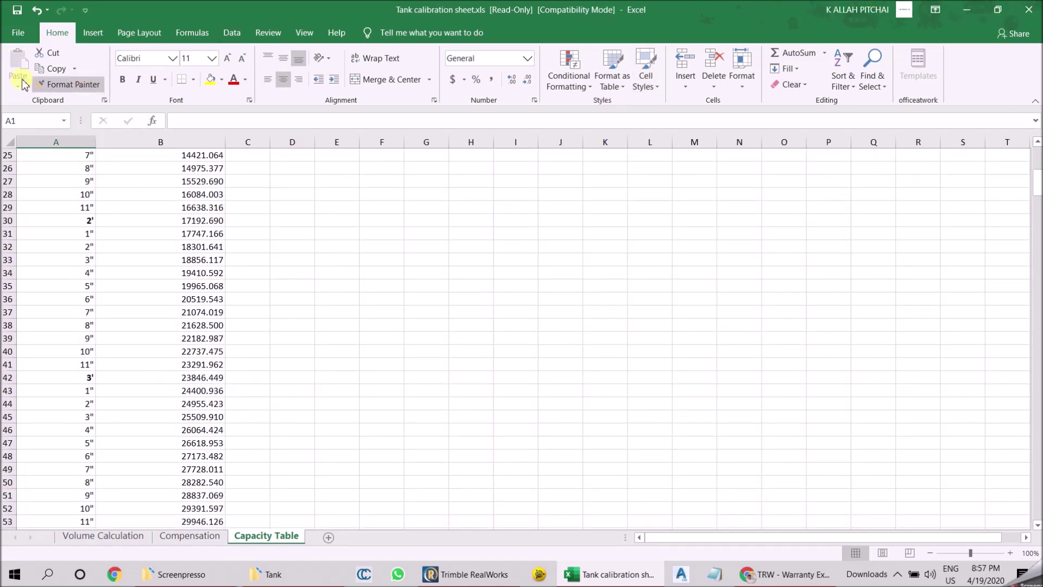
# Step: Save the workbook as '1024Tank calibration sheet.xls' in the TANK WEBINAR folder
pyautogui.click(17, 10)
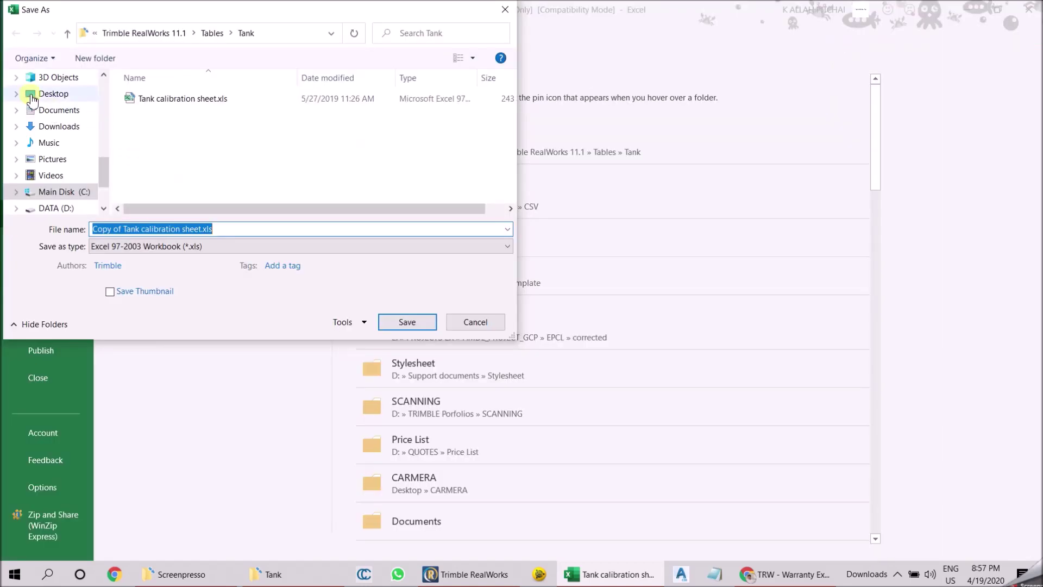
pyautogui.scroll(3, 44, 100)
pyautogui.scroll(2, 44, 109)
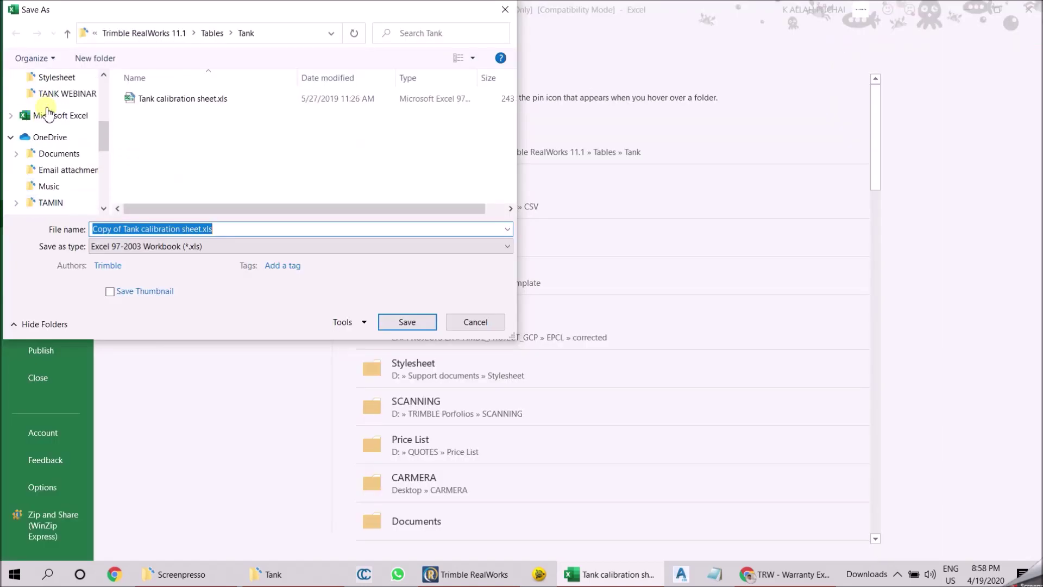
pyautogui.click(47, 94)
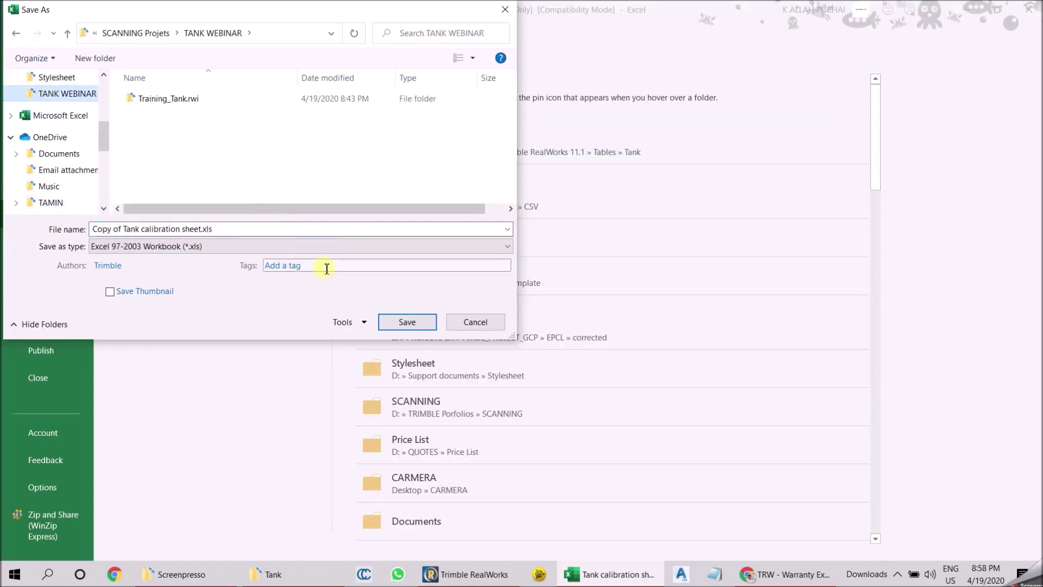
pyautogui.click(123, 230)
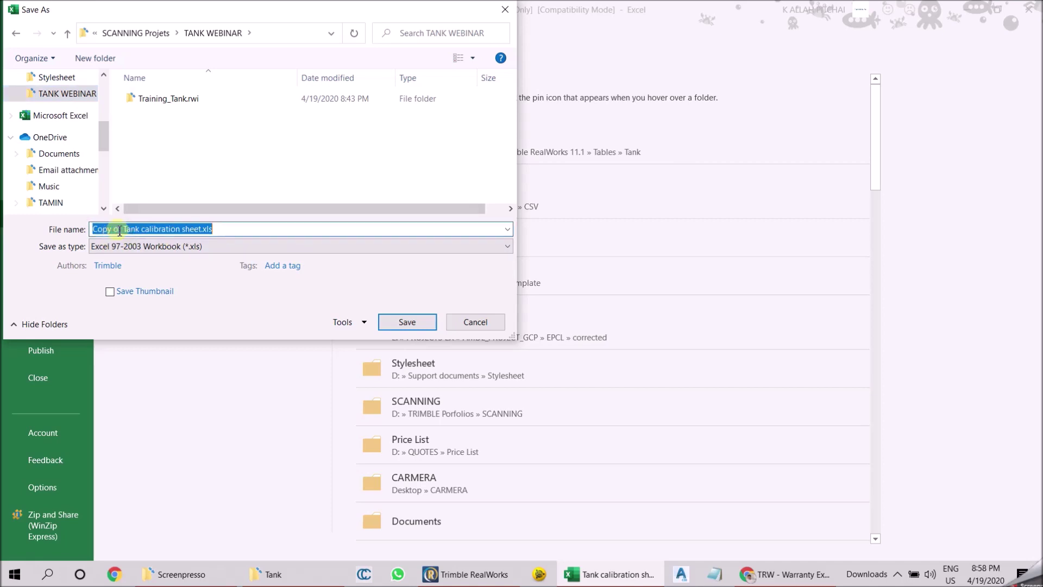
pyautogui.click(124, 231)
pyautogui.moveTo(125, 232); pyautogui.dragTo(74, 238)
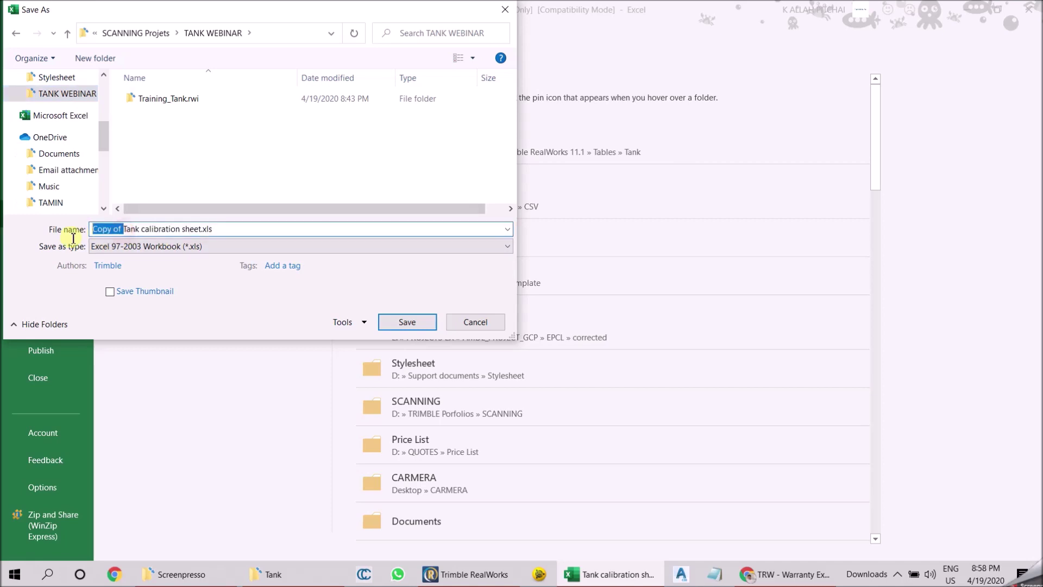
pyautogui.write('1024')
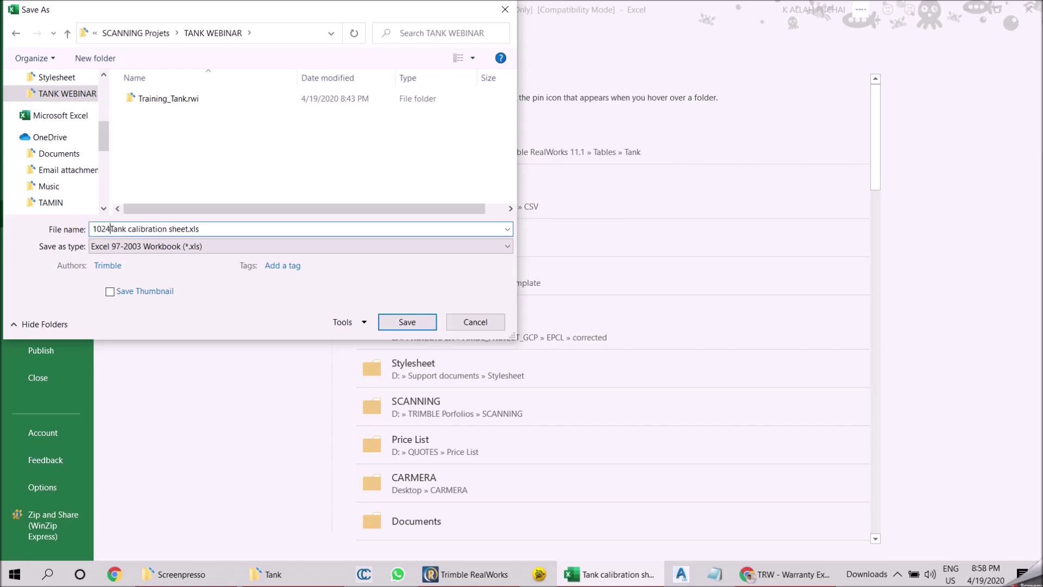
pyautogui.click(418, 322)
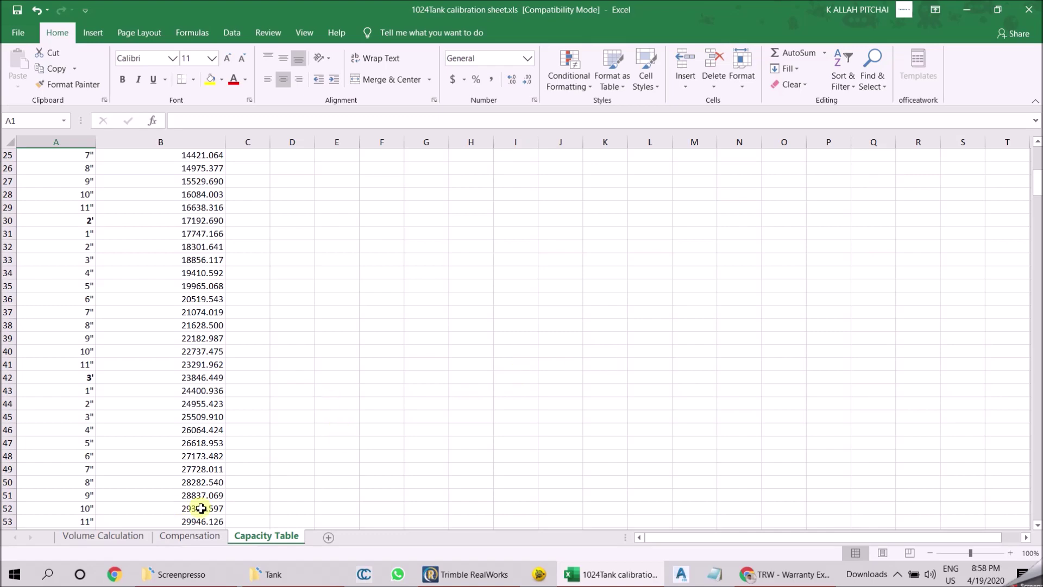
# Step: Review the Compensation and Volume Calculation sheets, then return to RealWorks
pyautogui.click(187, 537)
pyautogui.click(125, 537)
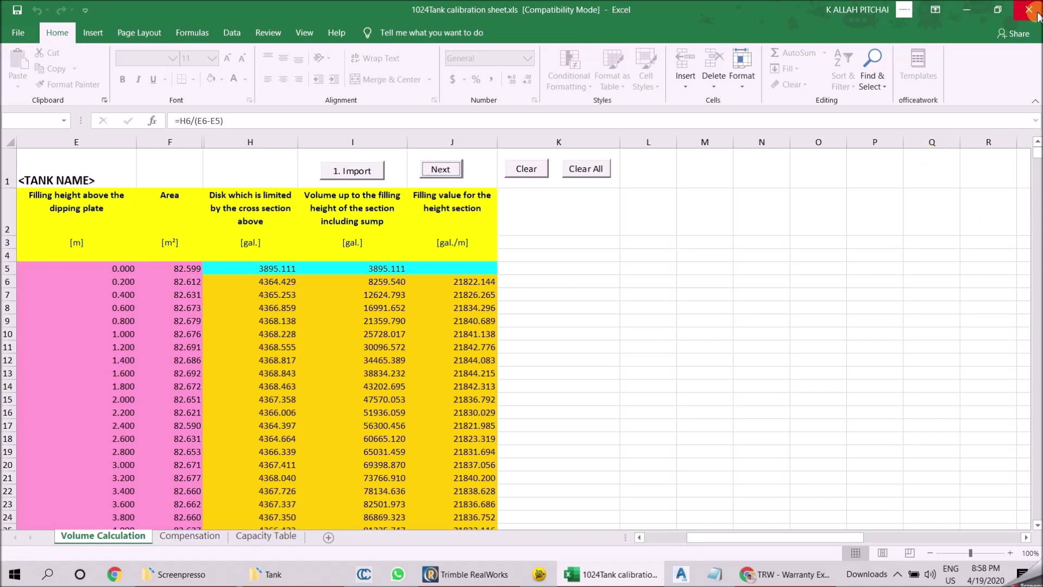
pyautogui.click(477, 577)
# Step: Select the Tank-Interval 0.20 m section group in the project tree
pyautogui.moveTo(694, 391); pyautogui.dragTo(647, 333)
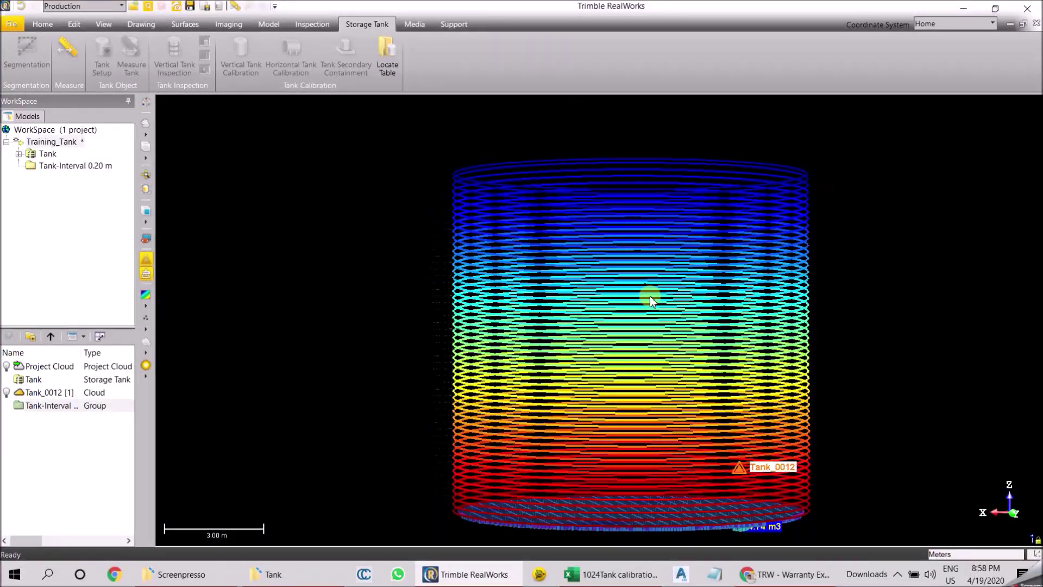
pyautogui.click(42, 407)
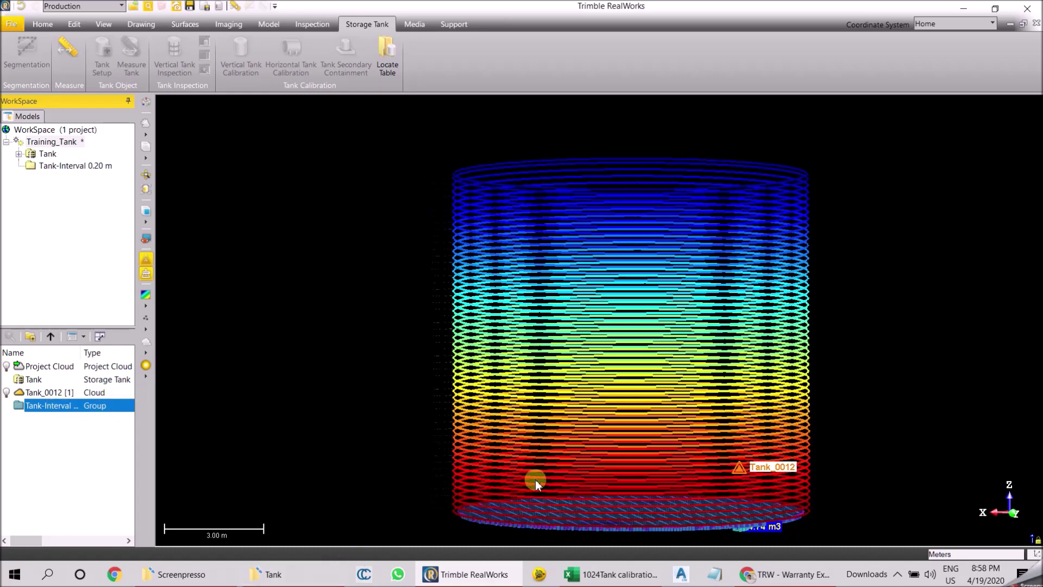
pyautogui.scroll(-2, 554, 423)
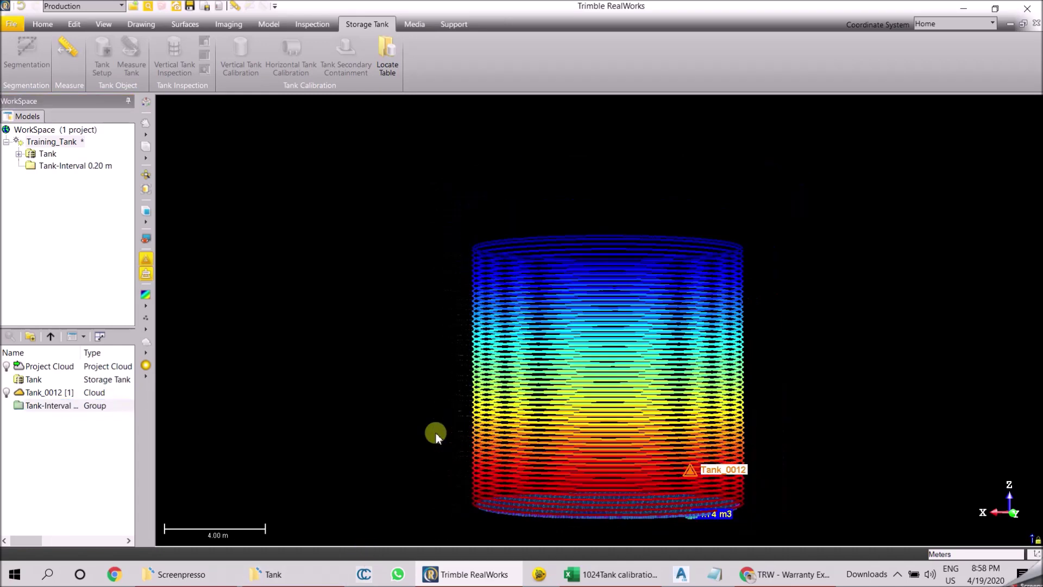
pyautogui.click(52, 406)
pyautogui.rightClick(54, 408)
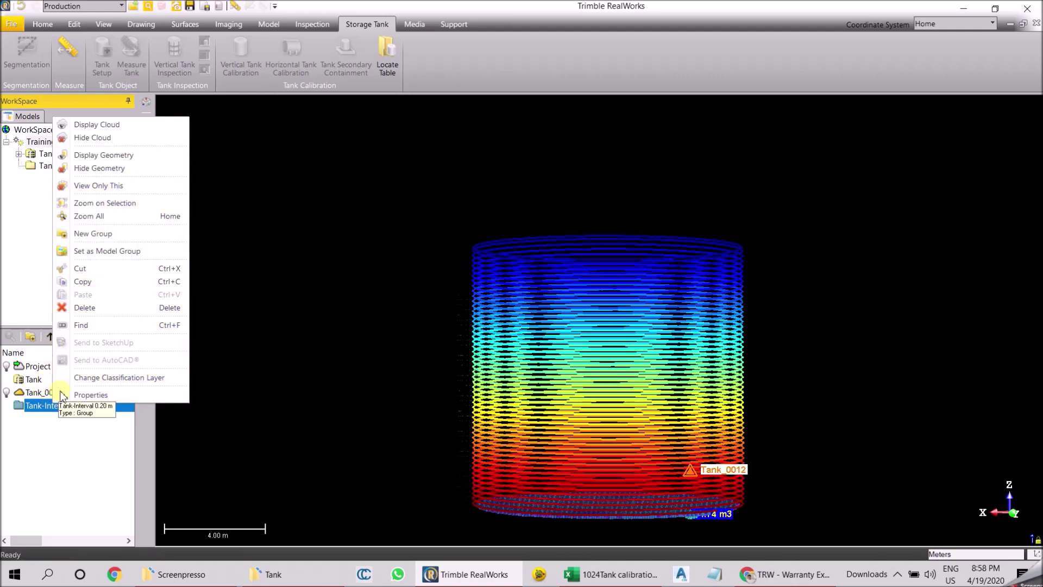
# Step: Export the selected group as a Solids AutoCAD (*.dxf) file
pyautogui.click(42, 24)
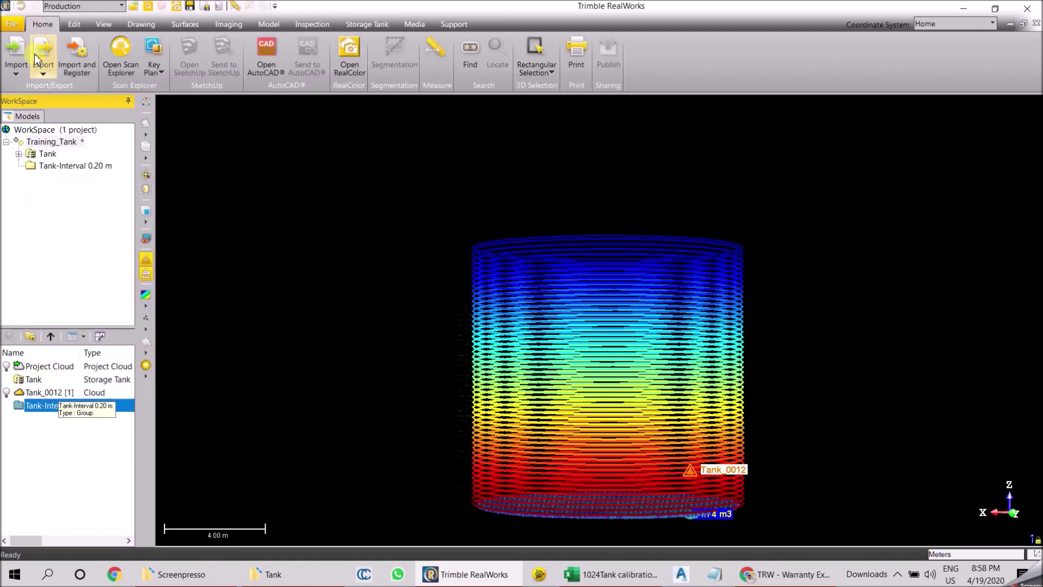
pyautogui.click(43, 66)
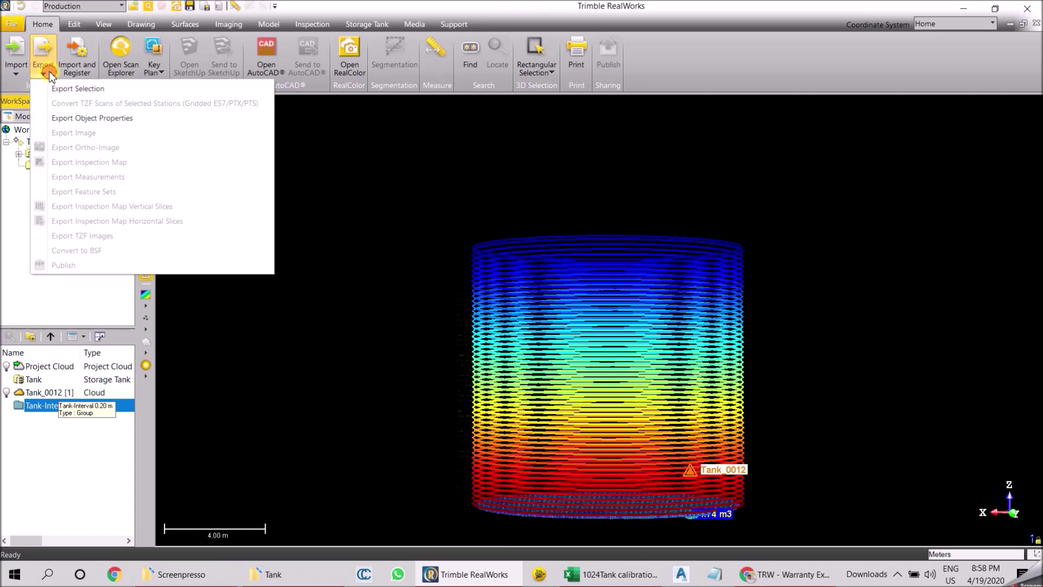
pyautogui.click(76, 88)
pyautogui.click(525, 452)
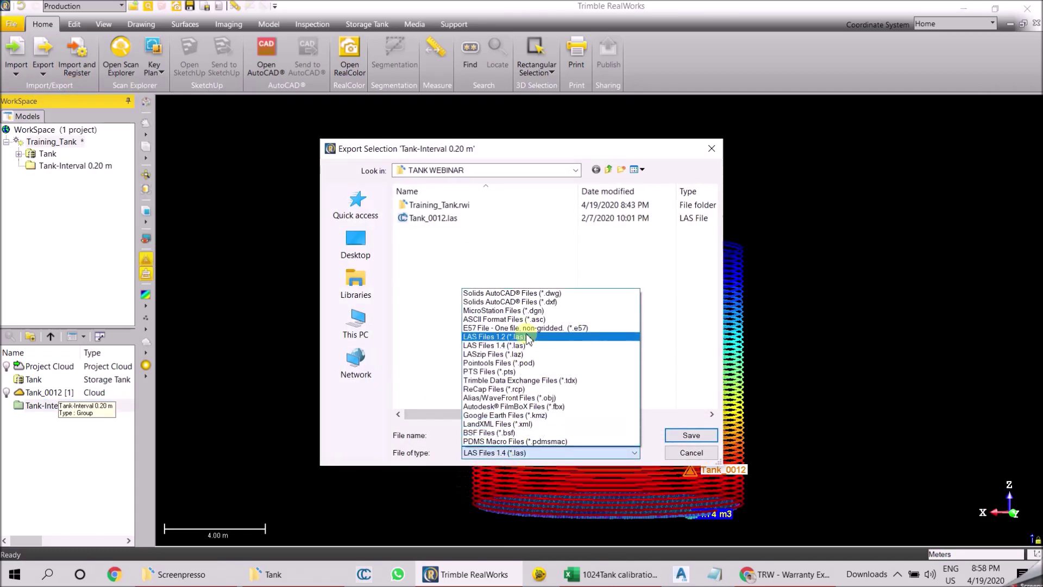
pyautogui.click(552, 302)
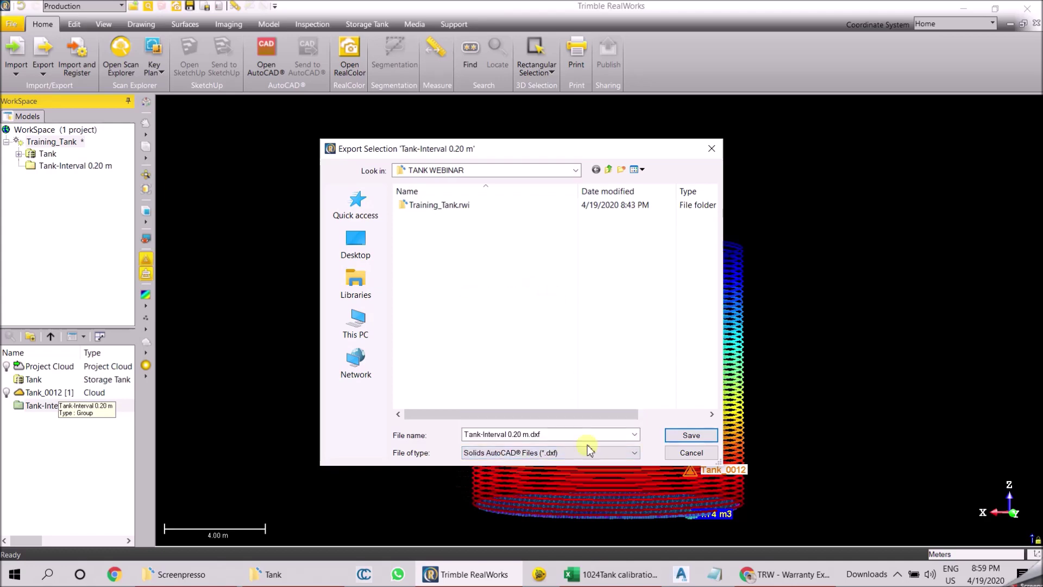
pyautogui.click(688, 434)
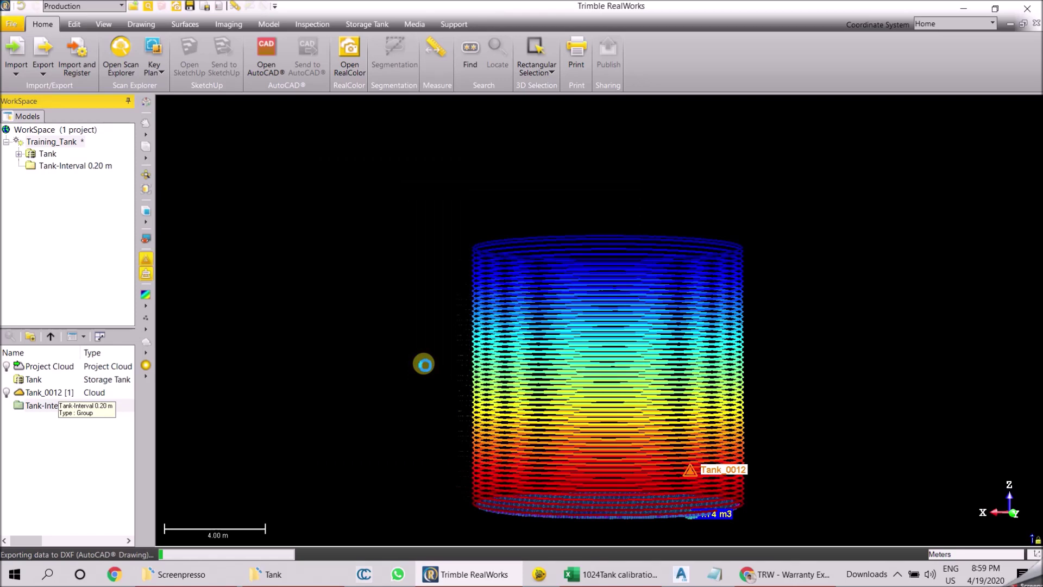